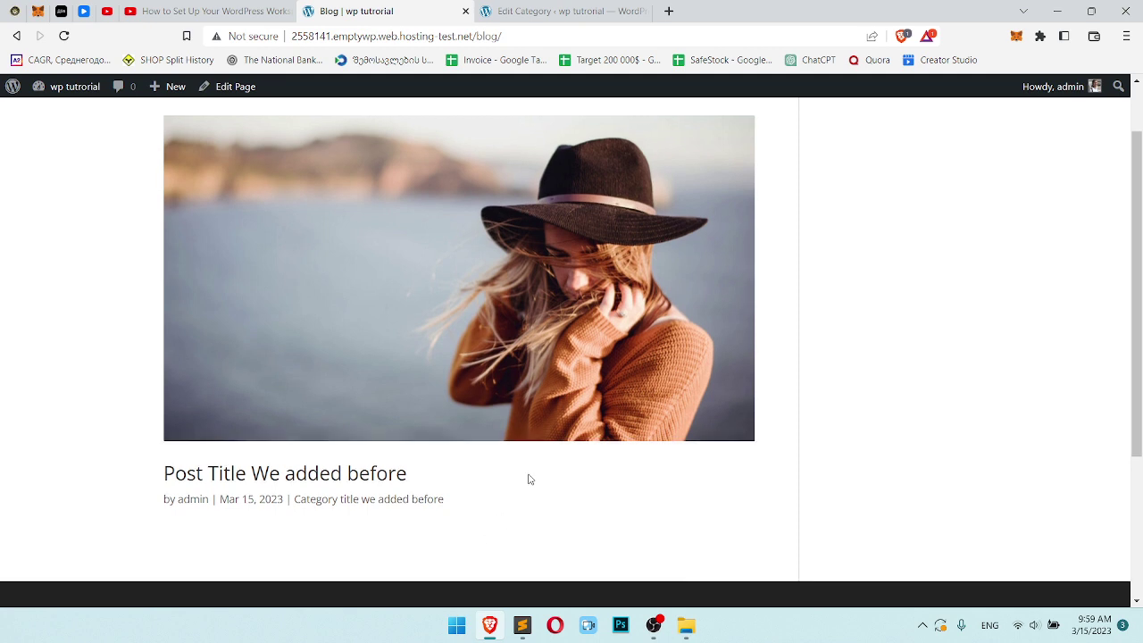
# On the Blog page, select the whole 'Post Title We added before' title.
pyautogui.scroll(2, 509, 465)
pyautogui.scroll(-1, 278, 331)
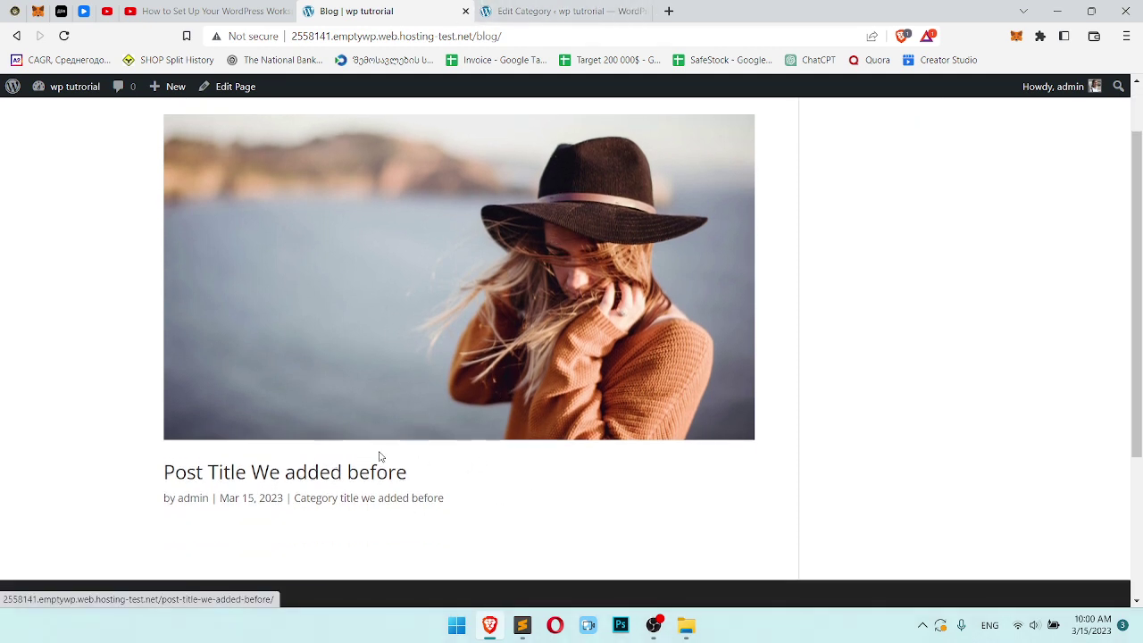
pyautogui.tripleClick(429, 482)
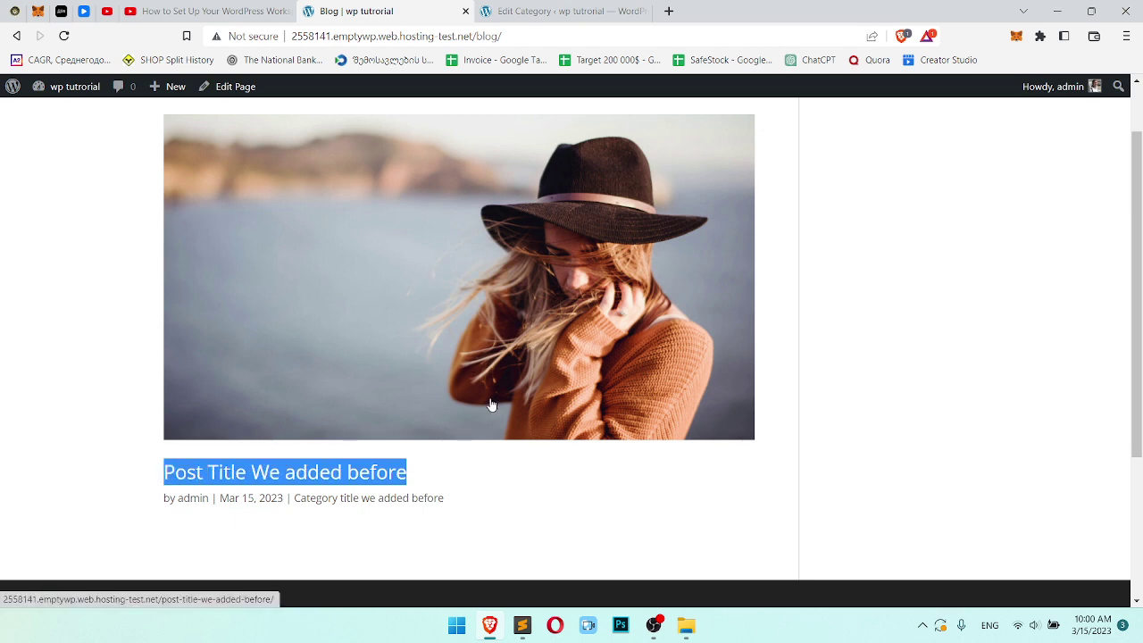
# Open the archive page for 'Category title we added before'.
pyautogui.click(364, 508)
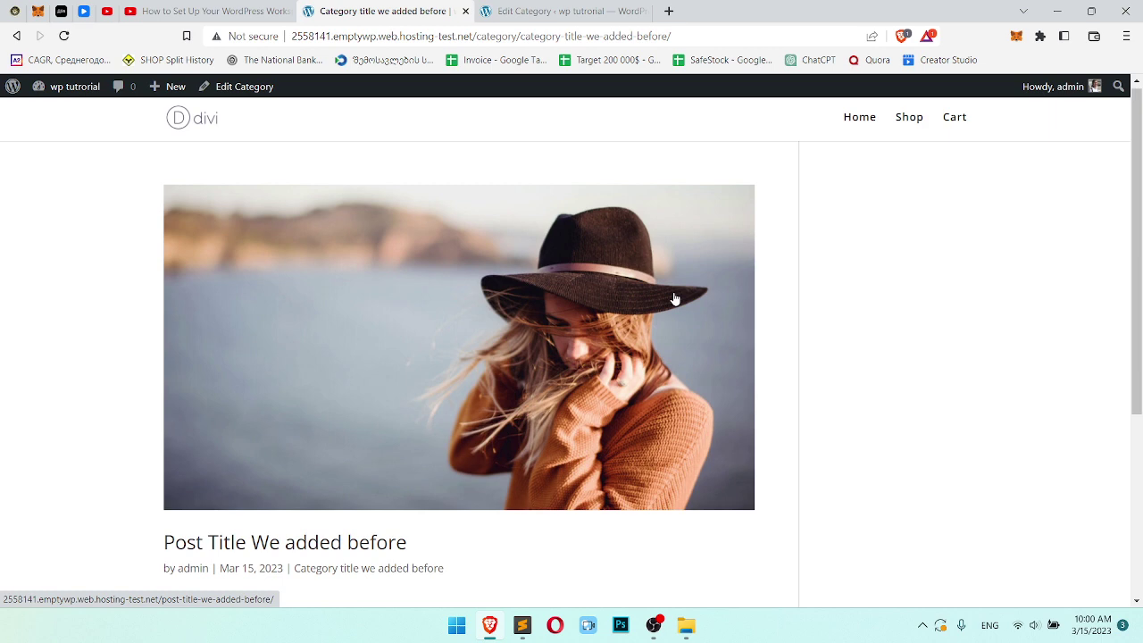
pyautogui.scroll(-2, 572, 260)
pyautogui.click(388, 424)
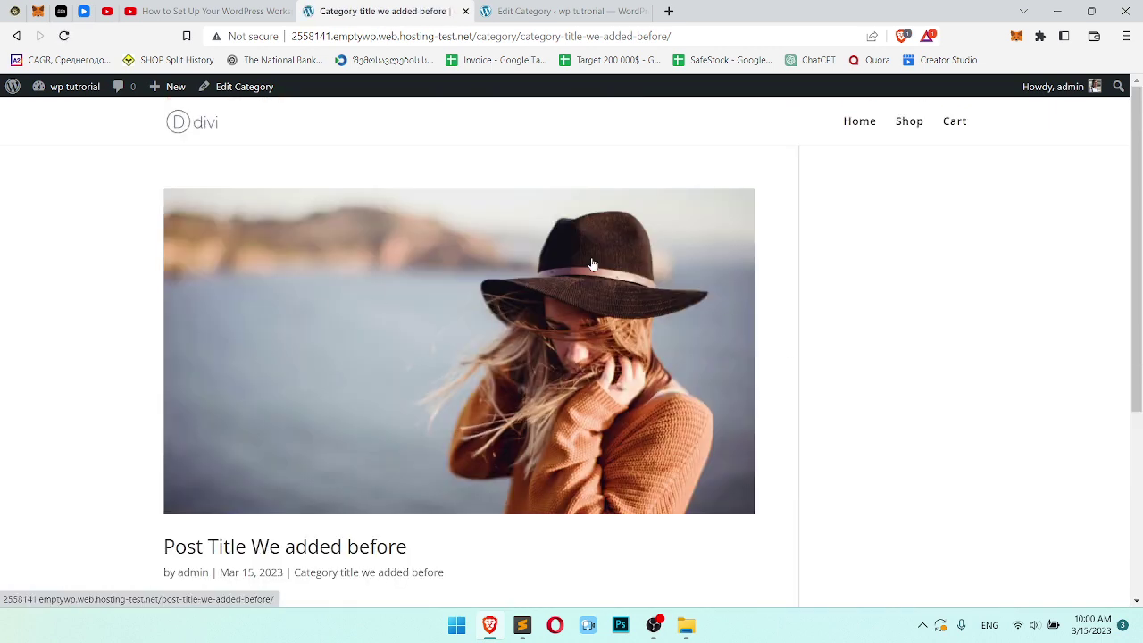
# On the Edit Category screen, review the name, slug and 'Category description we added before' description.
pyautogui.click(590, 9)
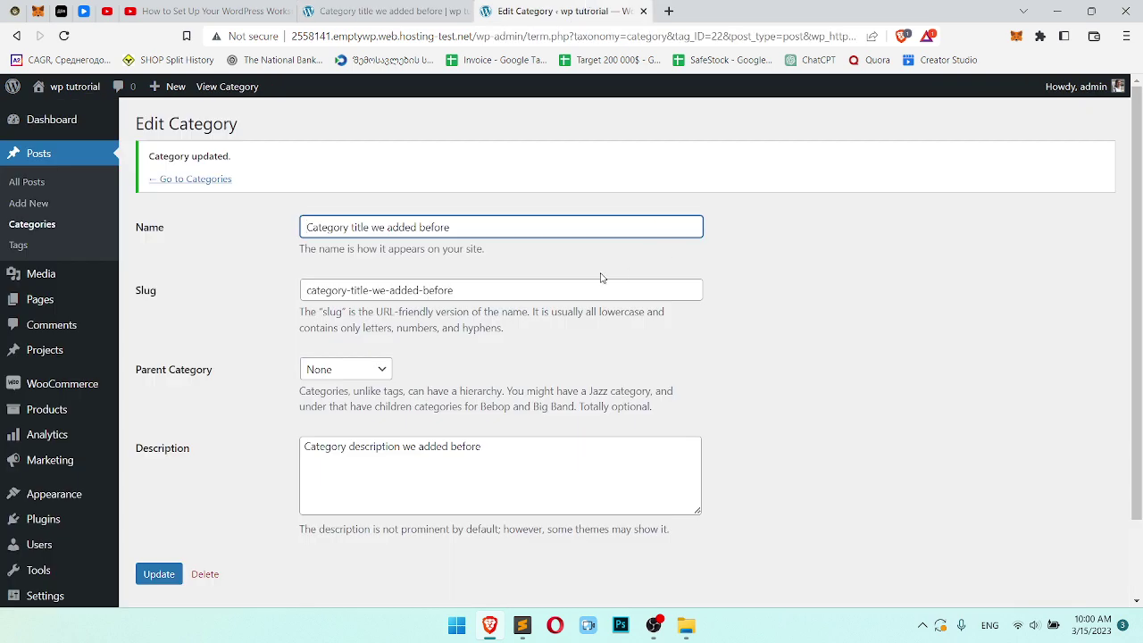
pyautogui.scroll(-2, 601, 278)
pyautogui.moveTo(485, 434); pyautogui.dragTo(303, 386)
pyautogui.click(394, 389)
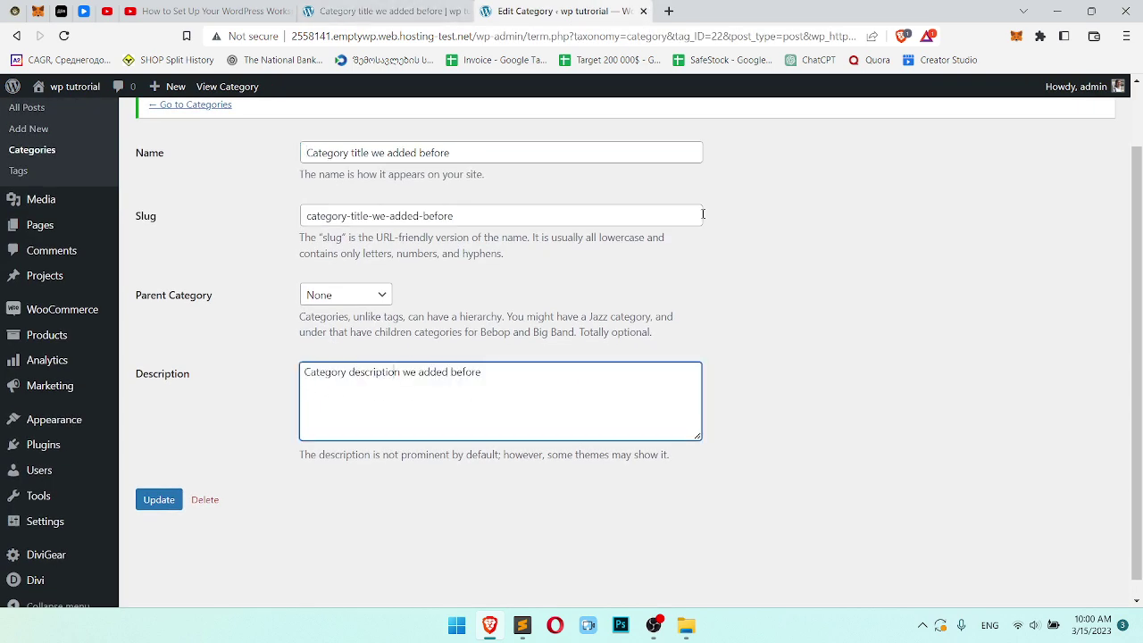
pyautogui.scroll(2, 706, 215)
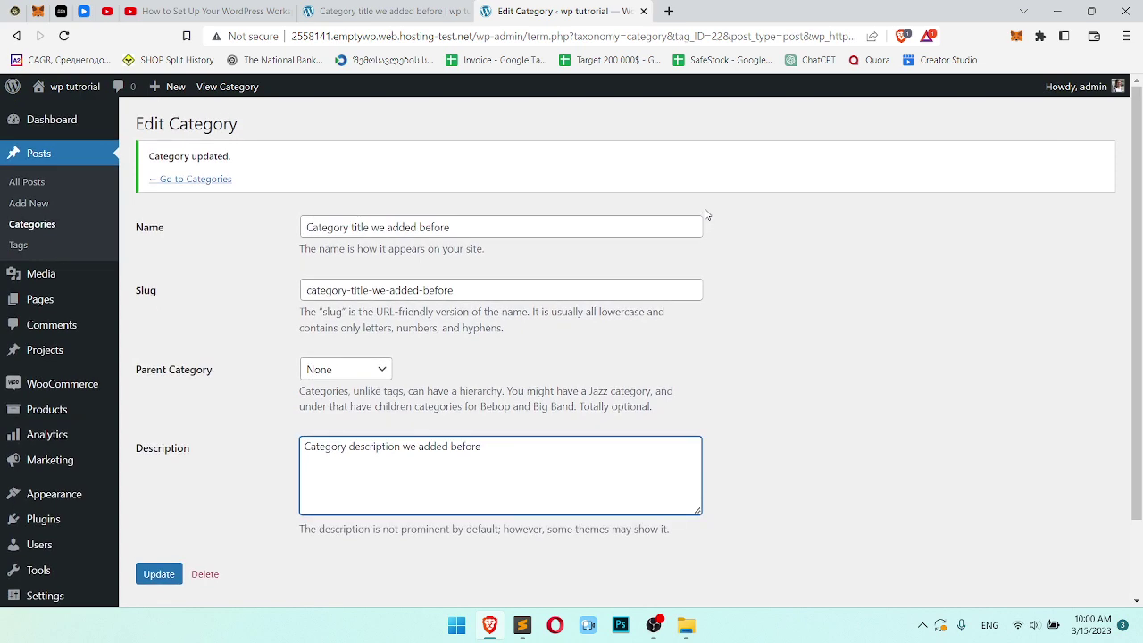
pyautogui.scroll(-2, 705, 214)
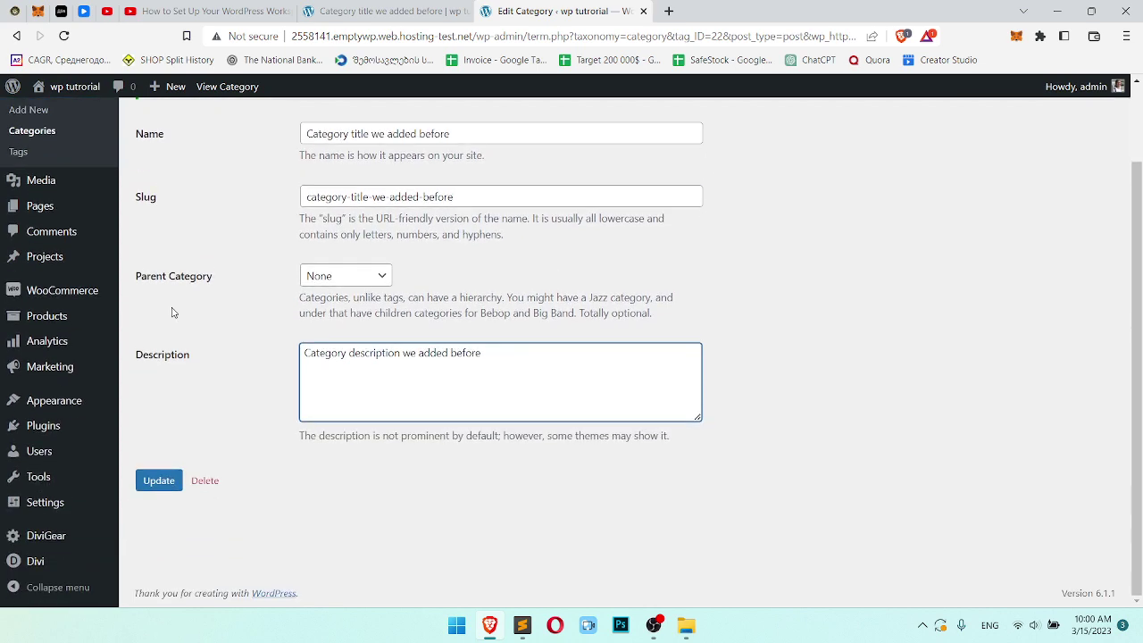
pyautogui.scroll(2, 157, 344)
pyautogui.scroll(-1, 241, 384)
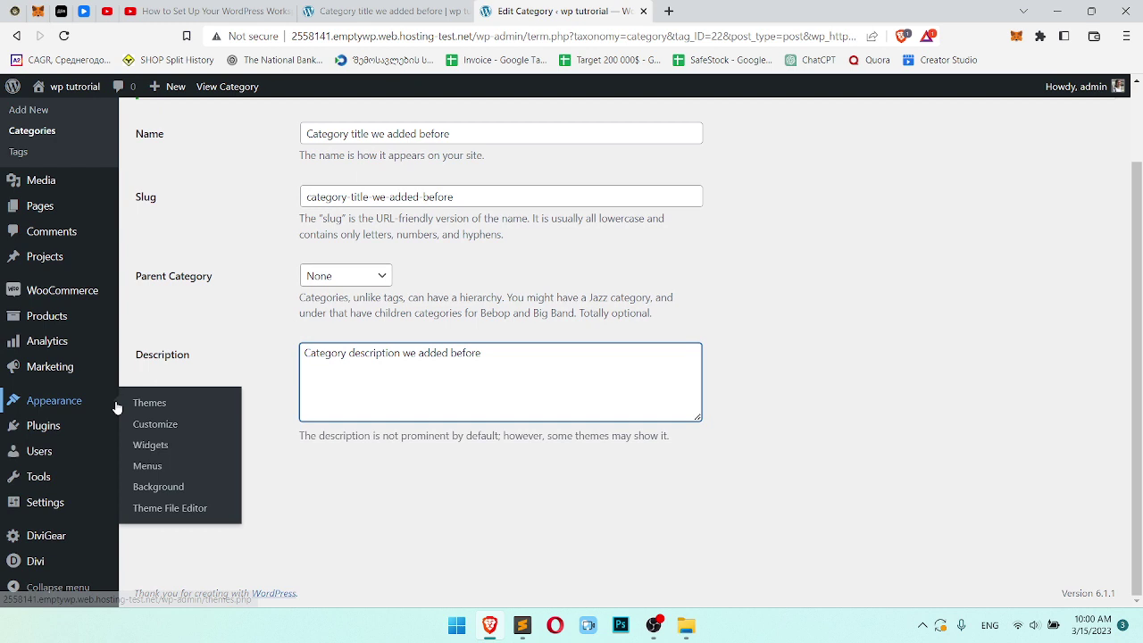
# Open the Divi Theme Builder and start building a new Global Body layout.
pyautogui.moveTo(60, 560)
pyautogui.click(184, 451)
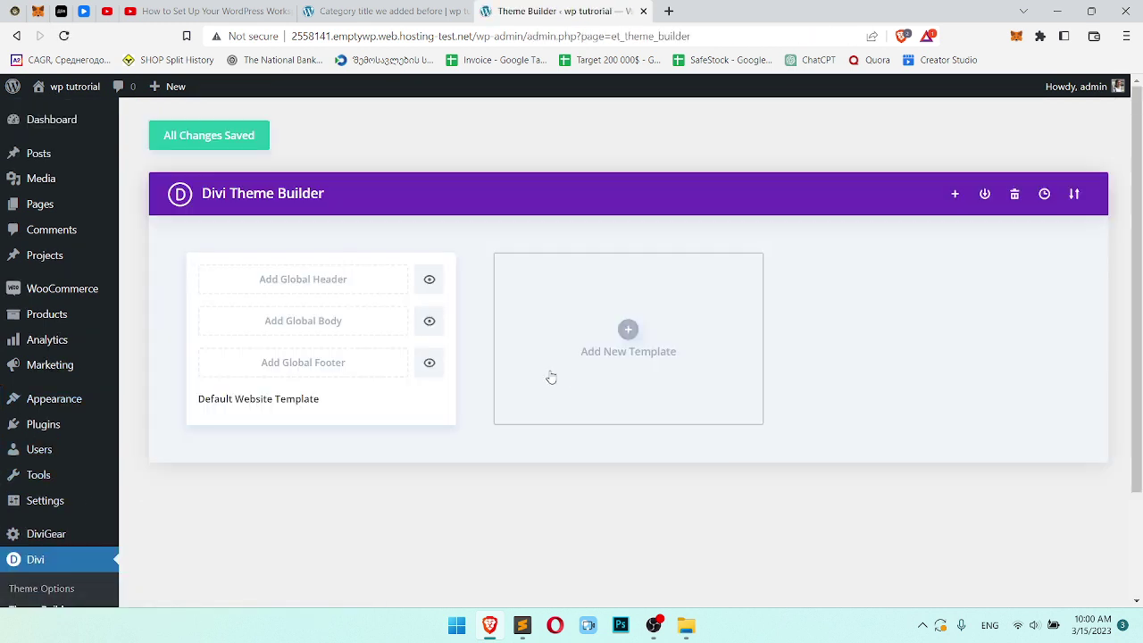
pyautogui.click(340, 323)
pyautogui.click(340, 328)
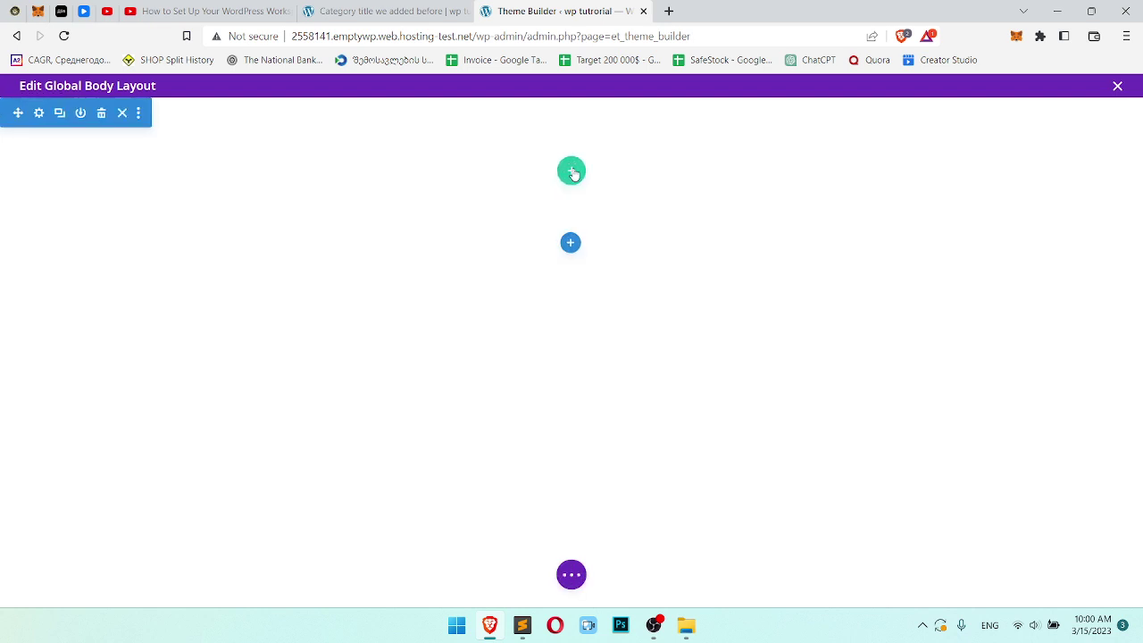
# Add a one-column row and insert a Blog module found by searching 'blog'.
pyautogui.click(572, 170)
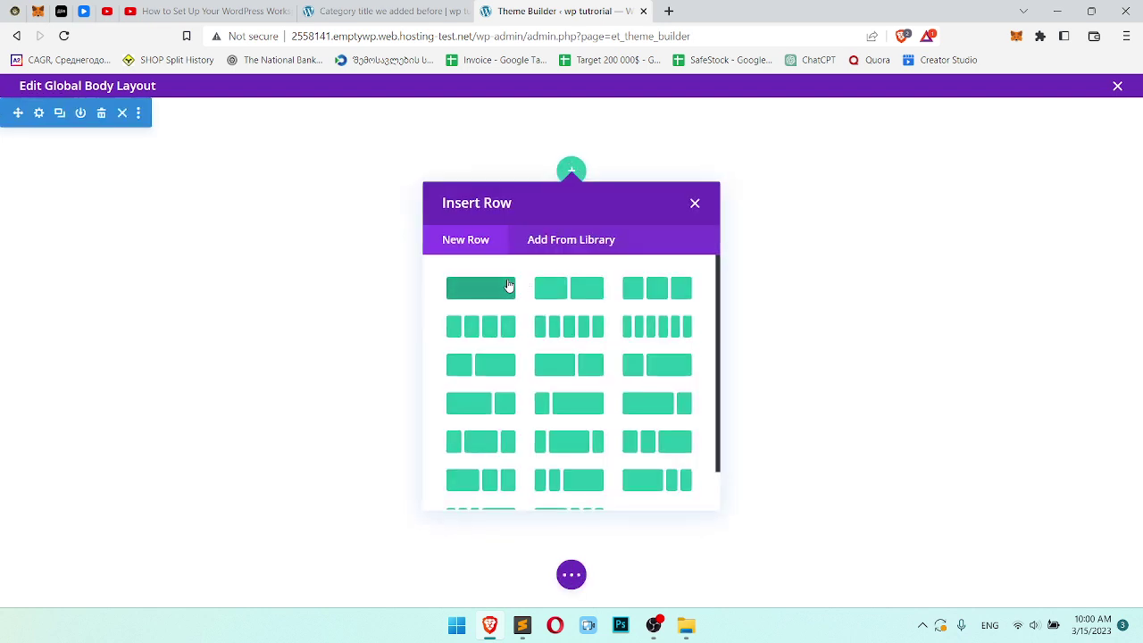
pyautogui.click(510, 284)
pyautogui.write('post')
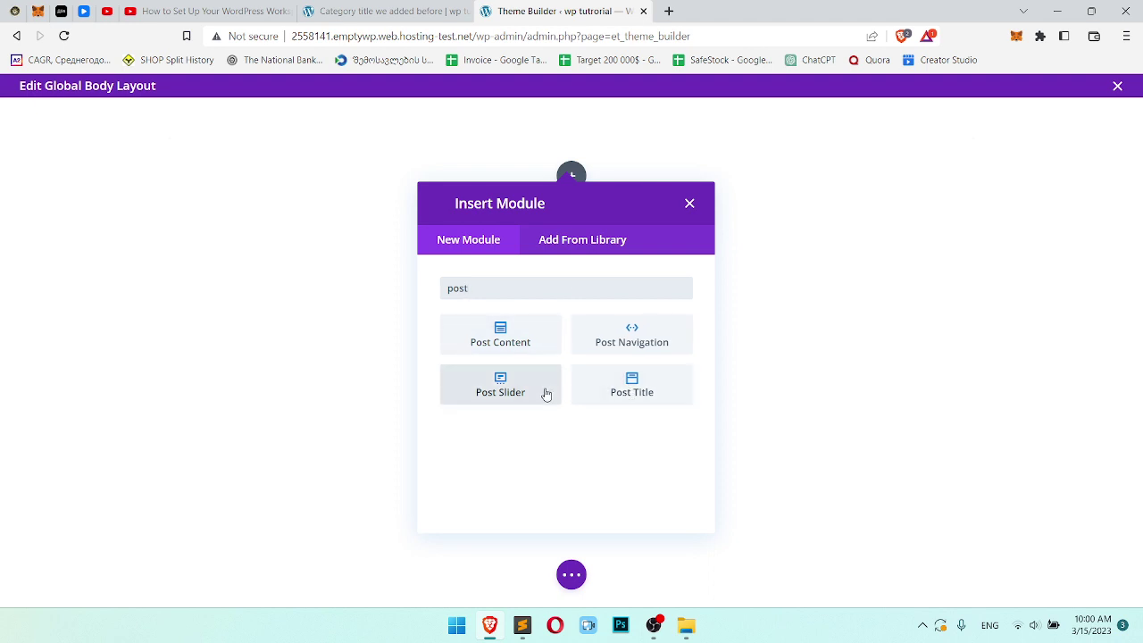
pyautogui.hotkey('ctrl', 'a')
pyautogui.write('blog')
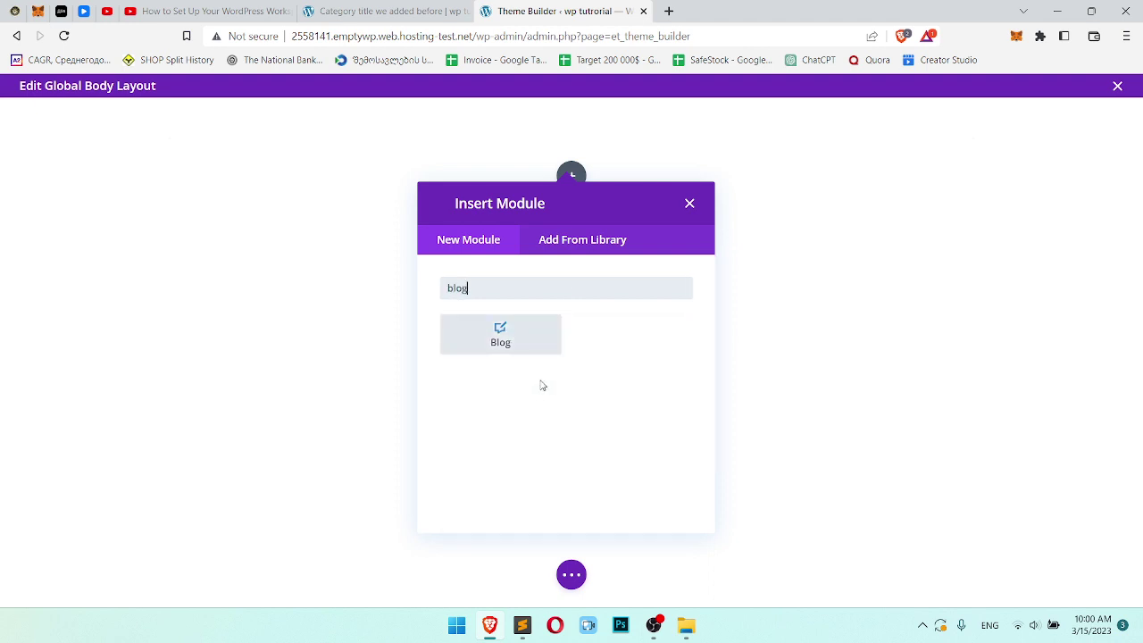
pyautogui.click(521, 329)
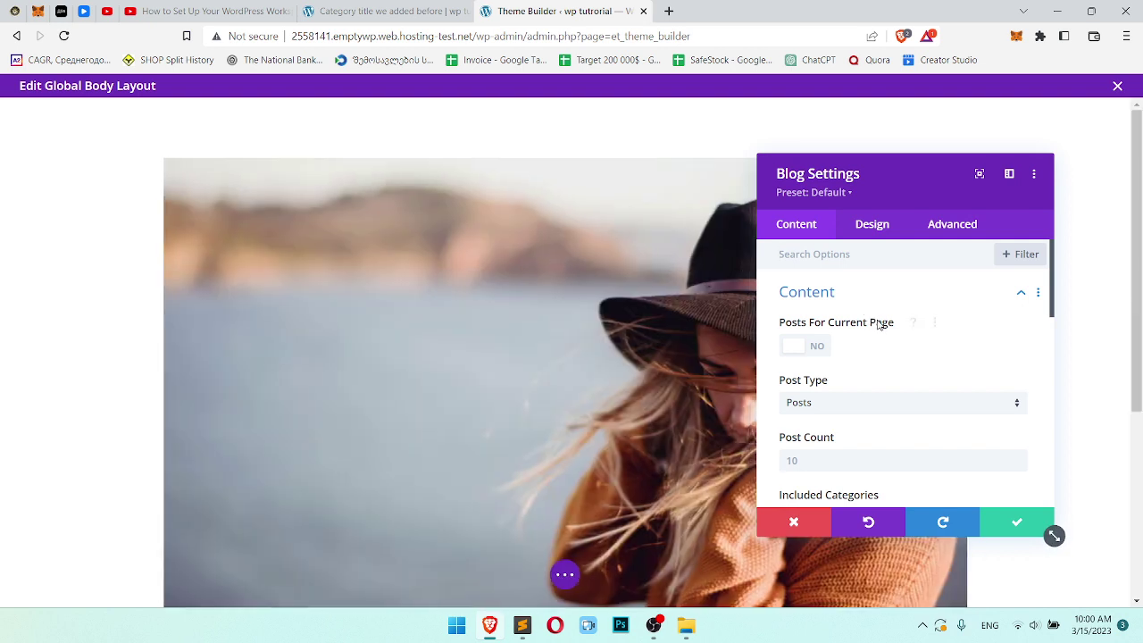
# Turn on Posts For Current Page and set the Blog module layout to Grid.
pyautogui.scroll(-1, 880, 324)
pyautogui.click(809, 274)
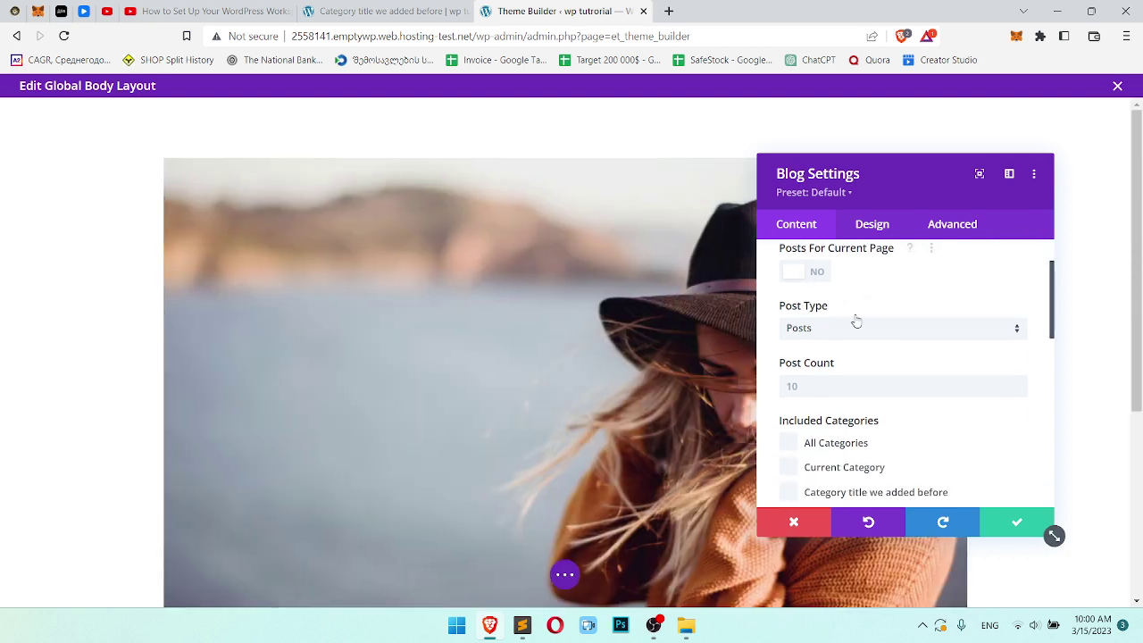
pyautogui.scroll(-1, 900, 327)
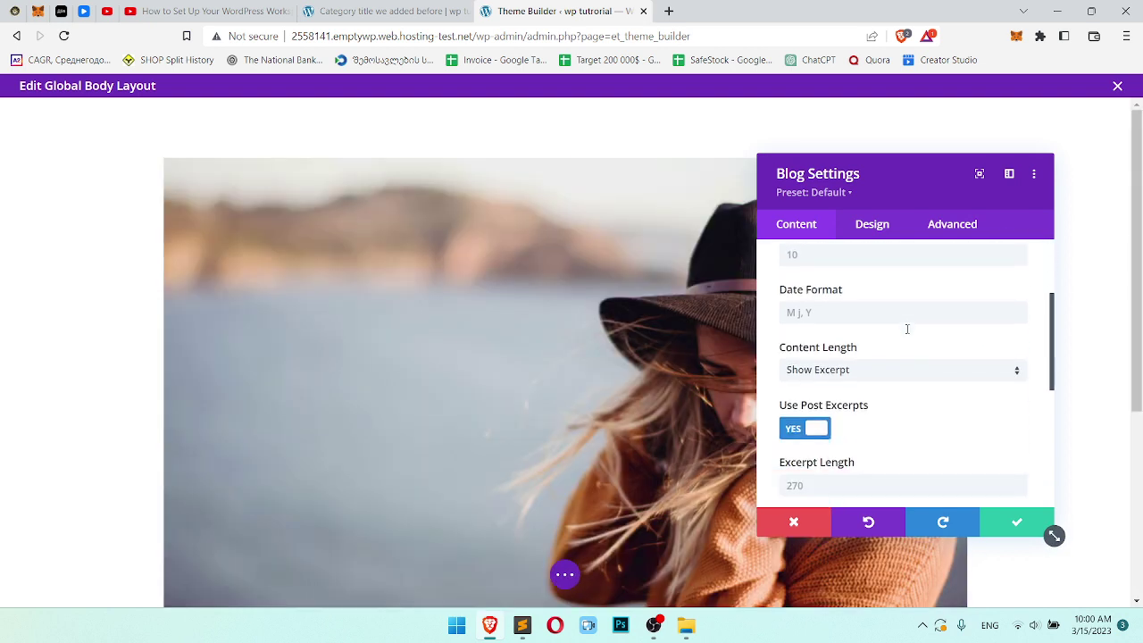
pyautogui.scroll(3, 871, 246)
pyautogui.click(879, 225)
pyautogui.click(863, 289)
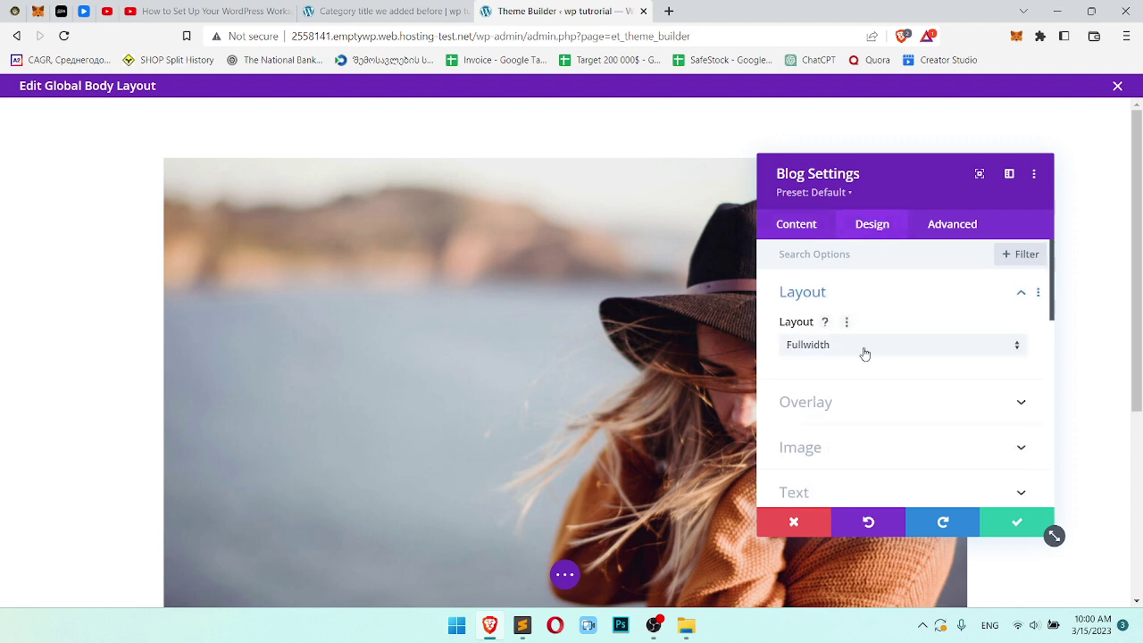
pyautogui.click(865, 352)
pyautogui.click(864, 386)
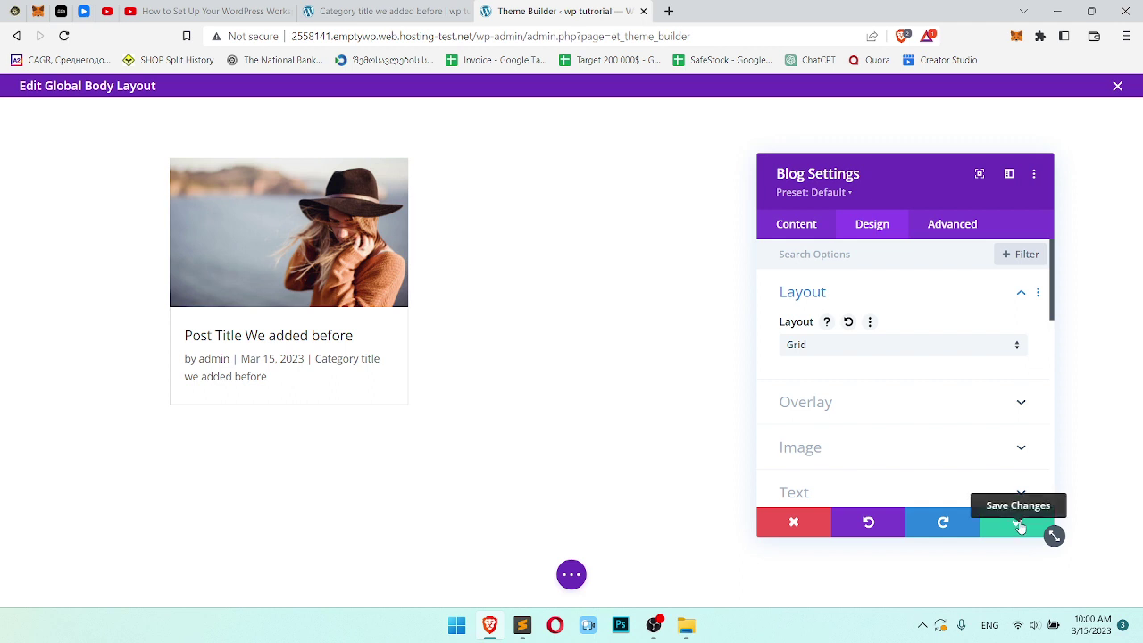
# Hide the post author and post date on the blog card, then save the body layout.
pyautogui.scroll(-1, 927, 355)
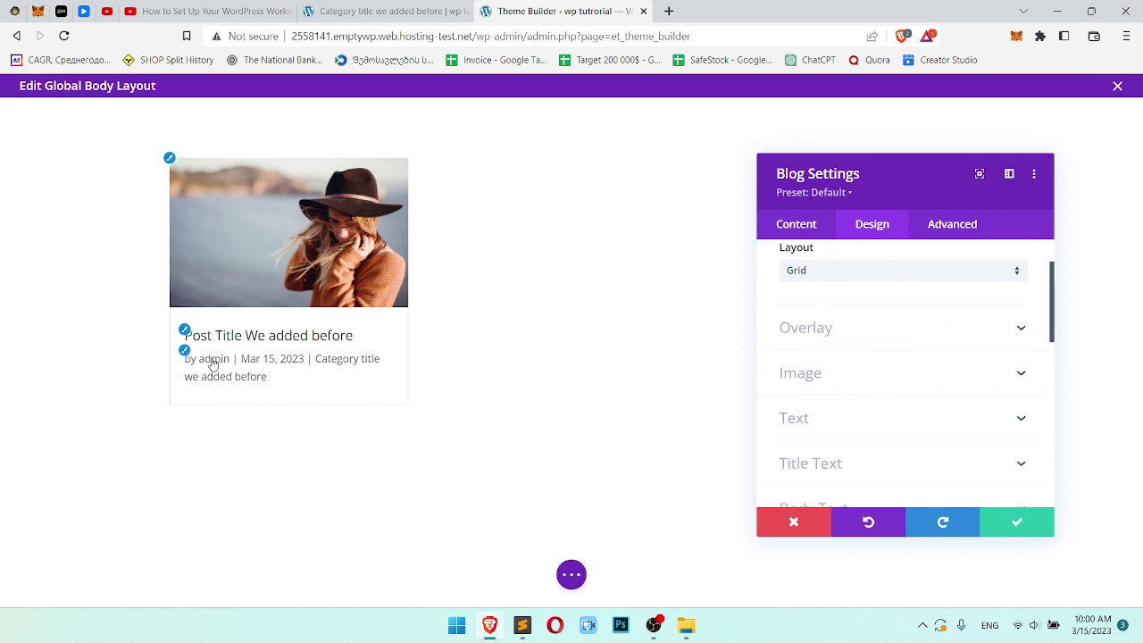
pyautogui.click(823, 220)
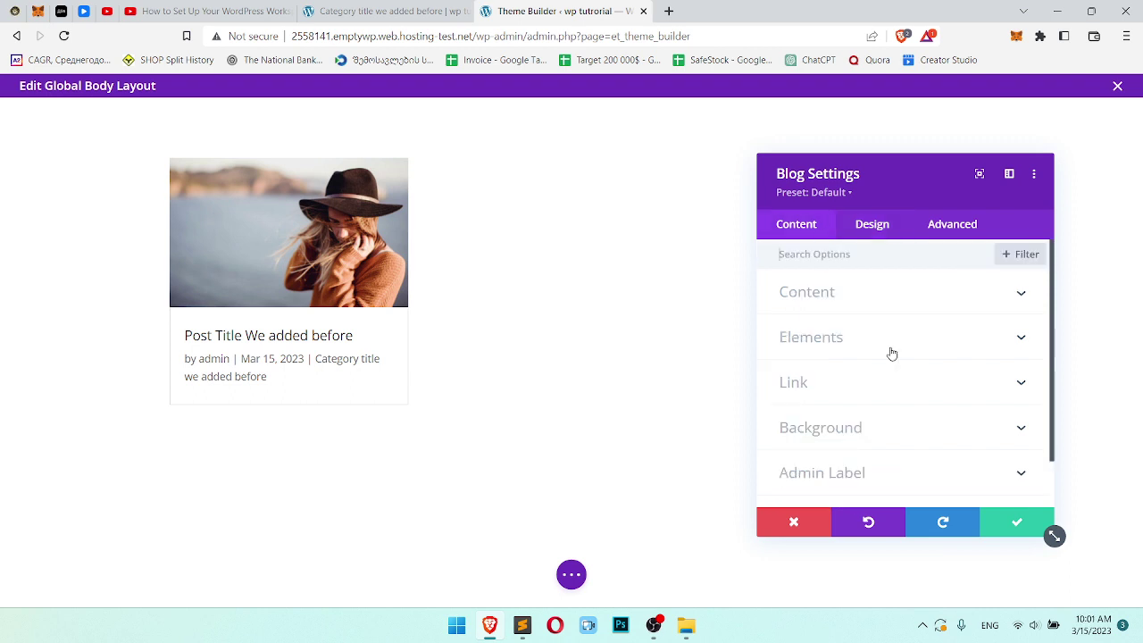
pyautogui.click(875, 338)
pyautogui.scroll(-1, 819, 339)
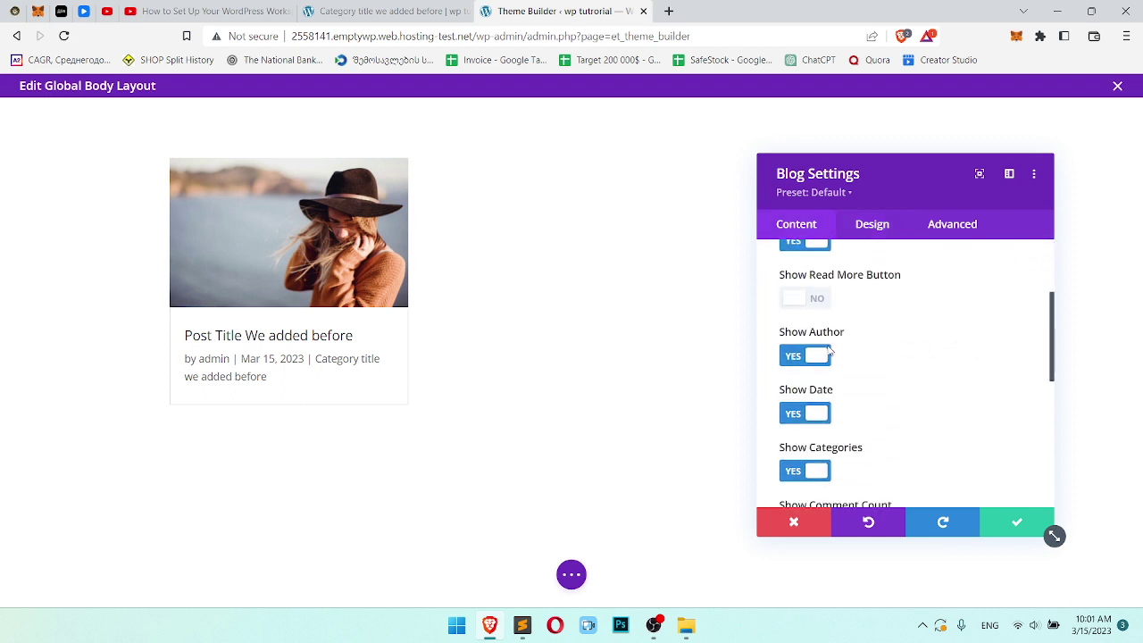
pyautogui.click(810, 362)
pyautogui.scroll(-1, 831, 411)
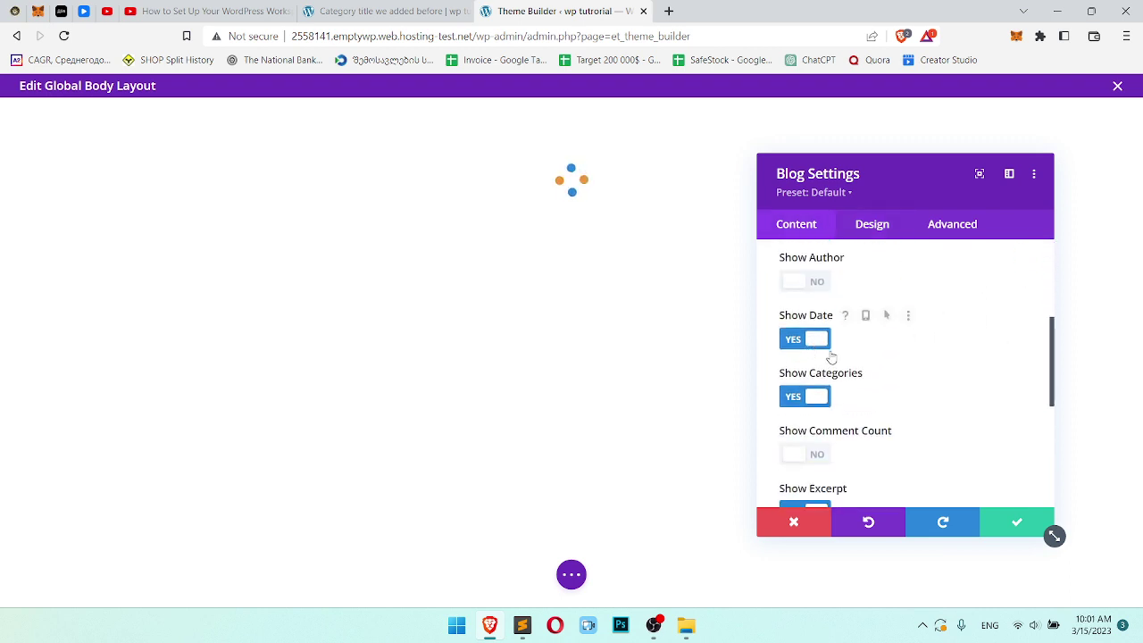
pyautogui.click(817, 344)
pyautogui.scroll(-1, 893, 389)
pyautogui.scroll(-1, 902, 393)
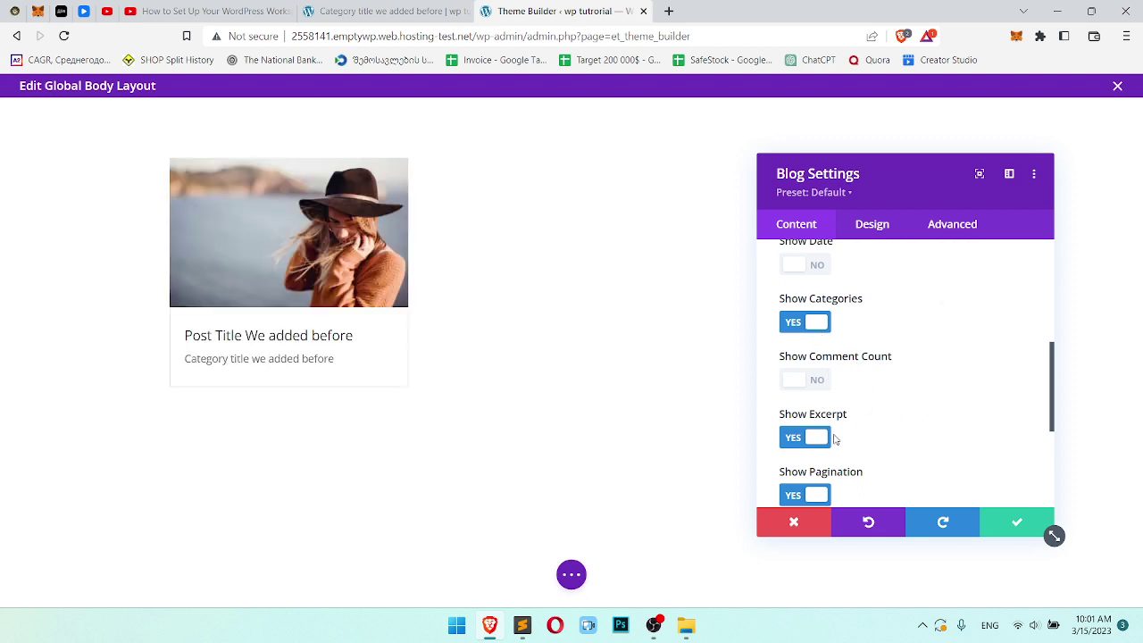
pyautogui.click(1011, 521)
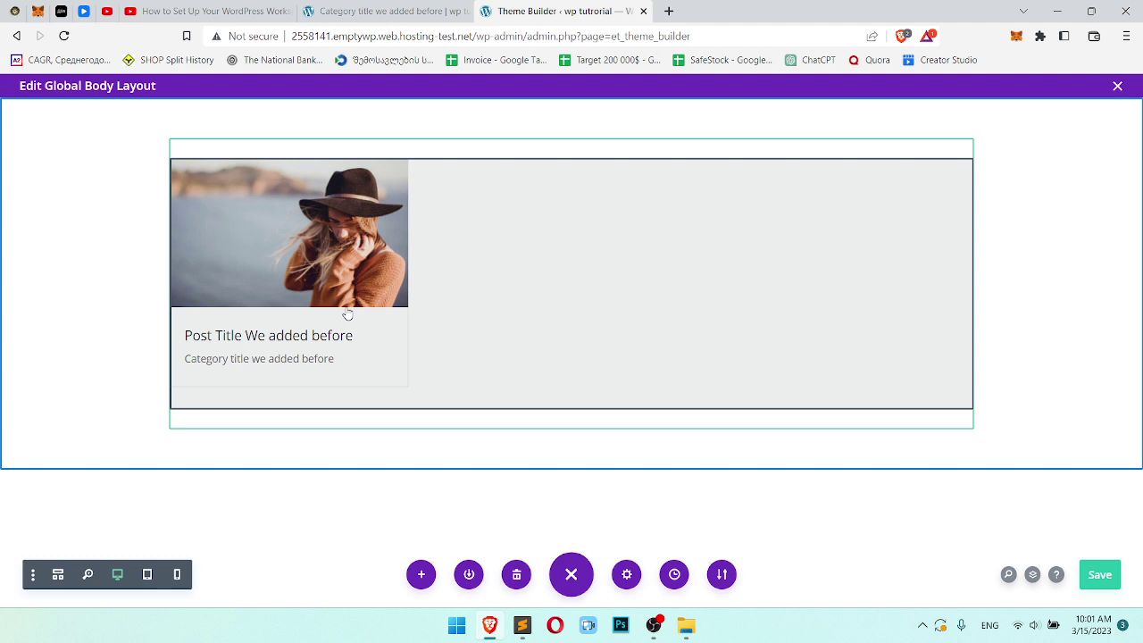
pyautogui.click(1095, 575)
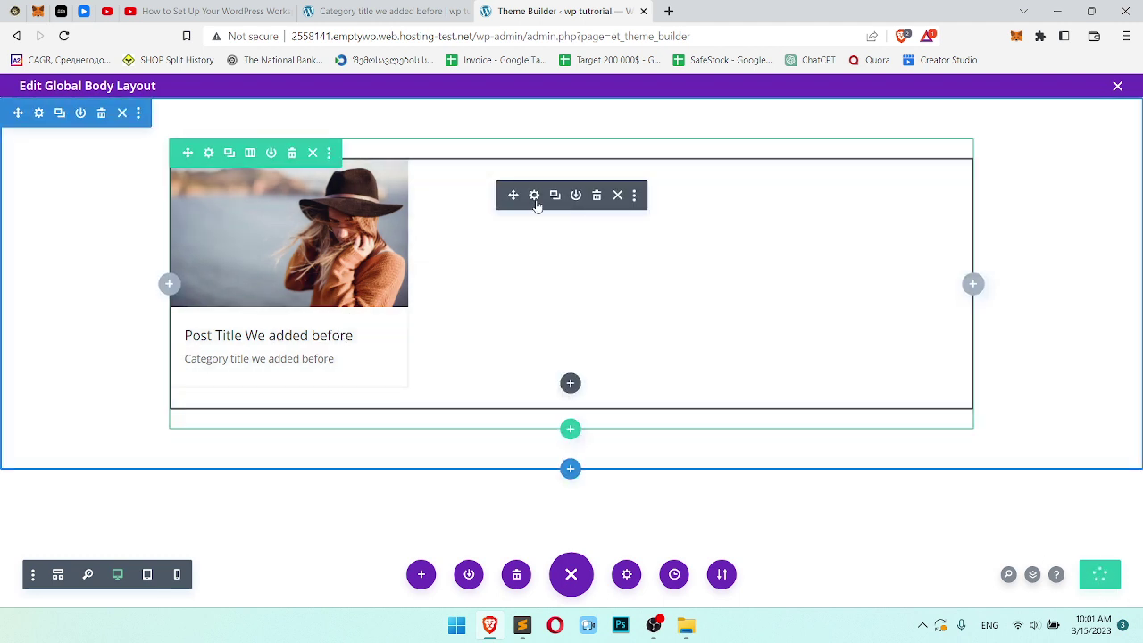
# Switch Show Read More Button to YES in Elements and save the layout again.
pyautogui.click(534, 194)
pyautogui.scroll(-5, 903, 353)
pyautogui.scroll(-3, 898, 353)
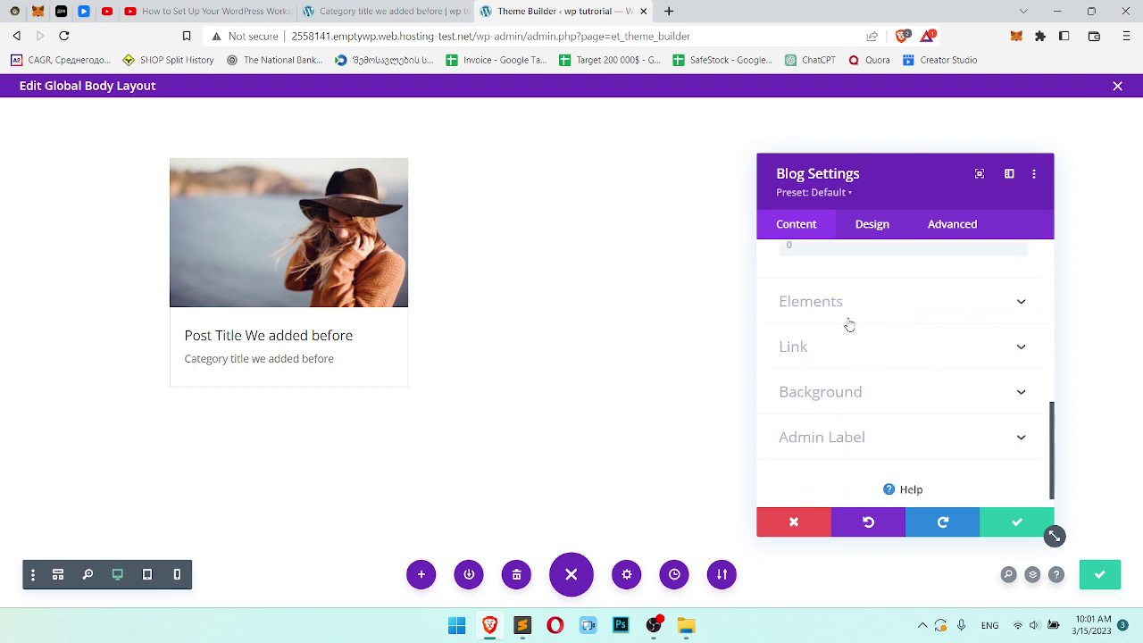
pyautogui.click(853, 326)
pyautogui.scroll(-5, 893, 357)
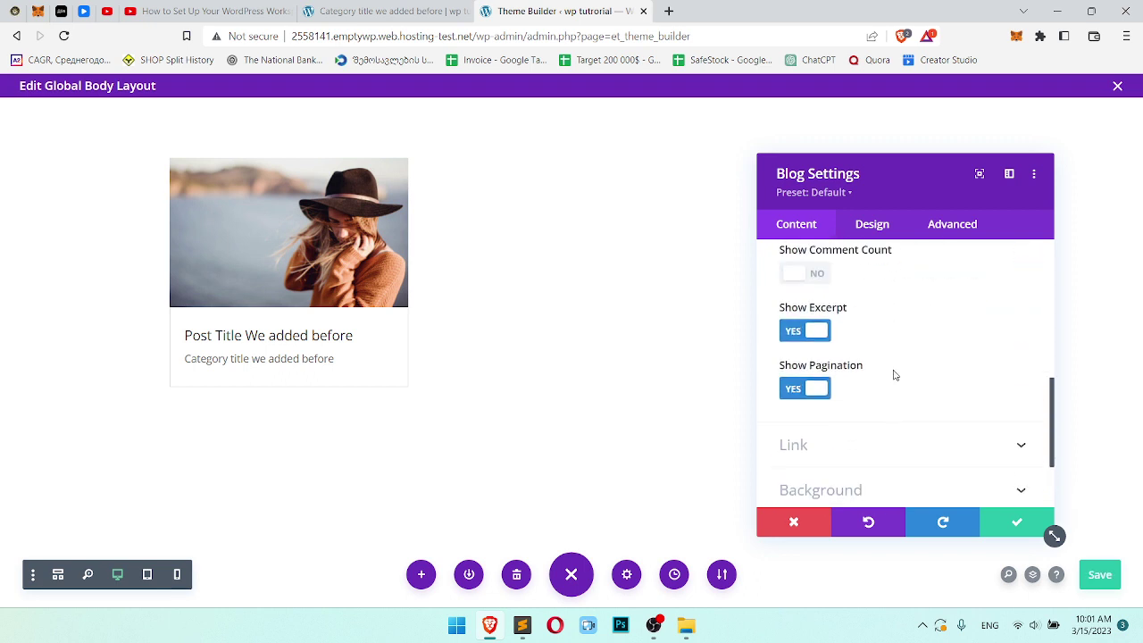
pyautogui.scroll(4, 894, 375)
pyautogui.scroll(1, 848, 402)
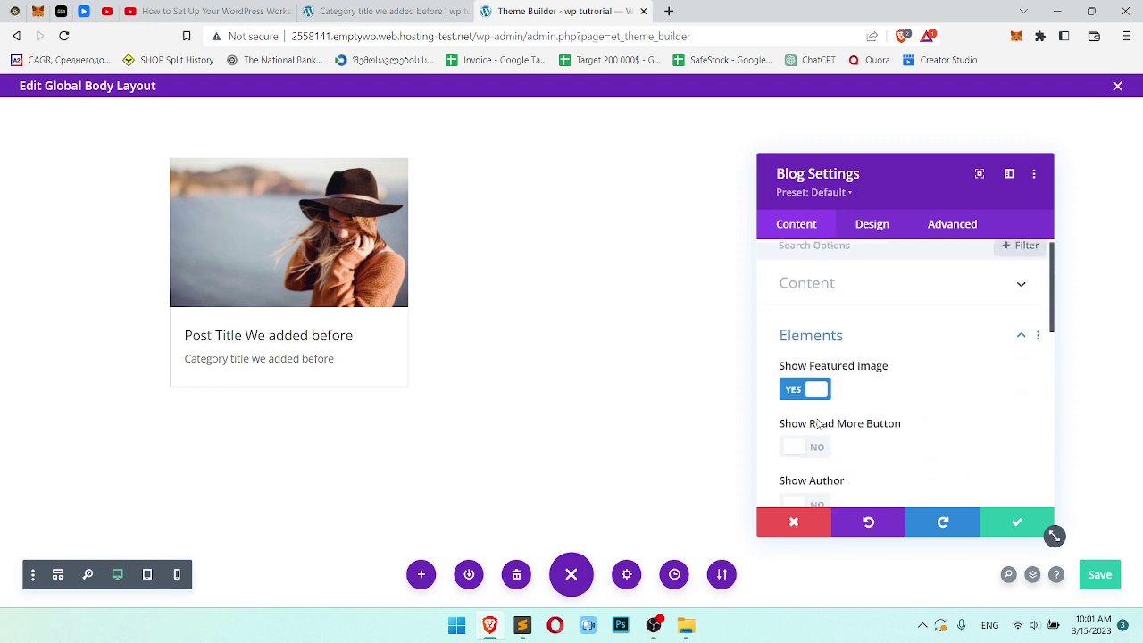
pyautogui.click(805, 451)
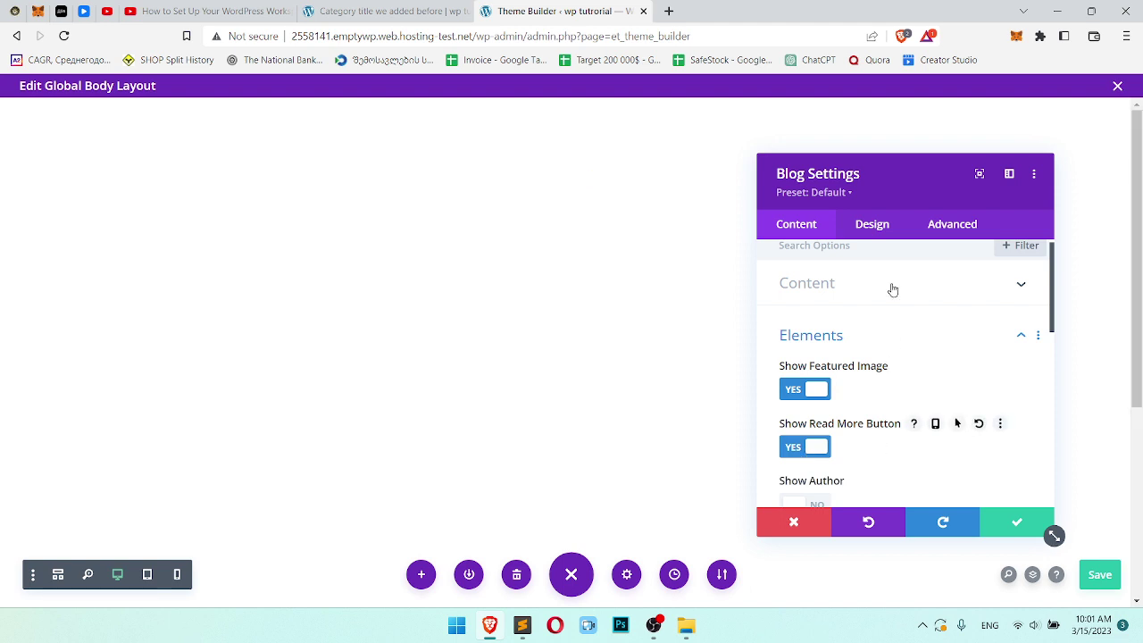
pyautogui.click(1017, 521)
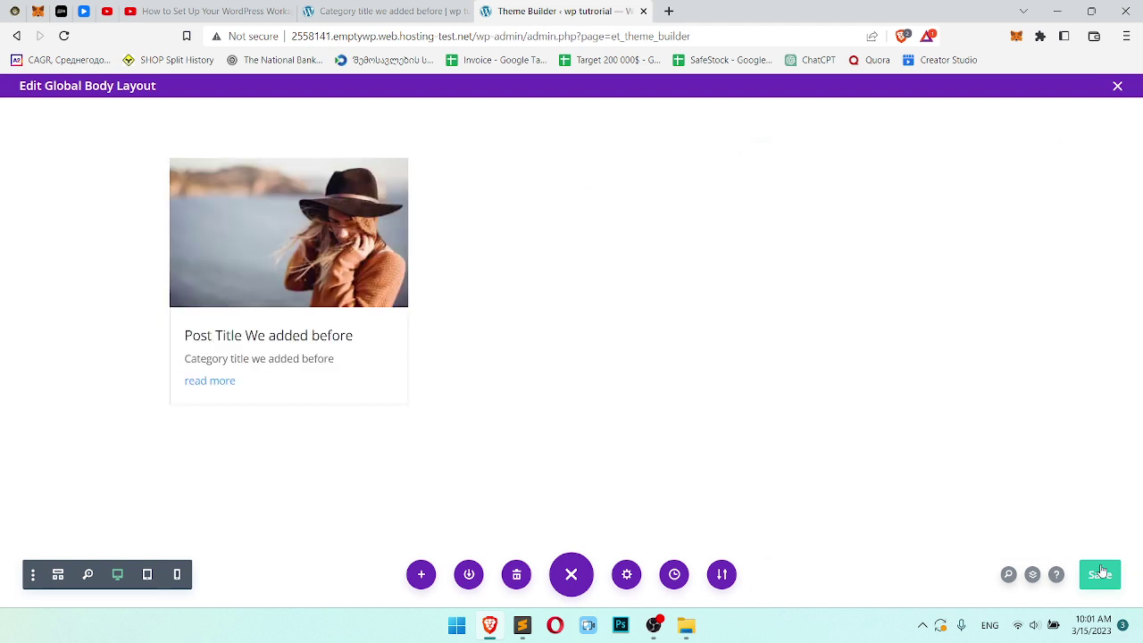
pyautogui.click(1100, 574)
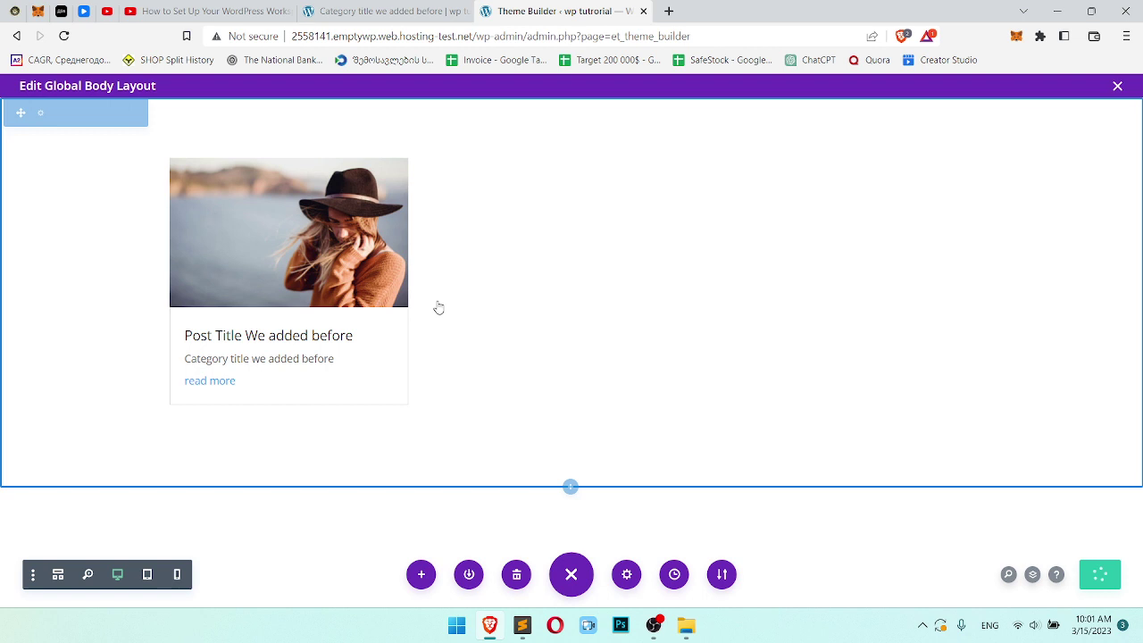
# Add a regular one-column section above the blog holding a default Text module.
pyautogui.click(572, 487)
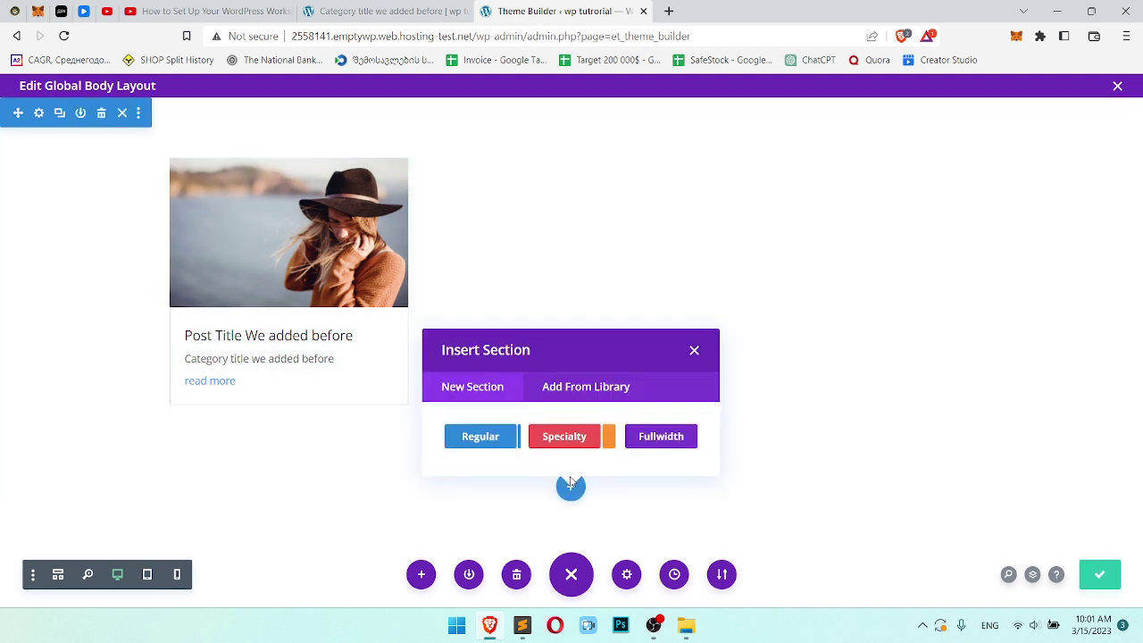
pyautogui.click(481, 435)
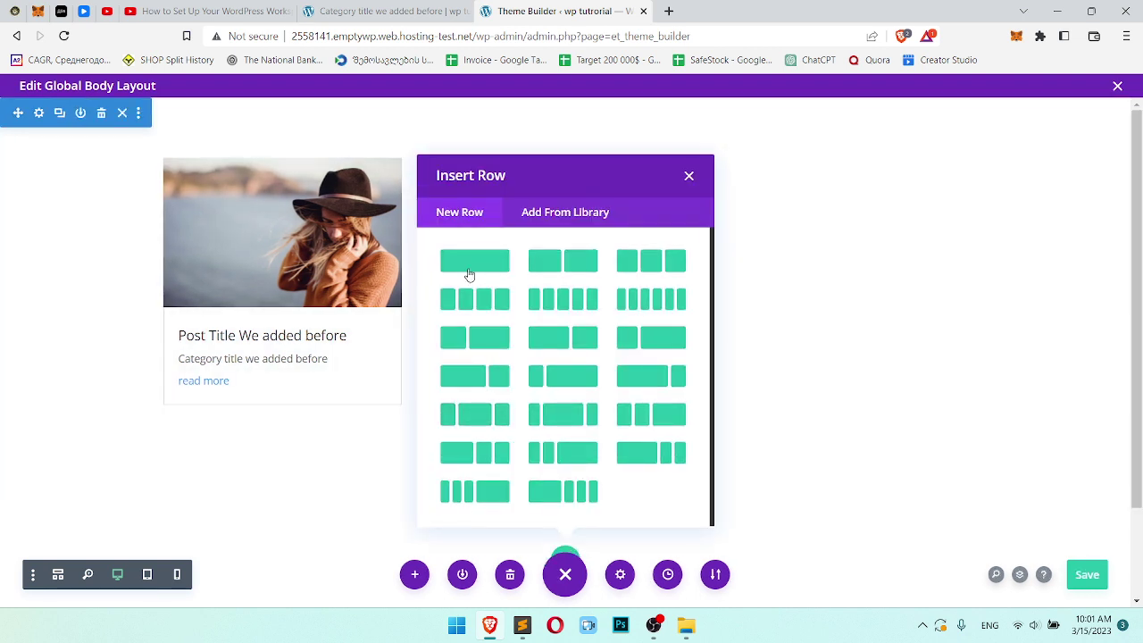
pyautogui.click(470, 275)
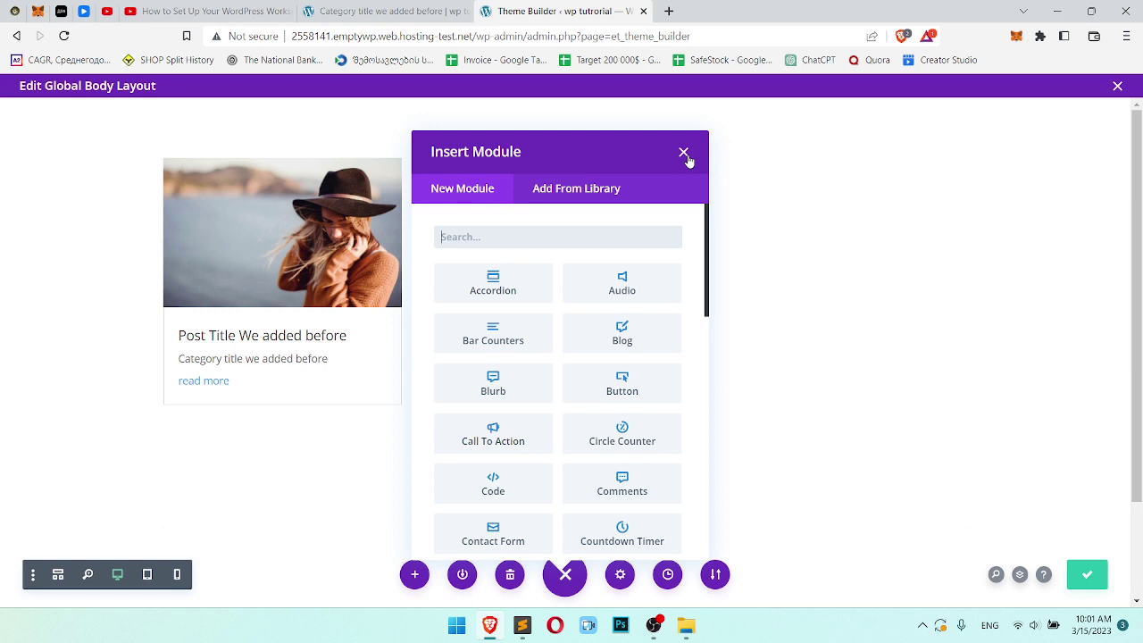
pyautogui.write('title')
pyautogui.hotkey('ctrl', 'a')
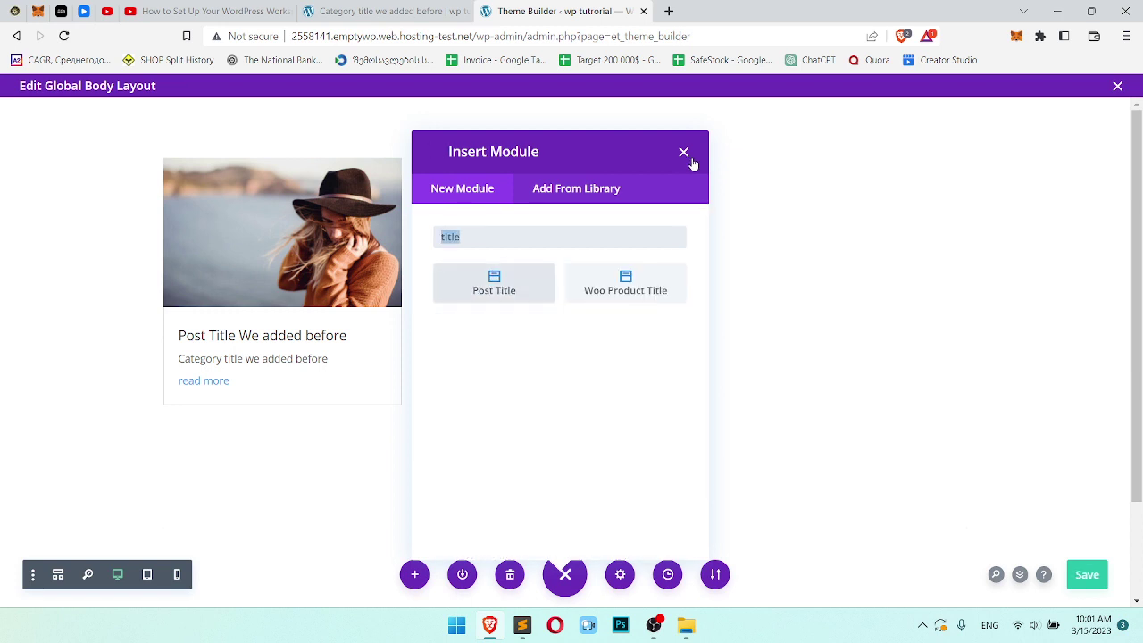
pyautogui.write('text')
pyautogui.click(515, 292)
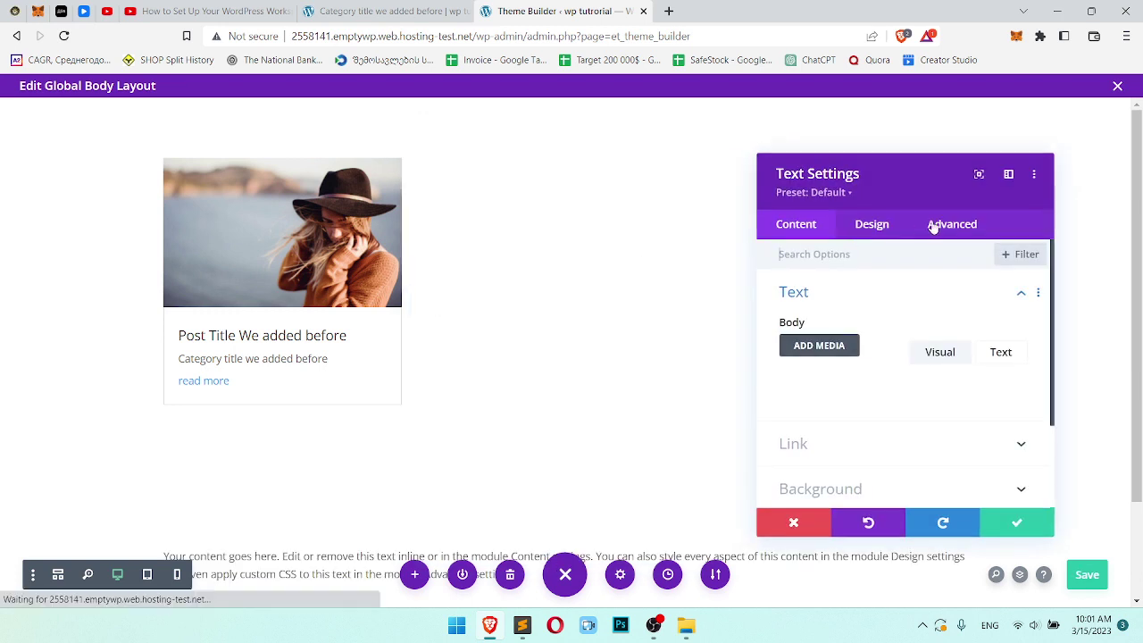
pyautogui.click(225, 487)
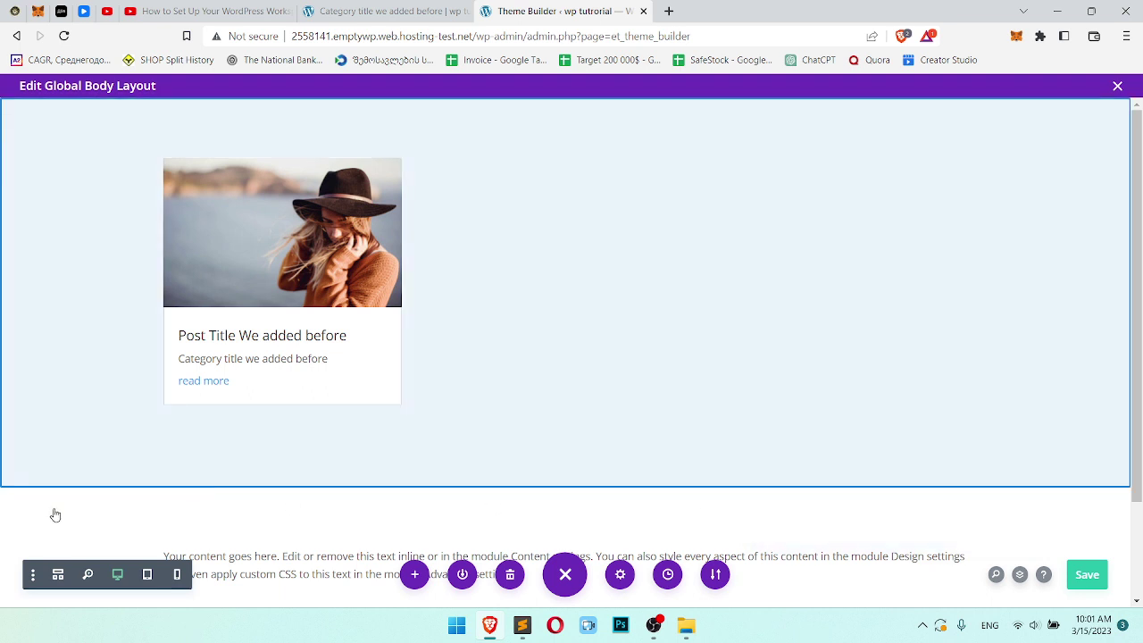
pyautogui.click(78, 194)
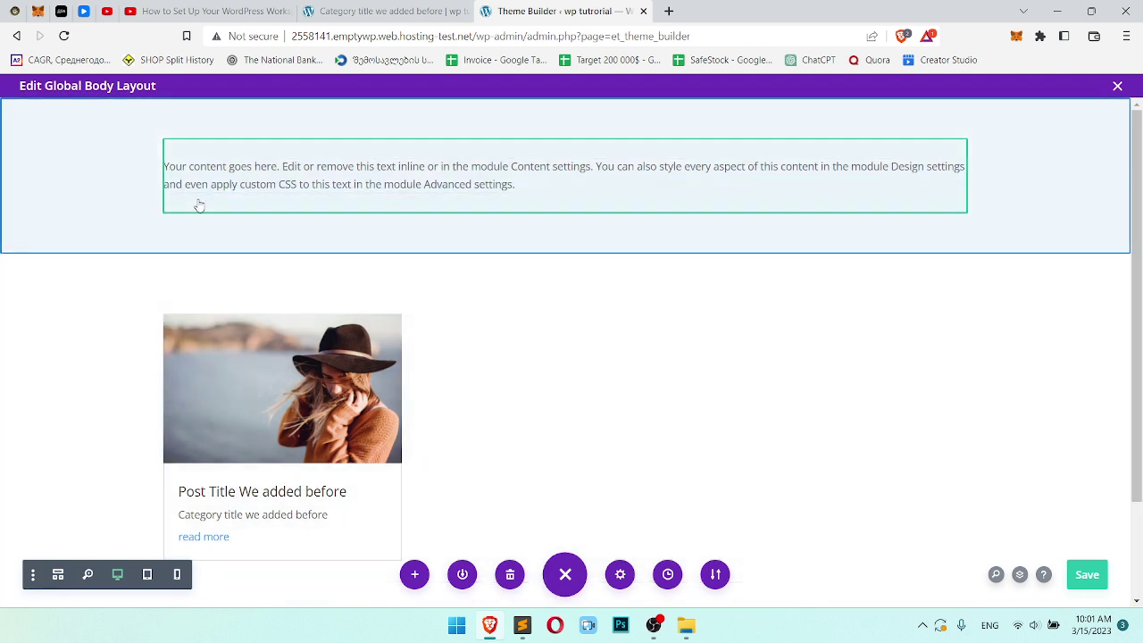
pyautogui.hotkey('ctrl', 'shift', 'Tab')
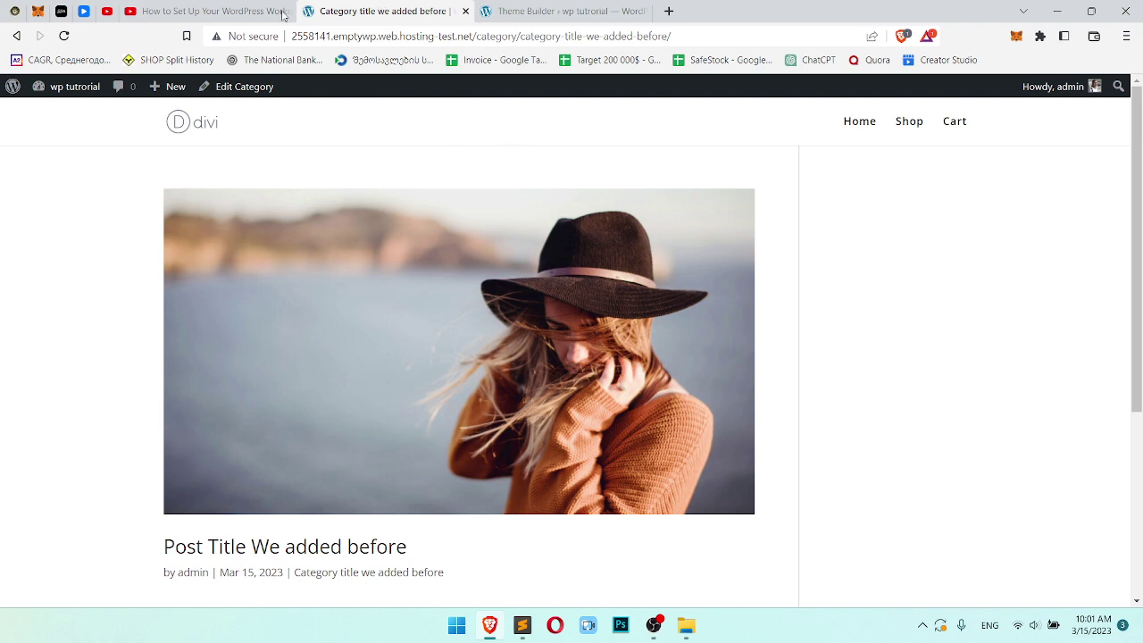
pyautogui.moveTo(67, 86)
pyautogui.middleClick(51, 115)
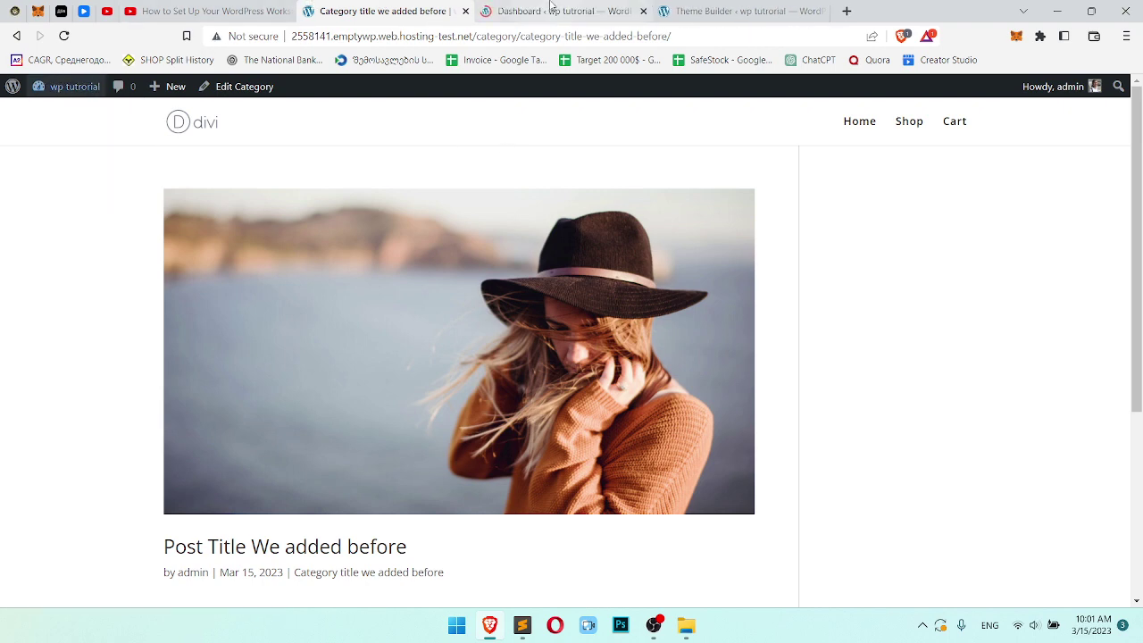
pyautogui.click(552, 11)
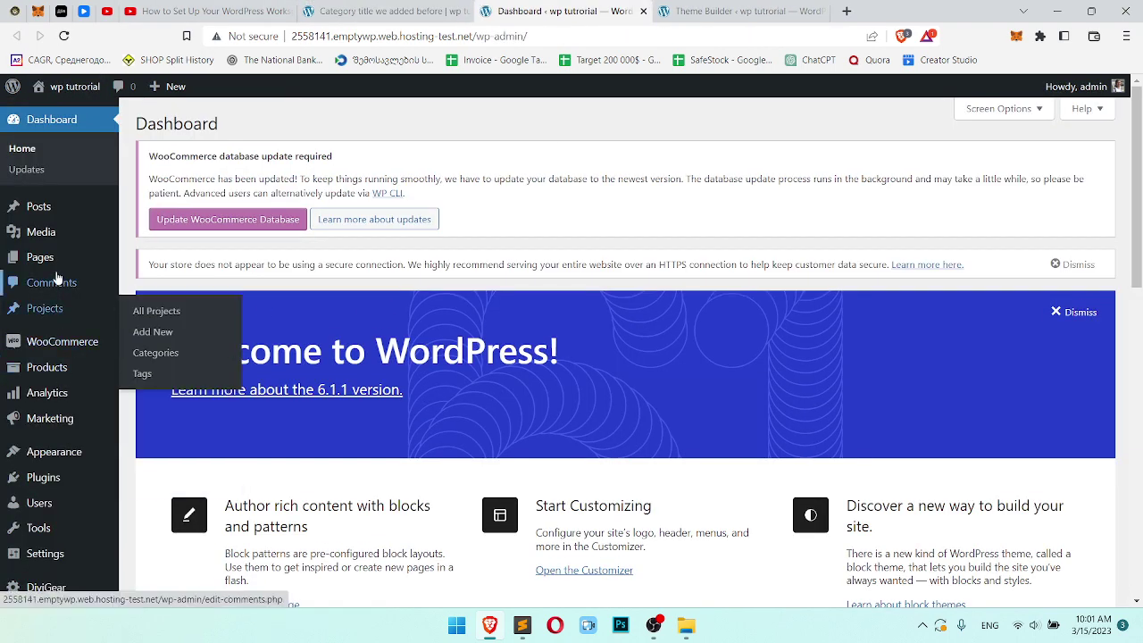
pyautogui.click(40, 209)
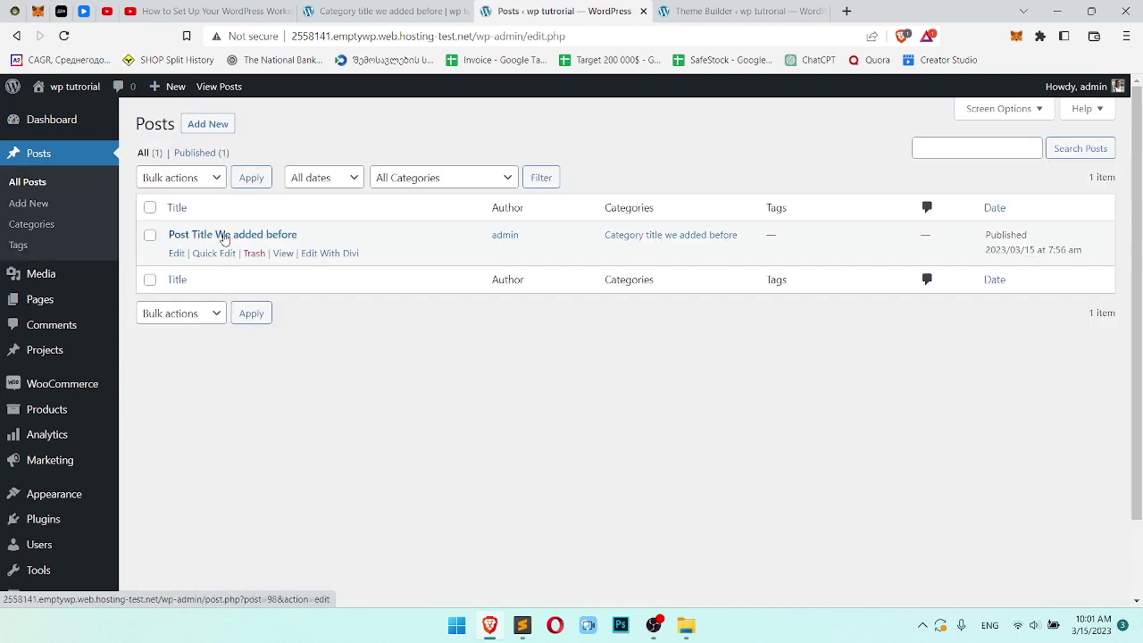
pyautogui.click(32, 224)
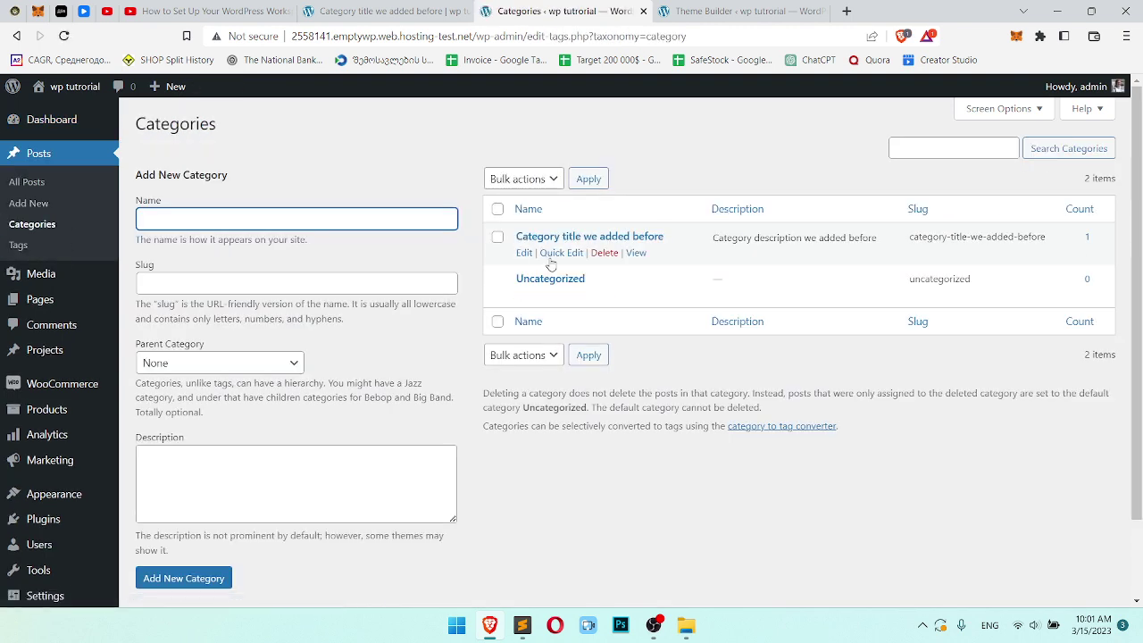
pyautogui.click(568, 239)
pyautogui.scroll(-1, 408, 365)
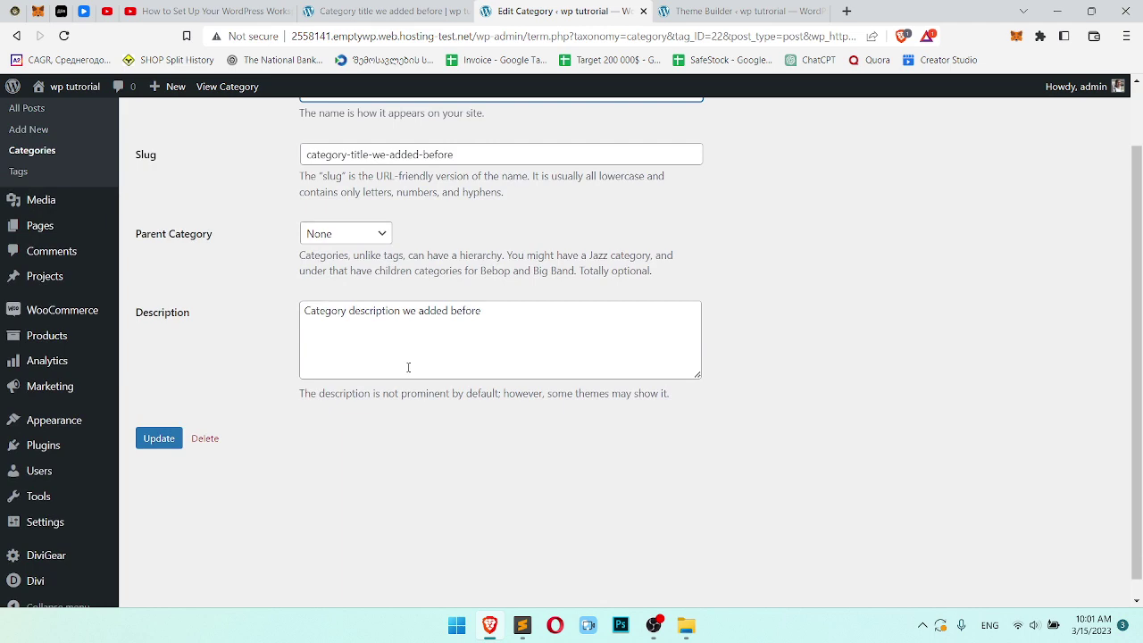
pyautogui.scroll(1, 416, 289)
pyautogui.scroll(1, 416, 289)
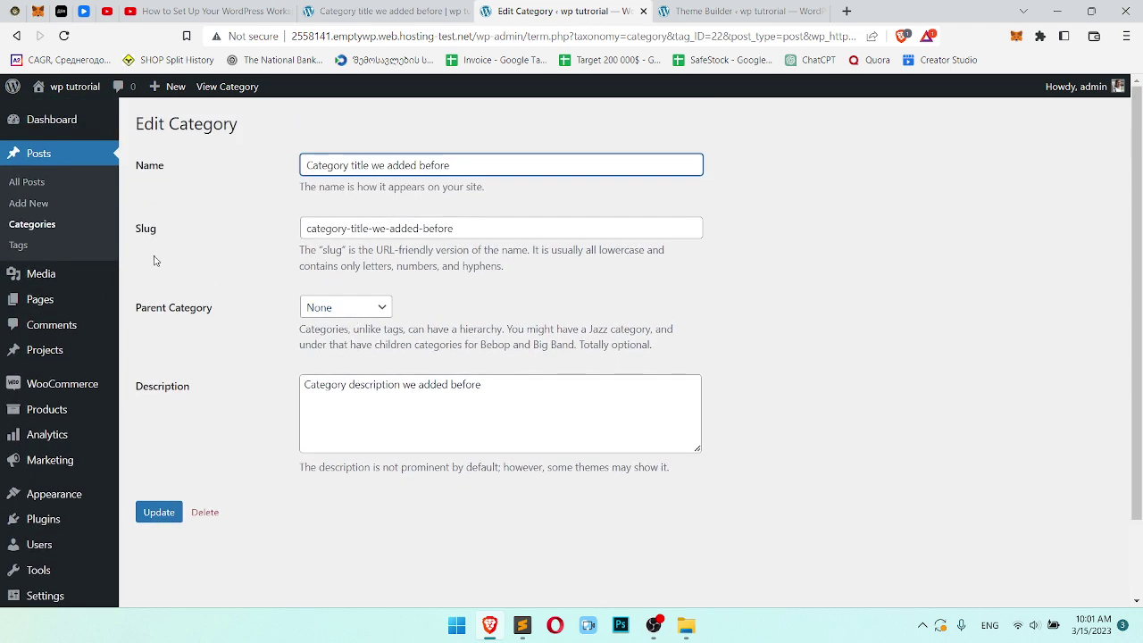
pyautogui.click(50, 183)
# Delete all placeholder copy from the Text module's body so it is empty.
pyautogui.hotkey('ctrl', 'Tab')
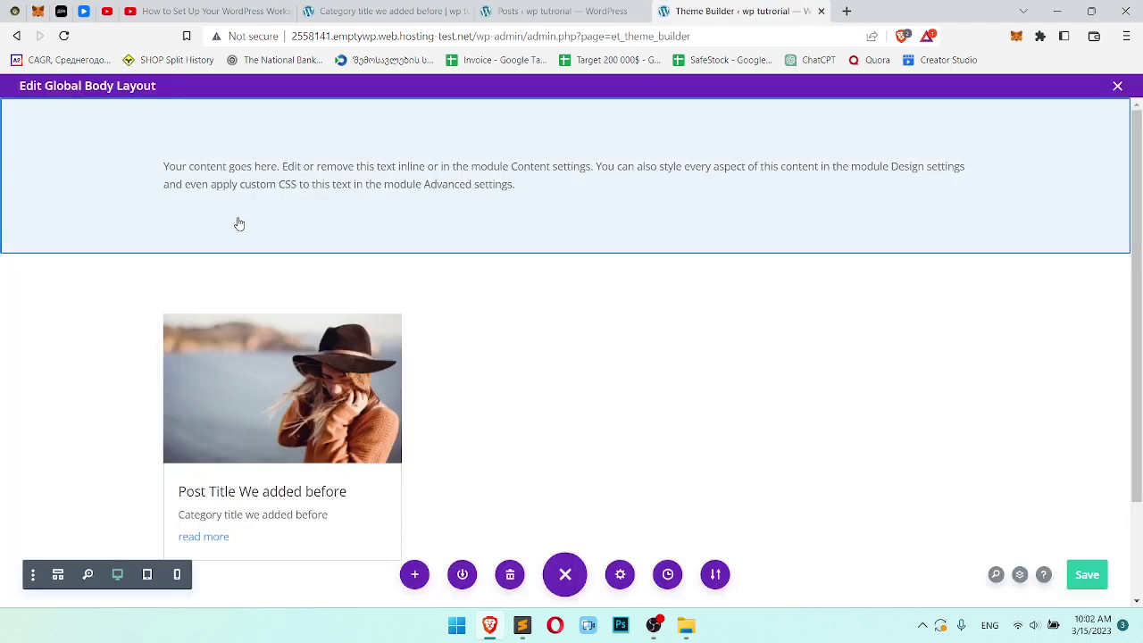
pyautogui.click(526, 163)
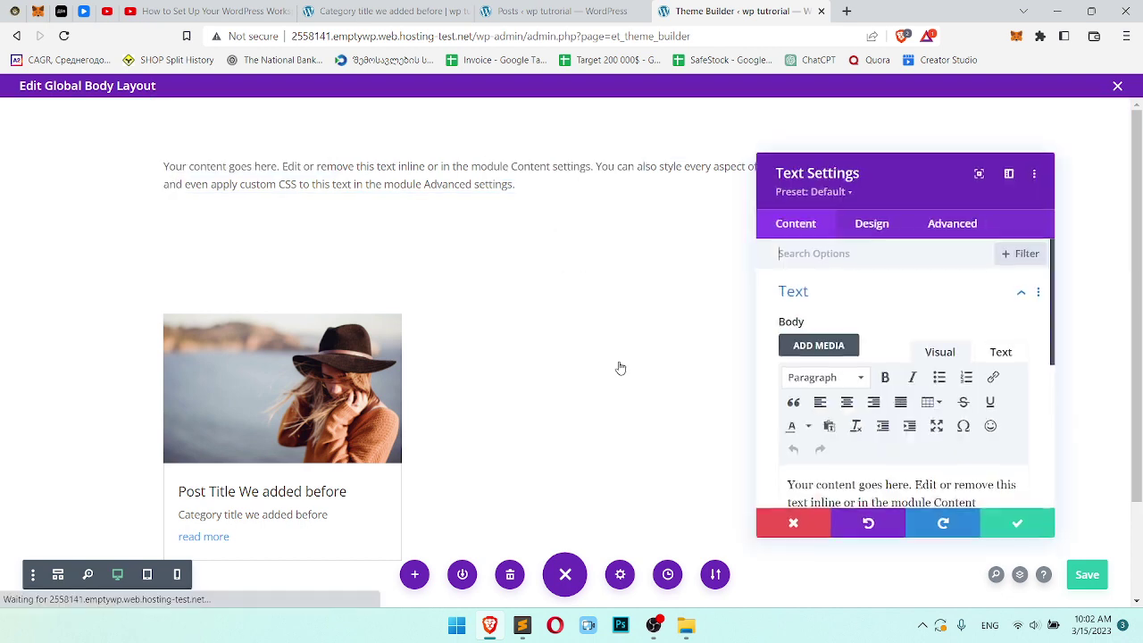
pyautogui.scroll(-1, 903, 420)
pyautogui.click(916, 444)
pyautogui.write('an also stahere yle every')
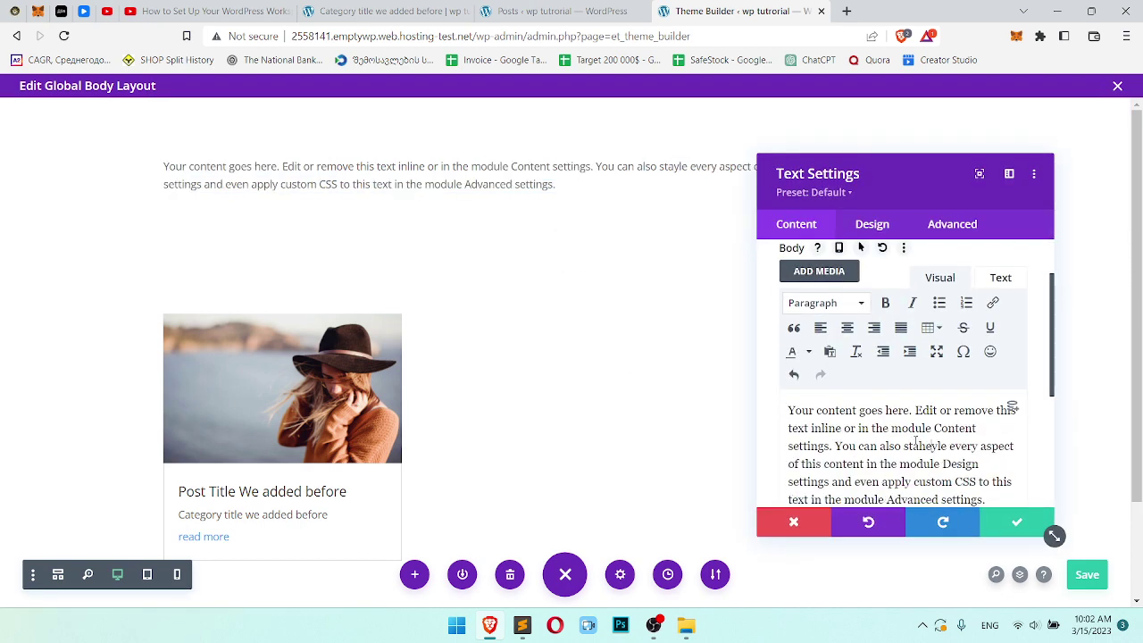
pyautogui.hotkey('ctrl', 'a')
pyautogui.write('CAte')
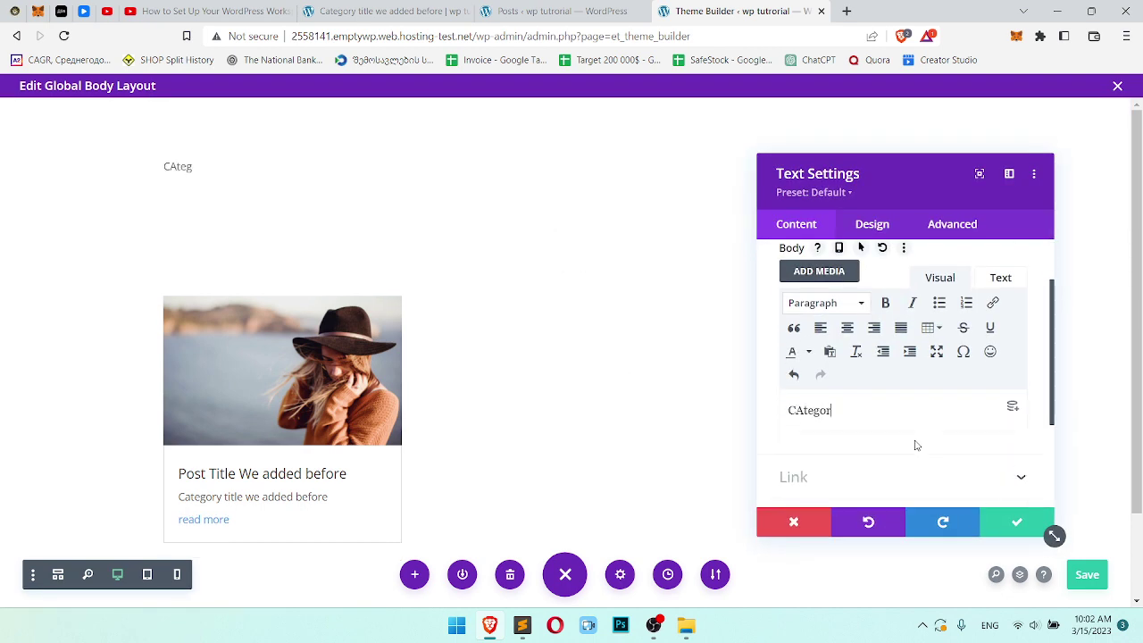
pyautogui.write('gory title')
pyautogui.hotkey('ctrl', 'a')
pyautogui.press('BackSpace')
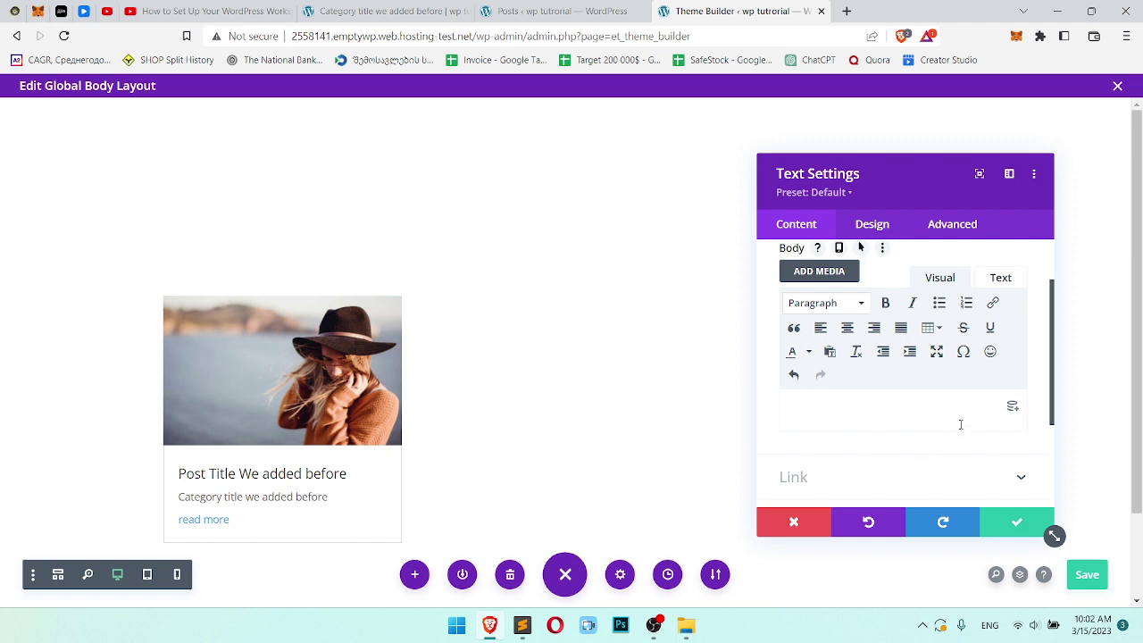
# Browse the Text module's list of dynamic content sources.
pyautogui.click(1012, 410)
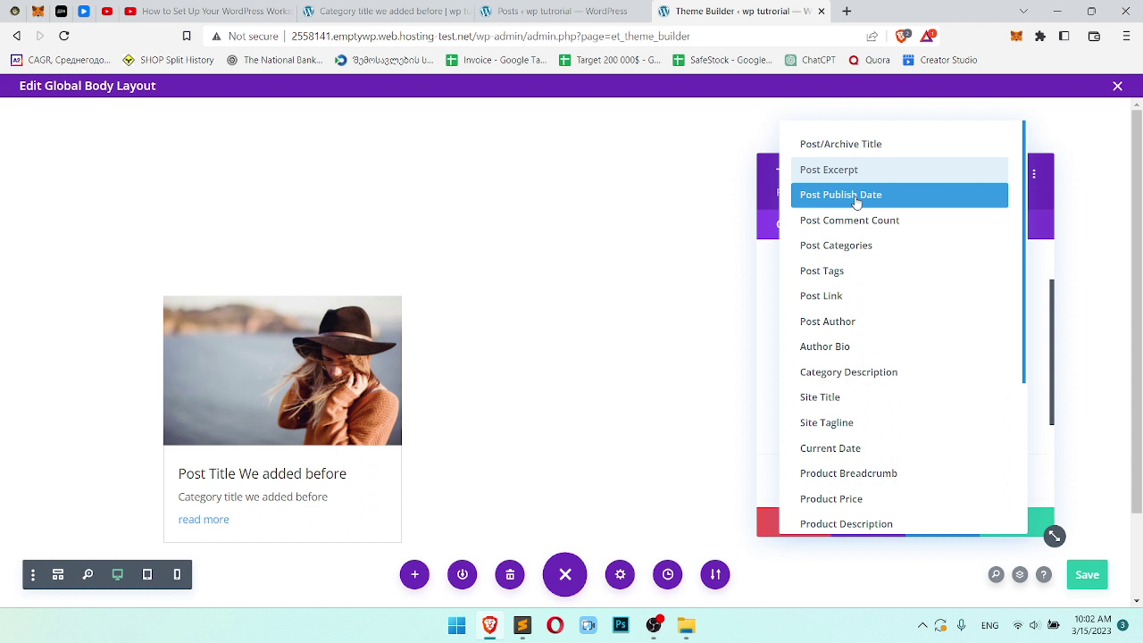
pyautogui.scroll(-1, 913, 215)
pyautogui.scroll(-2, 923, 253)
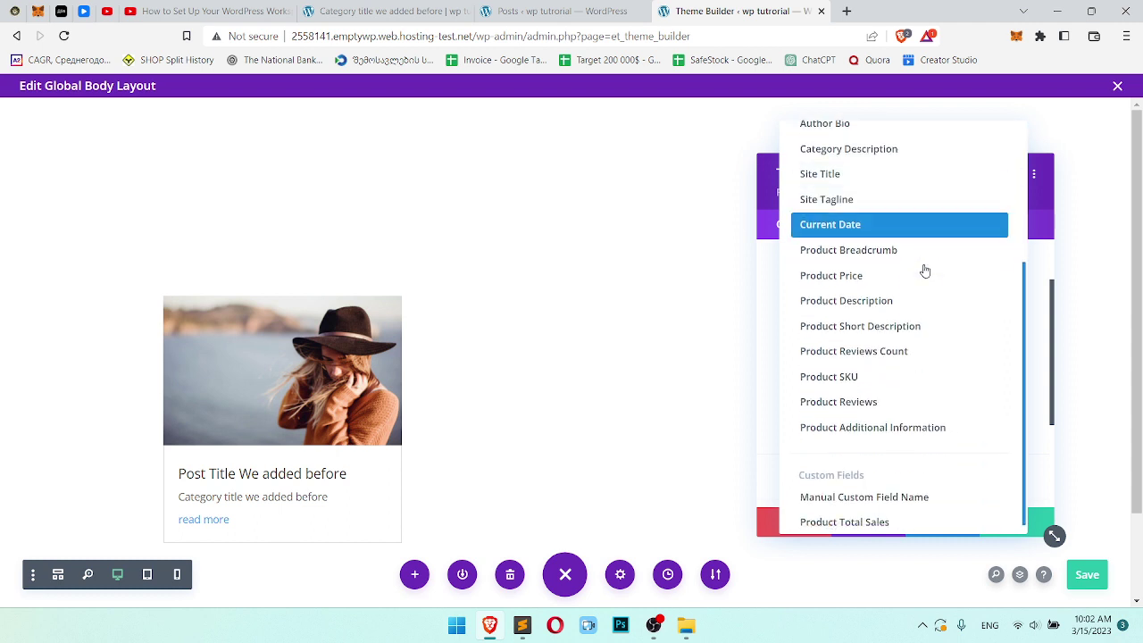
pyautogui.scroll(3, 893, 450)
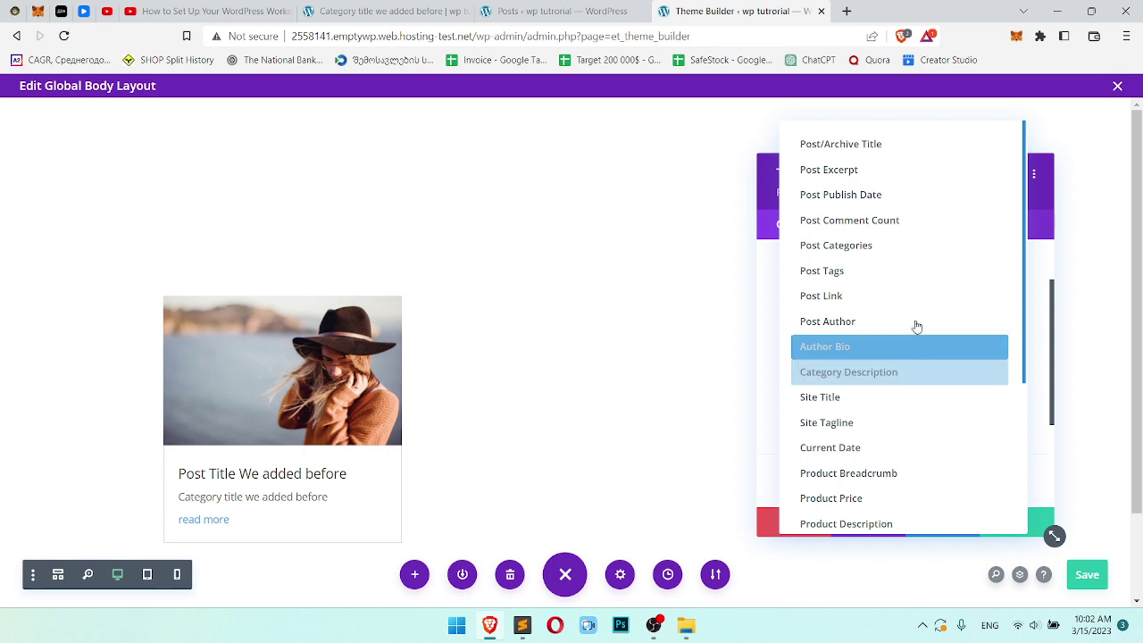
pyautogui.scroll(-1, 920, 310)
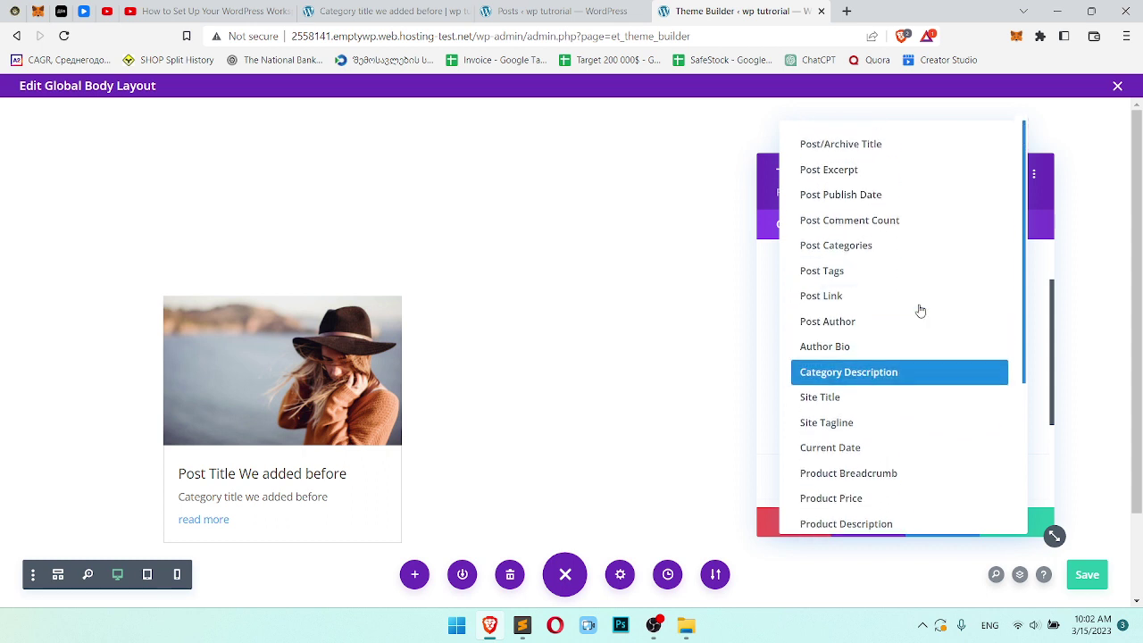
# Fill the Text module with the dynamic Post/Archive Title wrapped in <h1> and </h1>.
pyautogui.click(933, 157)
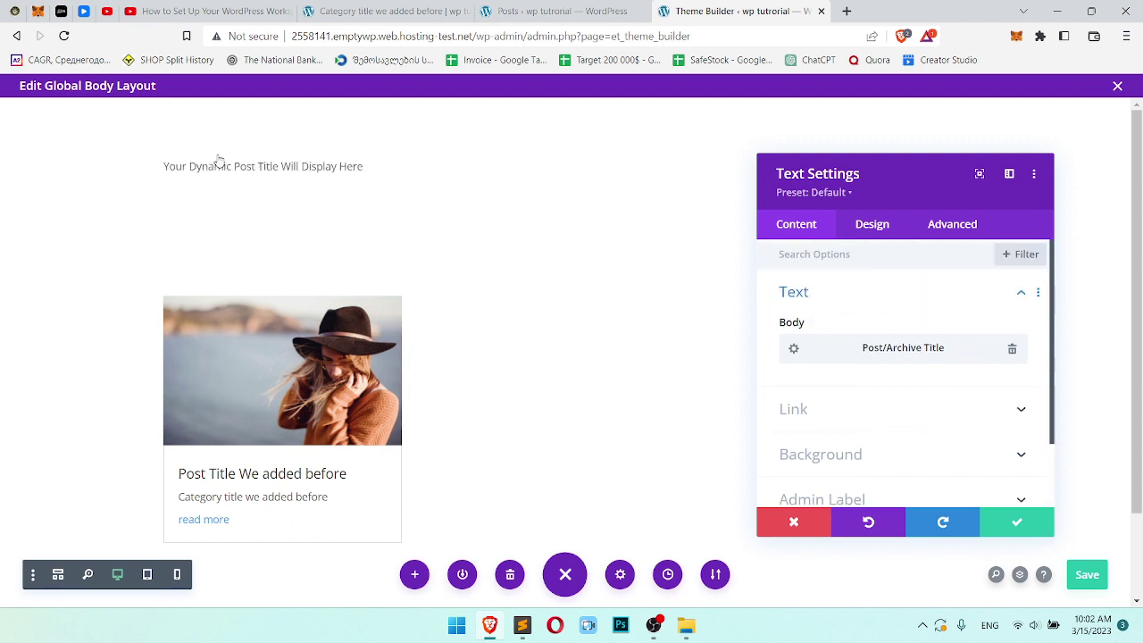
pyautogui.click(871, 227)
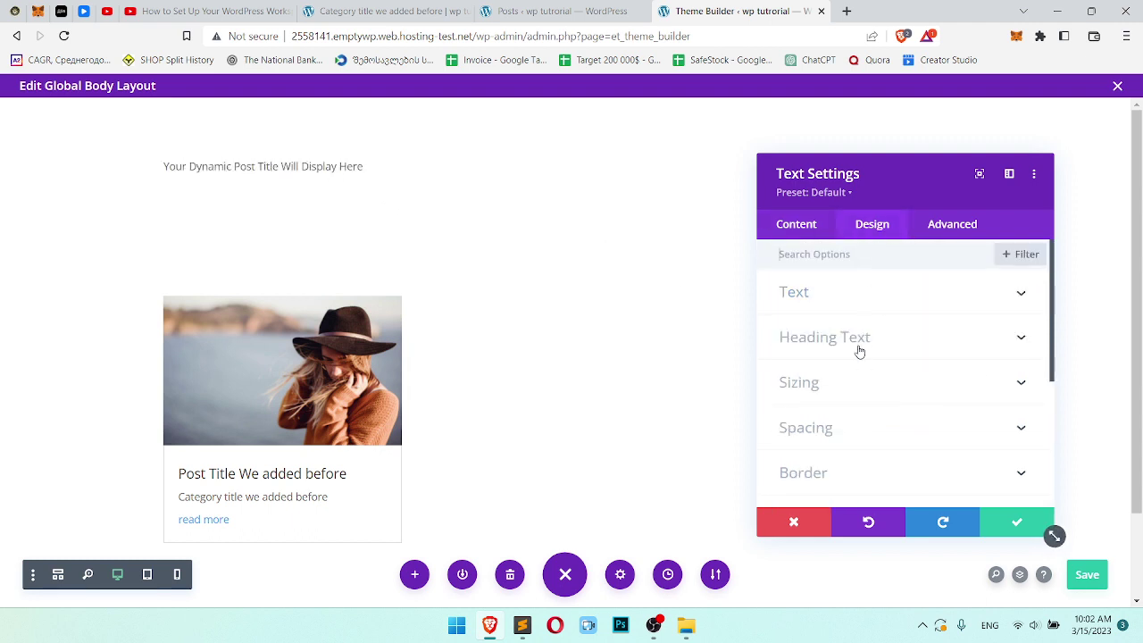
pyautogui.click(816, 228)
pyautogui.scroll(-1, 876, 349)
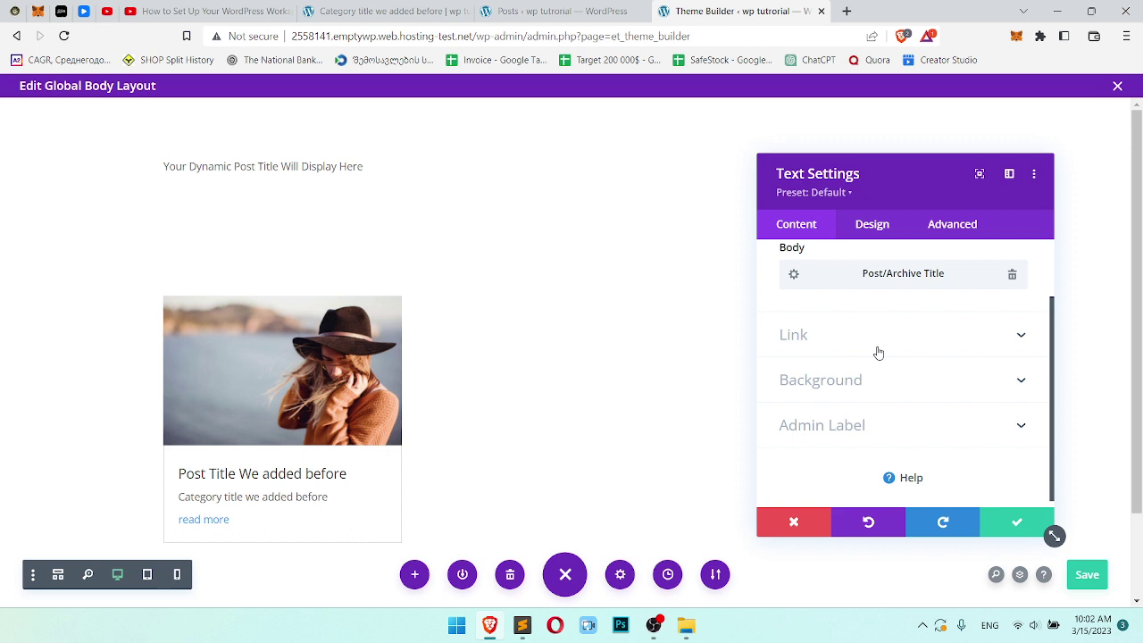
pyautogui.click(877, 336)
pyautogui.scroll(2, 902, 331)
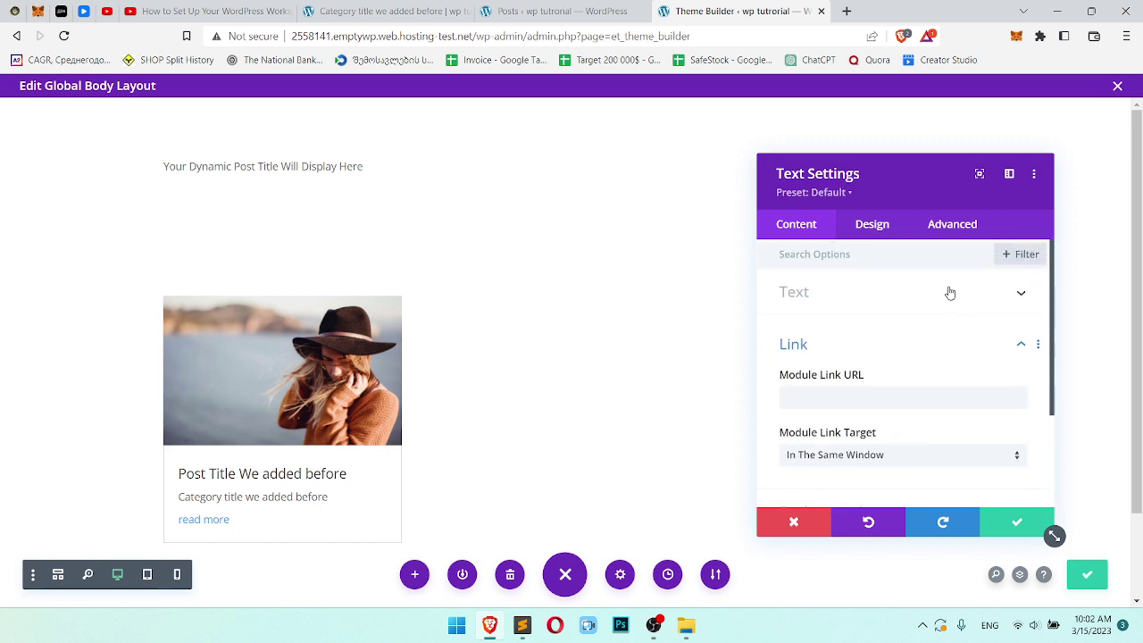
pyautogui.click(950, 291)
pyautogui.click(793, 351)
pyautogui.click(859, 416)
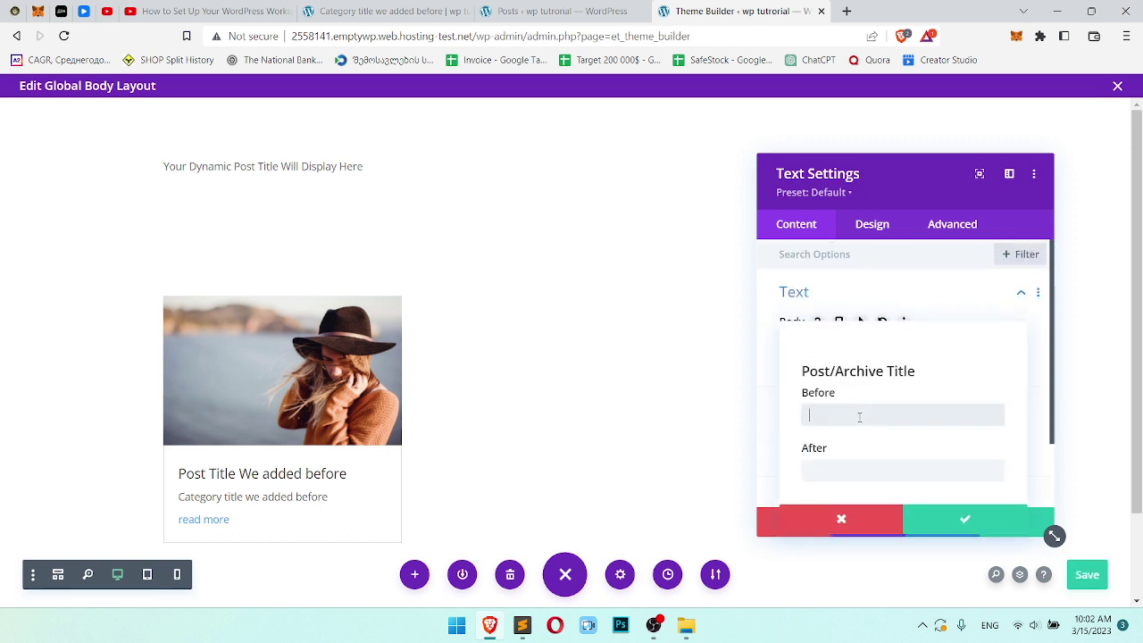
pyautogui.write('<h1>')
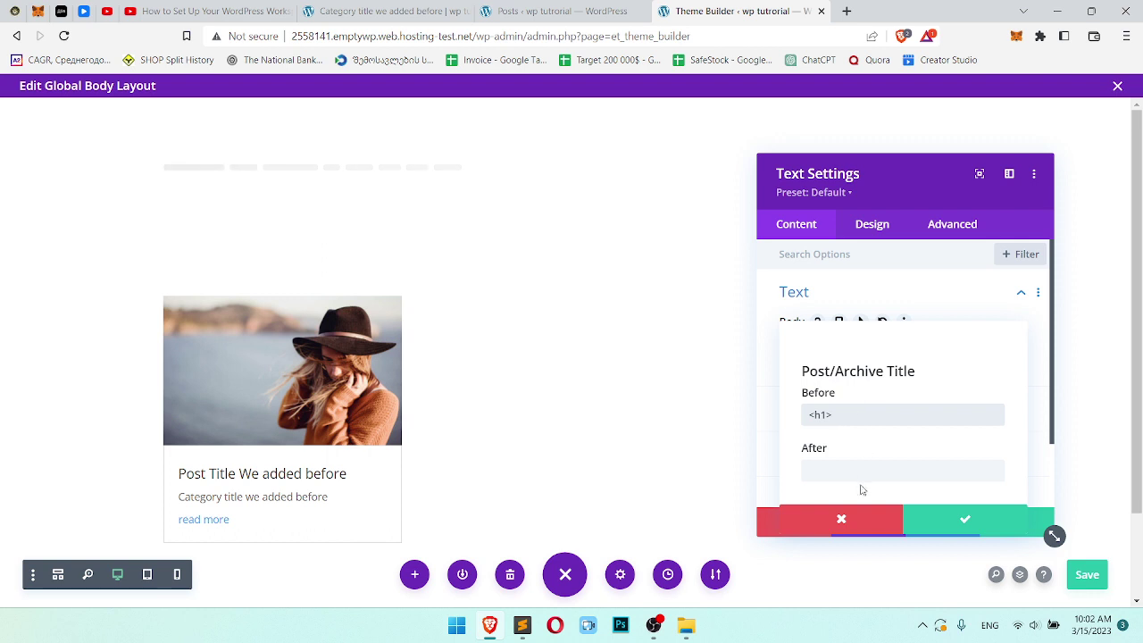
pyautogui.click(859, 468)
pyautogui.write('</h1>')
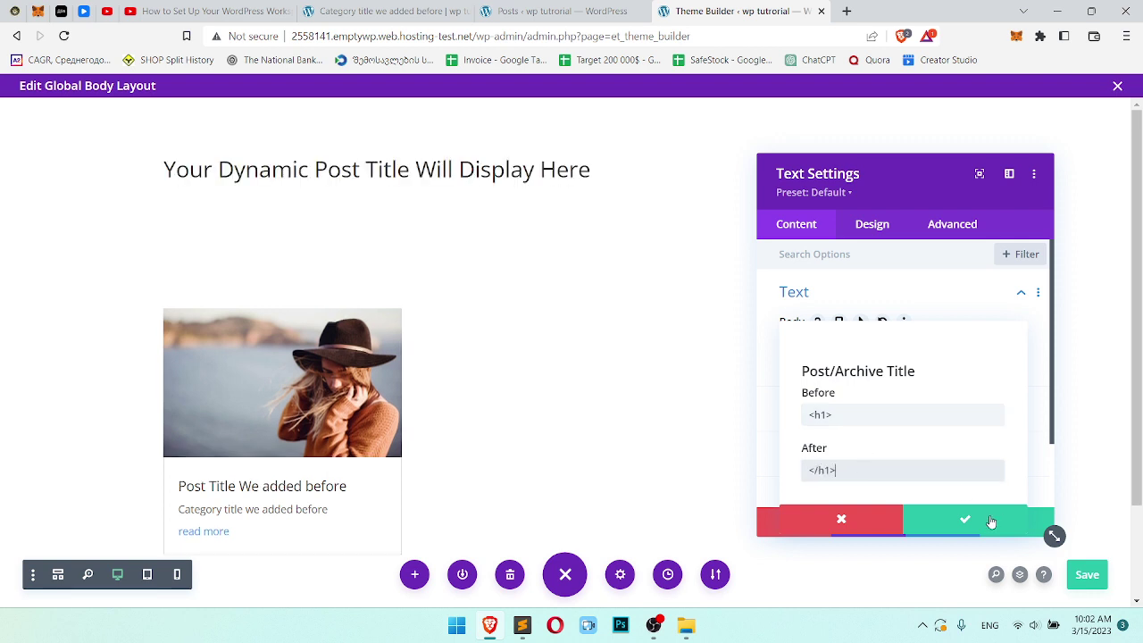
pyautogui.click(987, 520)
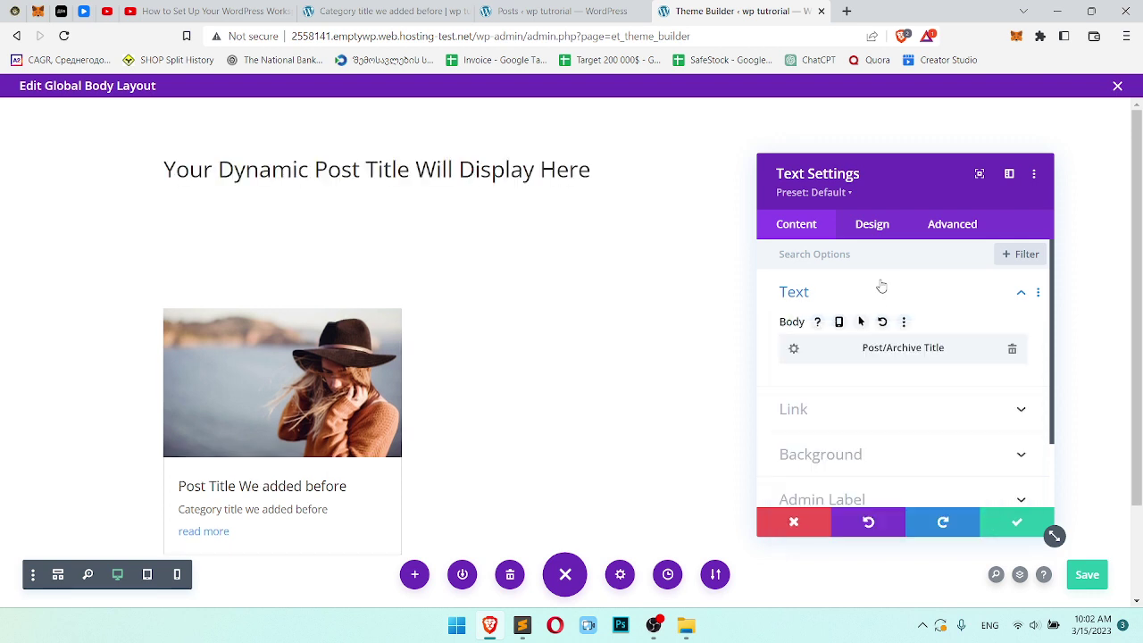
# Set the heading text to center alignment and white (#ffffff) color.
pyautogui.click(873, 229)
pyautogui.click(876, 349)
pyautogui.scroll(-4, 873, 348)
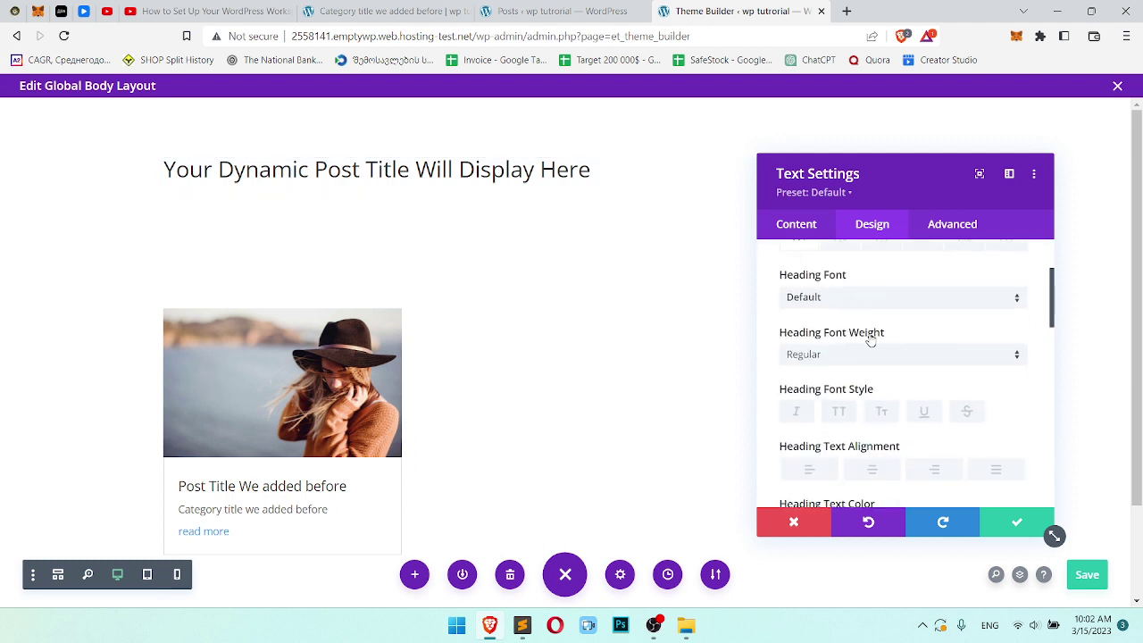
pyautogui.click(873, 309)
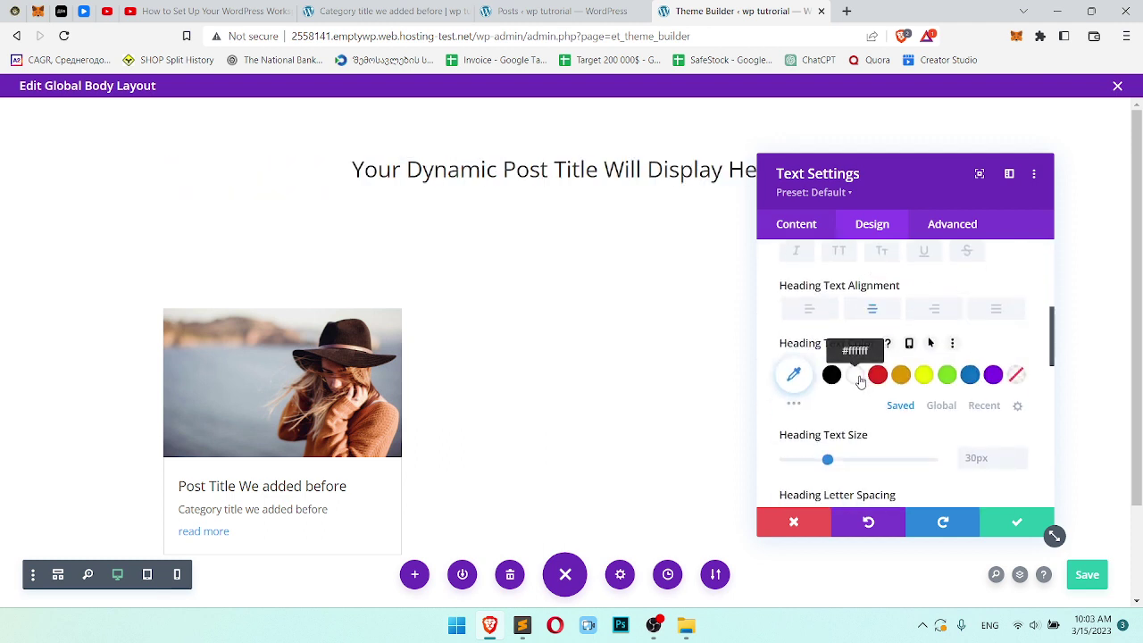
pyautogui.click(857, 377)
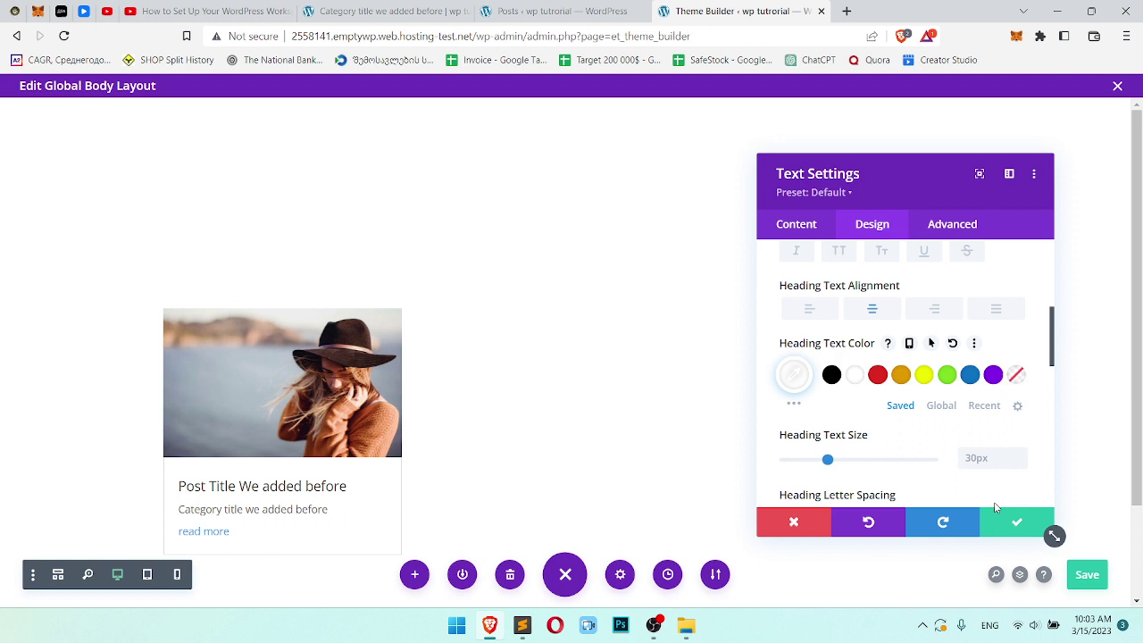
pyautogui.click(1017, 522)
# Set the title section's background image to the dynamic Featured Image.
pyautogui.moveTo(38, 145)
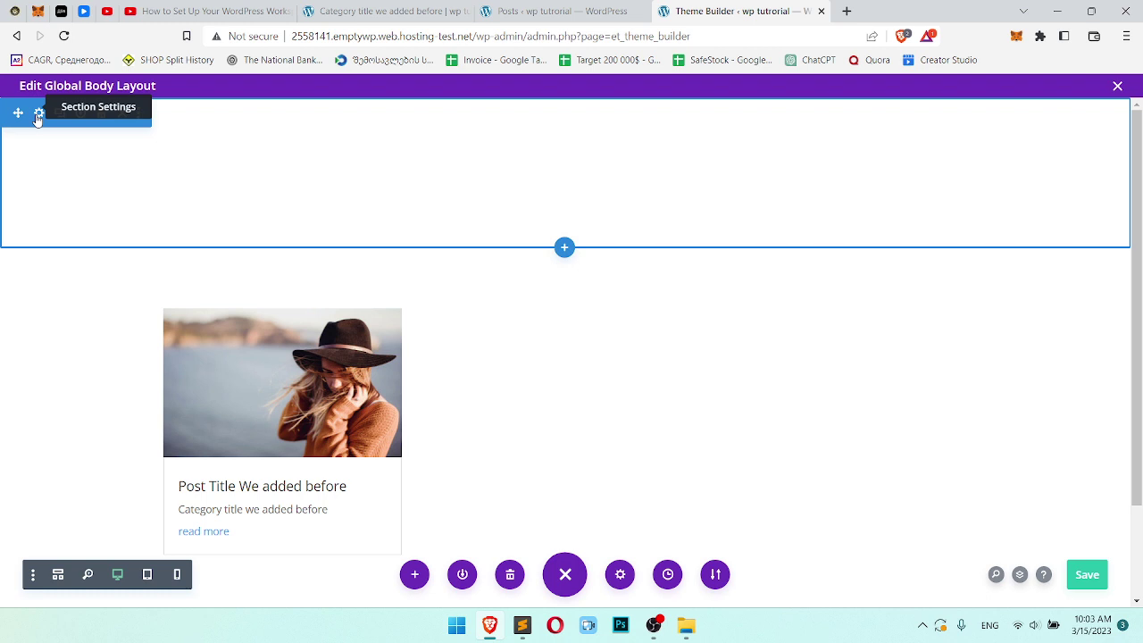
pyautogui.click(38, 117)
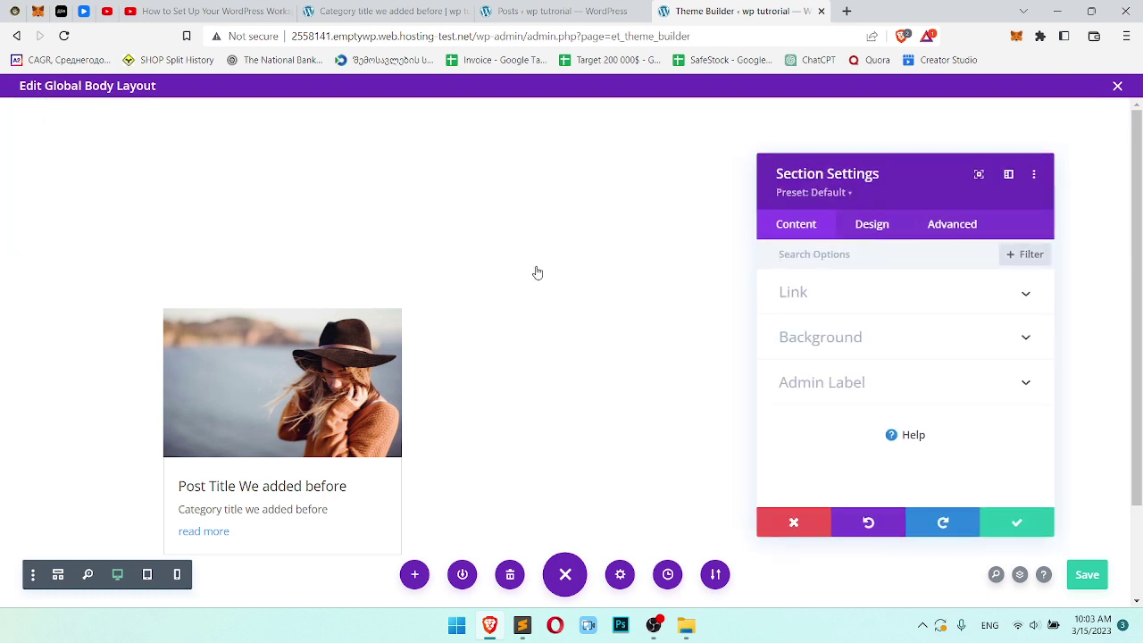
pyautogui.click(912, 345)
pyautogui.scroll(-3, 996, 390)
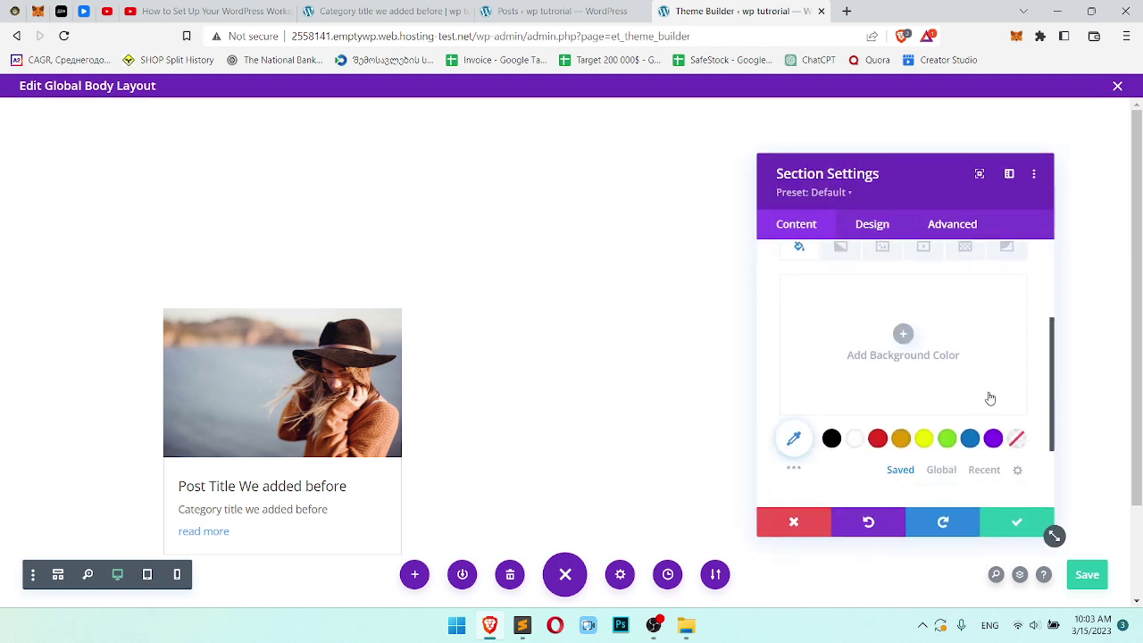
pyautogui.scroll(3, 962, 399)
pyautogui.click(898, 328)
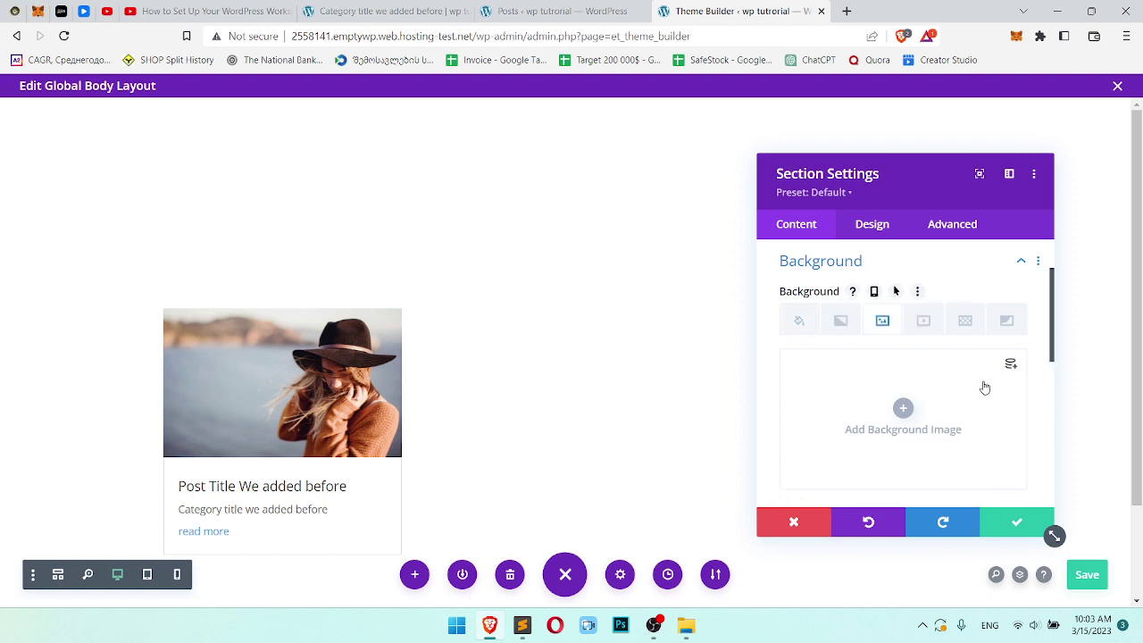
pyautogui.click(1011, 367)
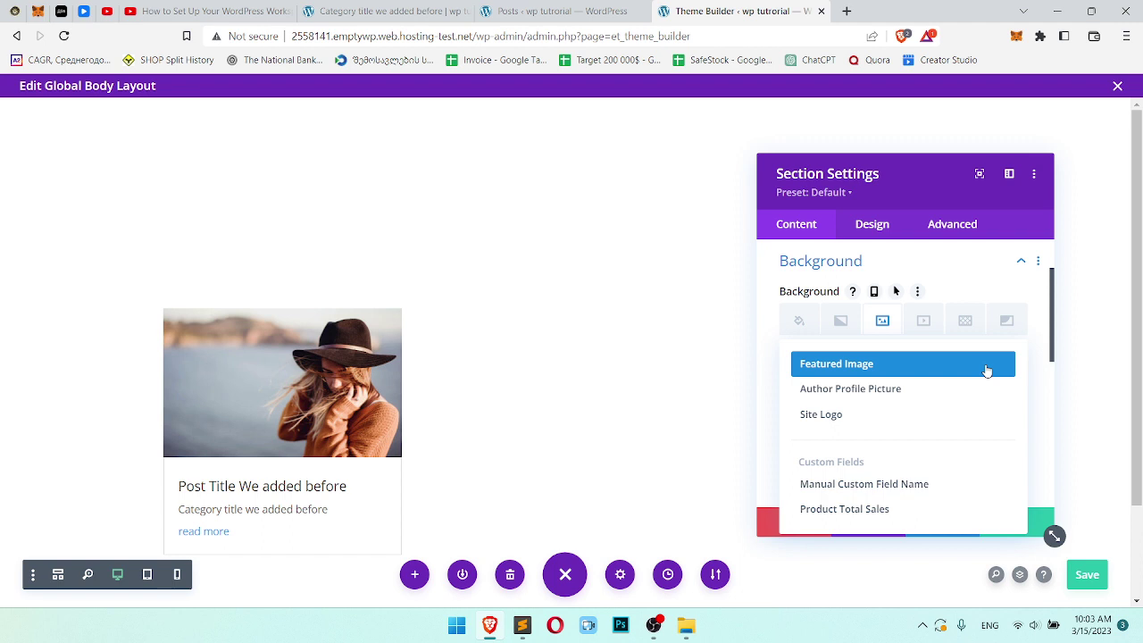
pyautogui.click(900, 365)
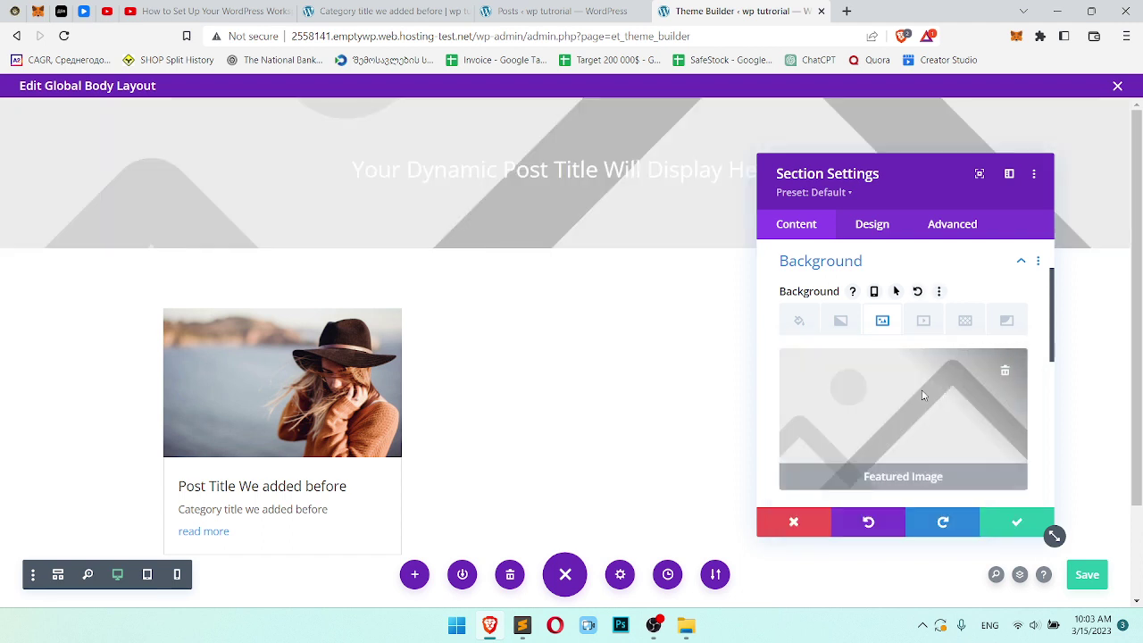
pyautogui.click(1016, 523)
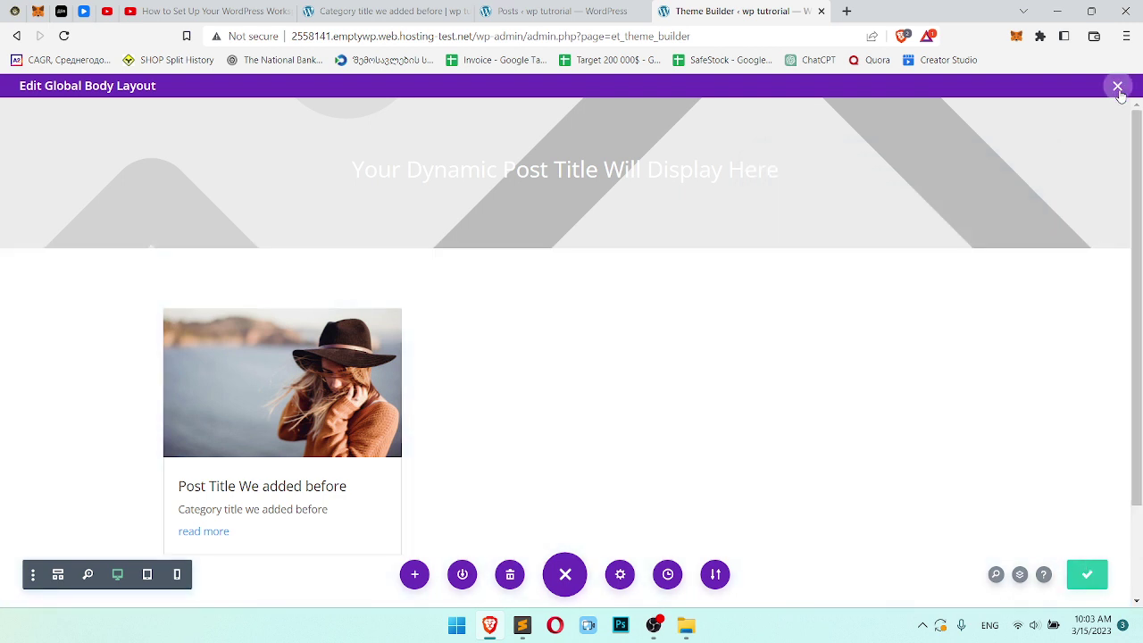
# Save the Theme Builder changes and reload the category archive page.
pyautogui.click(1117, 87)
pyautogui.click(259, 141)
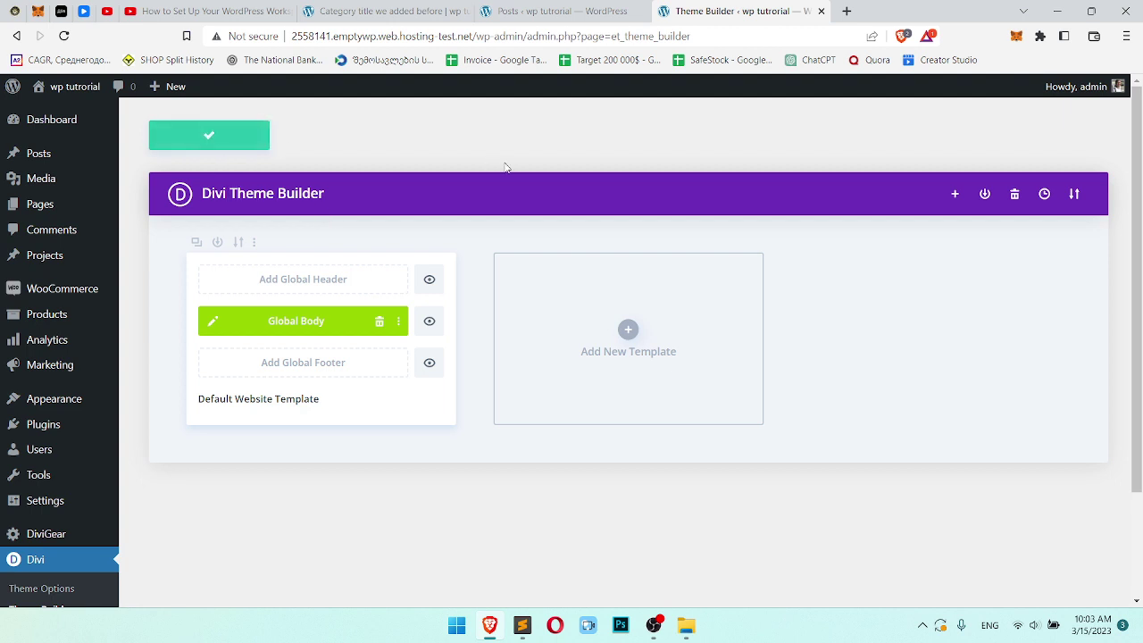
pyautogui.click(394, 11)
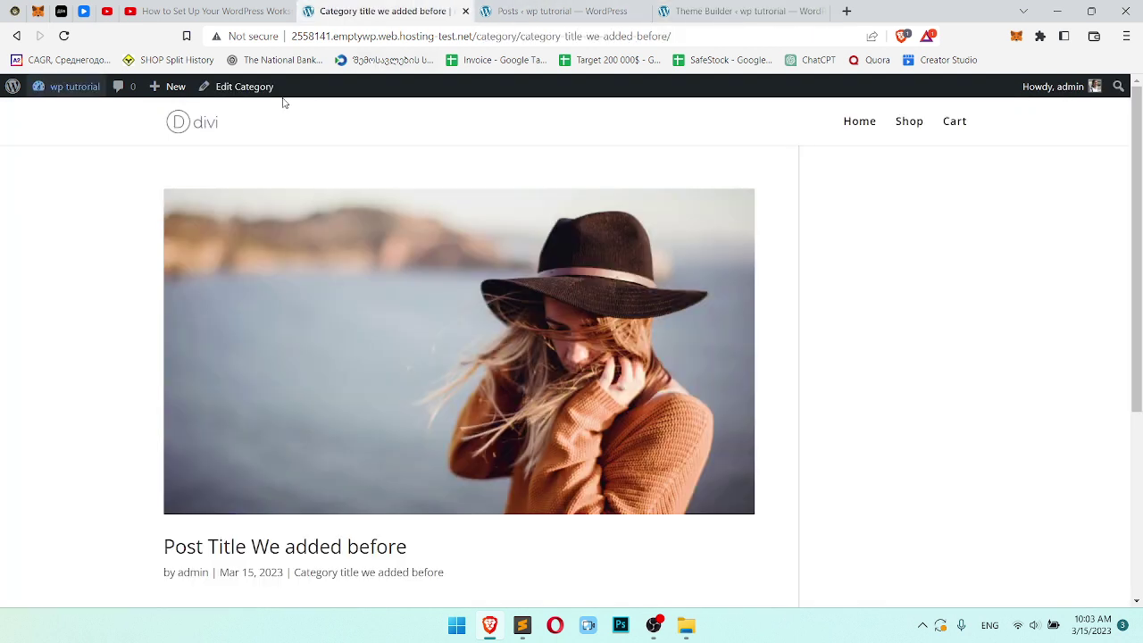
pyautogui.click(64, 36)
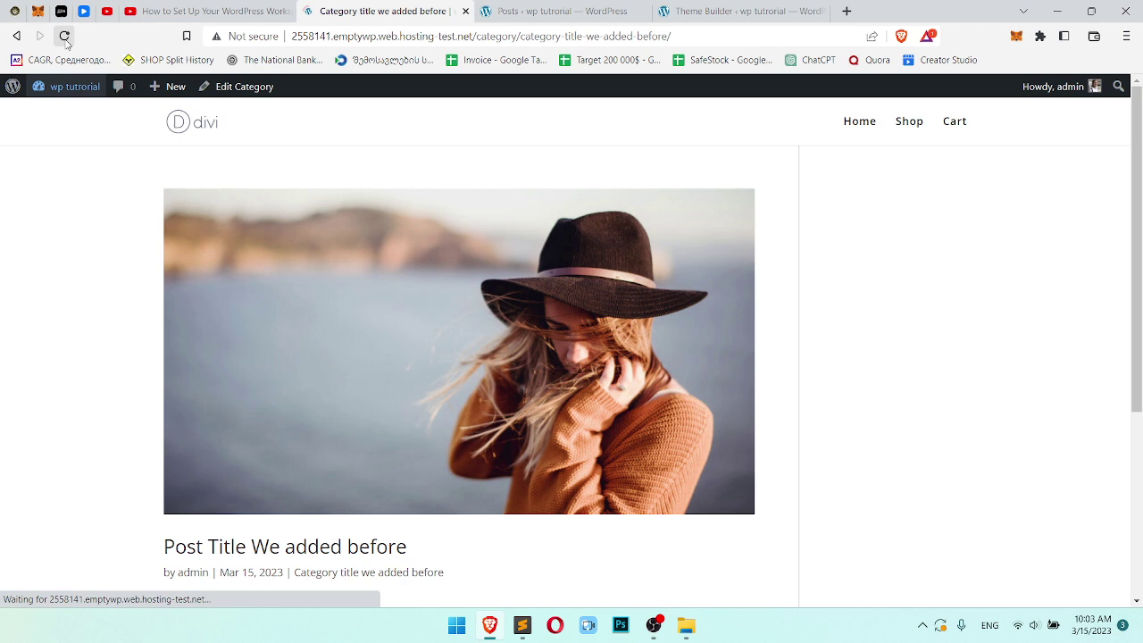
# Drag-select the heading area to reveal the invisible white 'Category title we added before' text.
pyautogui.moveTo(519, 215); pyautogui.dragTo(158, 206)
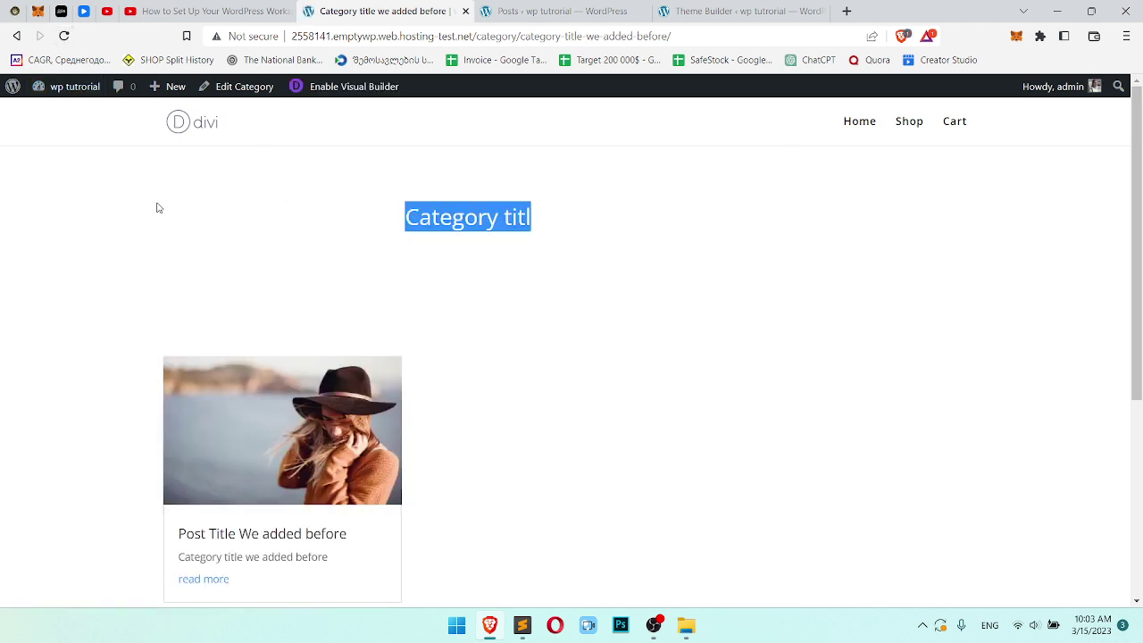
pyautogui.click(66, 189)
pyautogui.moveTo(396, 229); pyautogui.dragTo(468, 223)
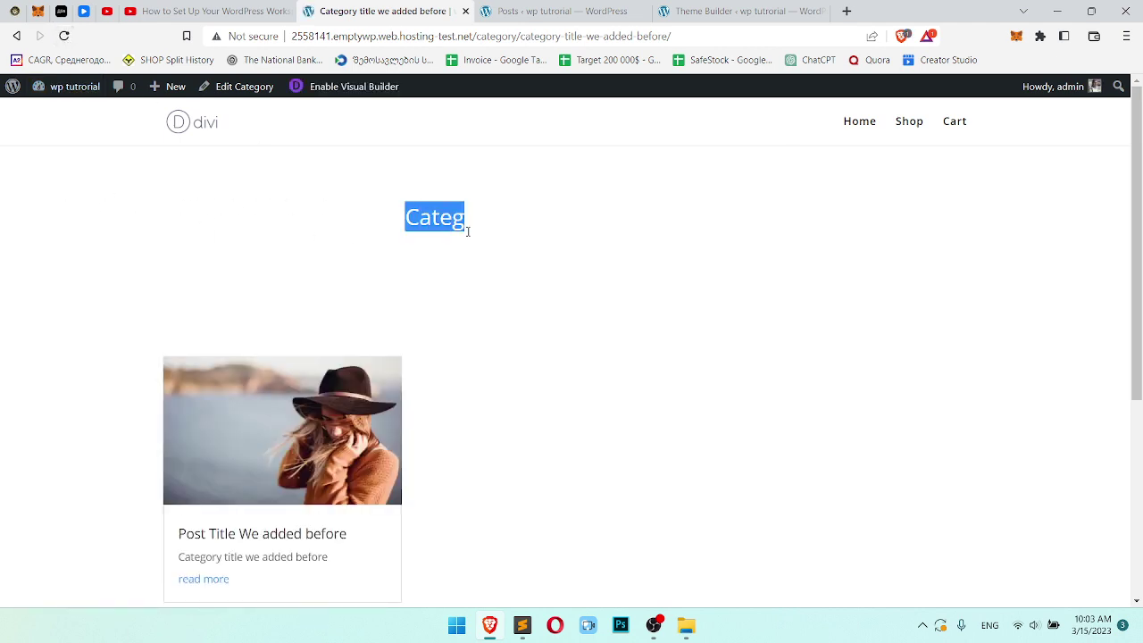
pyautogui.click(572, 219)
pyautogui.moveTo(728, 233); pyautogui.dragTo(338, 234)
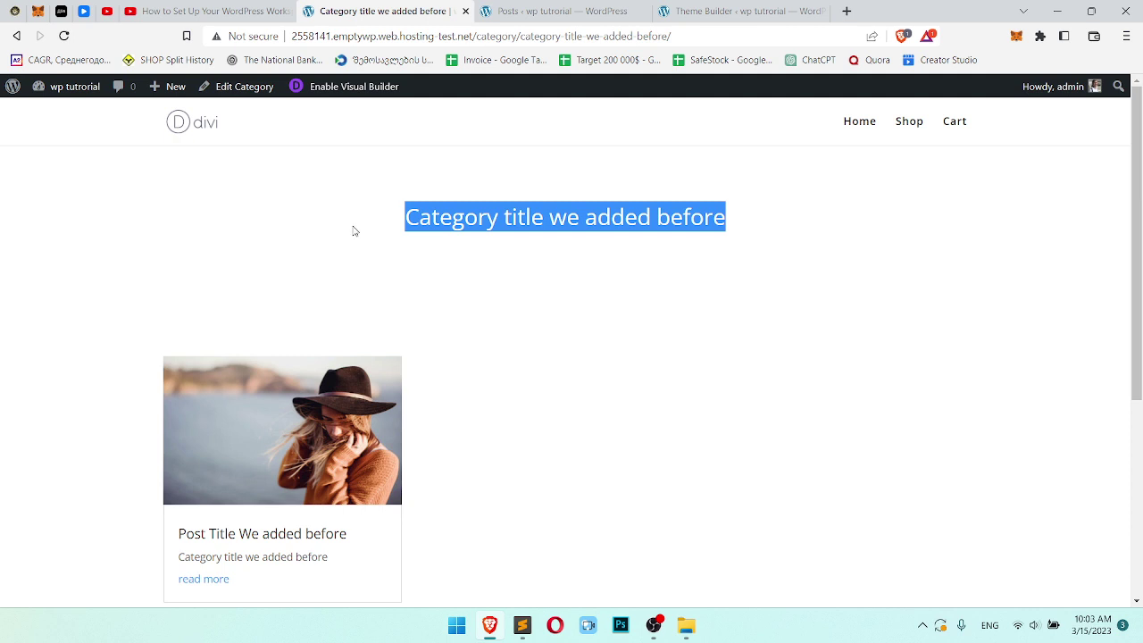
# Review Posts > Categories and the 'Category title we added before' edit screen, then return to Global Body.
pyautogui.click(359, 232)
pyautogui.click(554, 11)
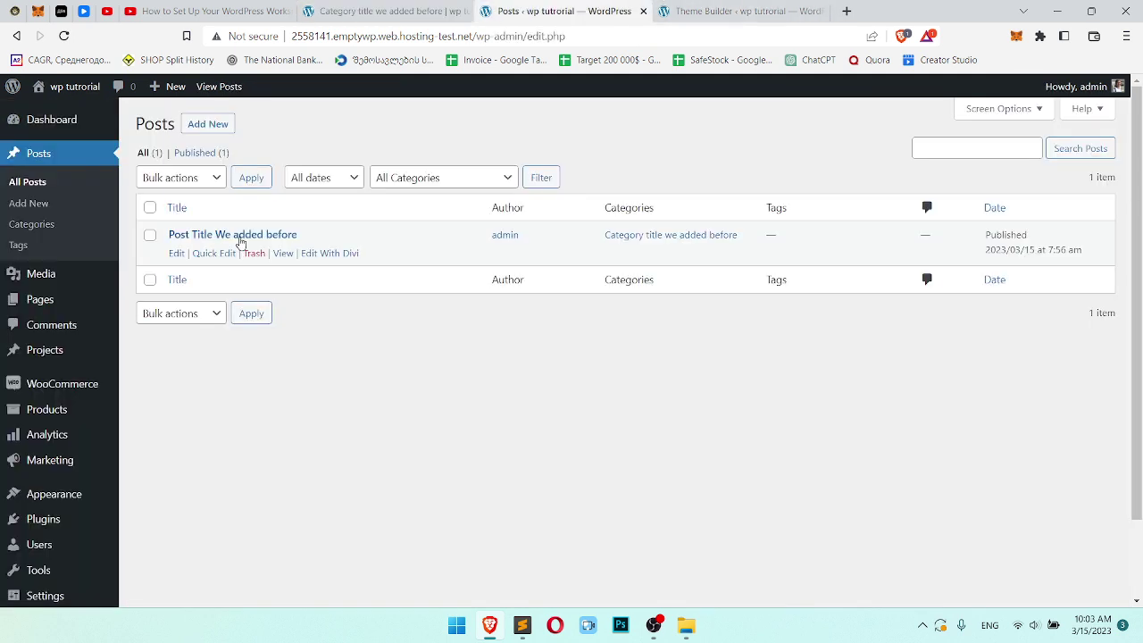
pyautogui.click(52, 226)
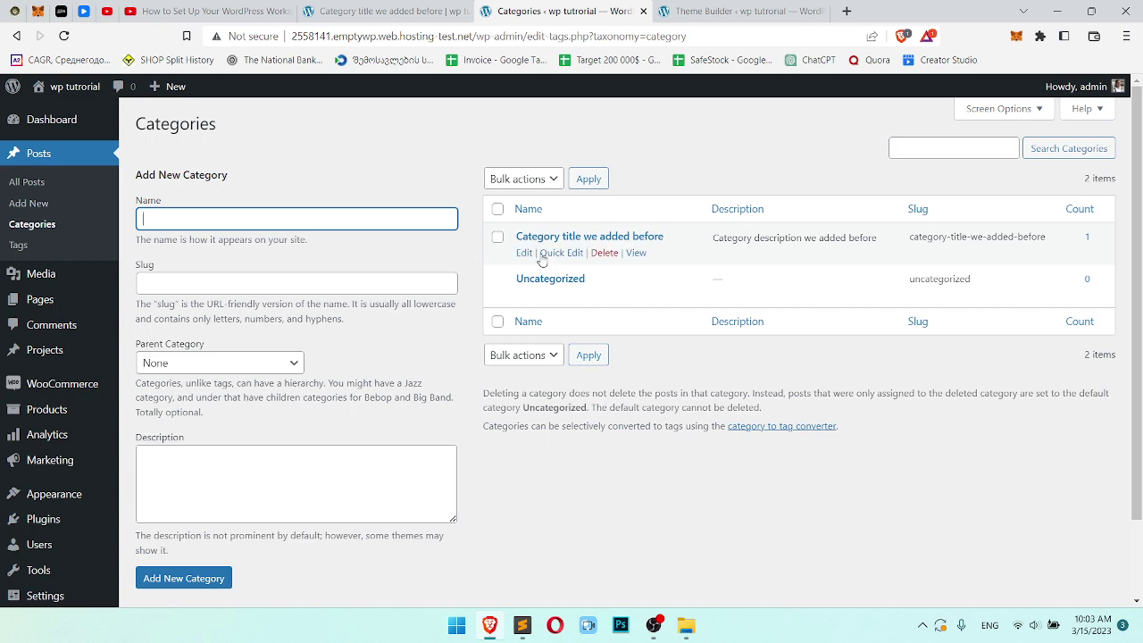
pyautogui.click(524, 253)
pyautogui.scroll(-2, 506, 253)
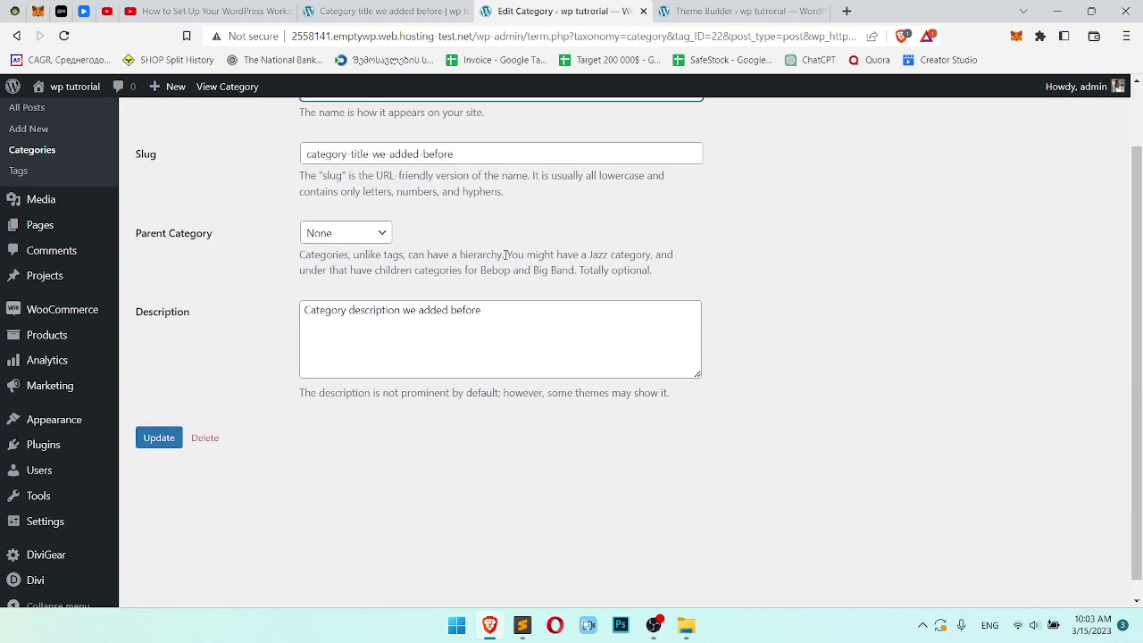
pyautogui.scroll(1, 508, 253)
pyautogui.click(736, 11)
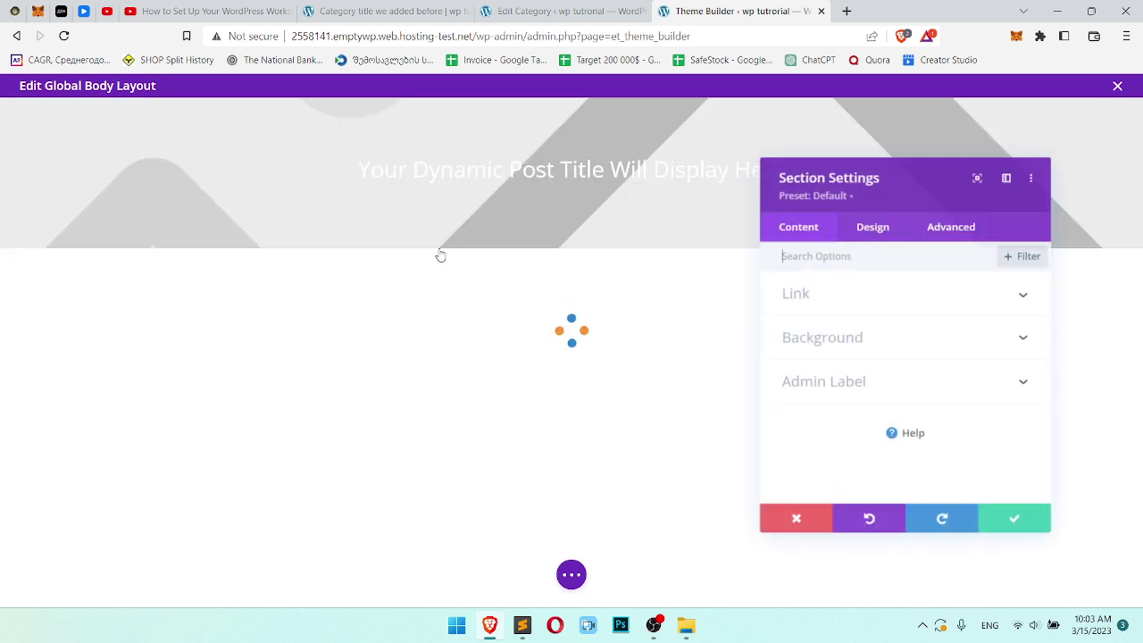
# Replace the hero section's featured-image background with the woman-in-hat photo fashion-22.jpg.
pyautogui.click(817, 336)
pyautogui.click(883, 320)
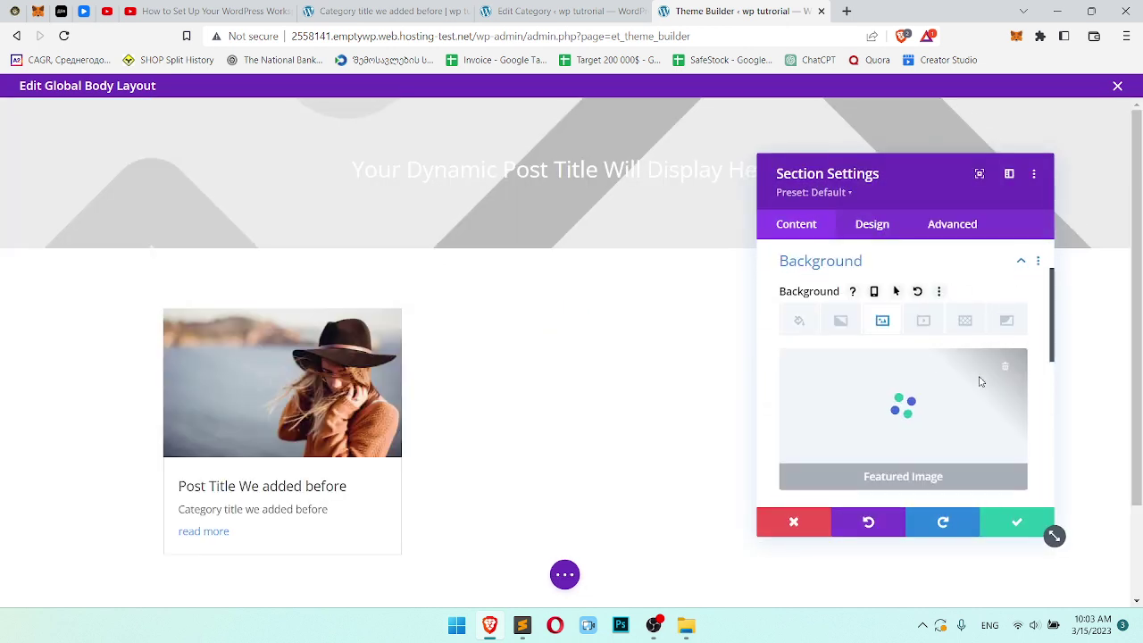
pyautogui.click(1005, 368)
pyautogui.click(875, 430)
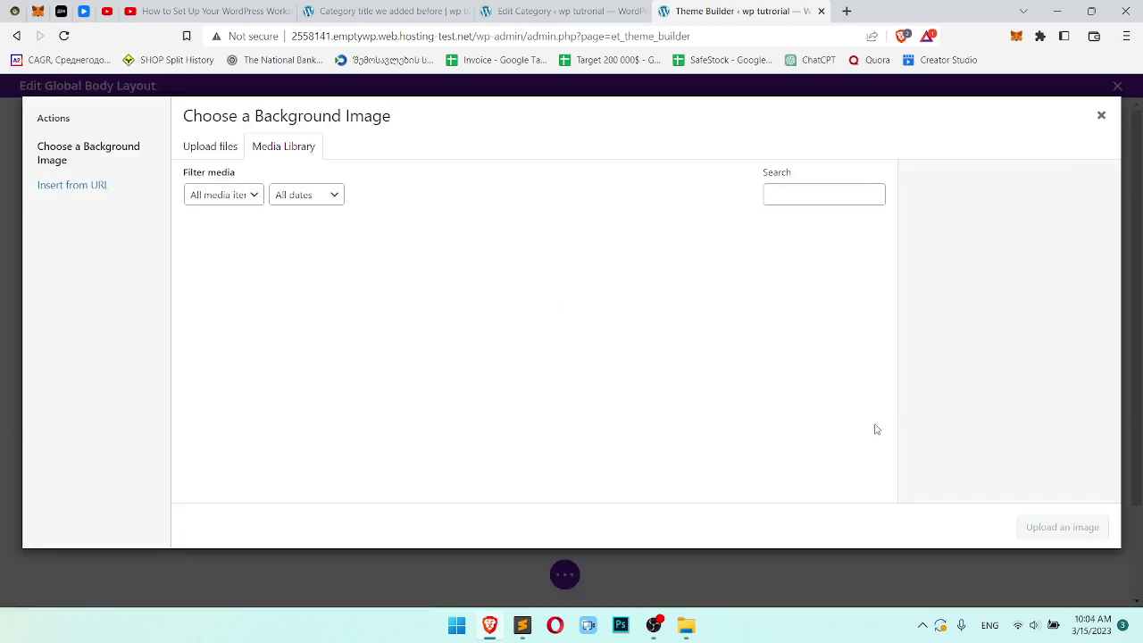
pyautogui.click(351, 264)
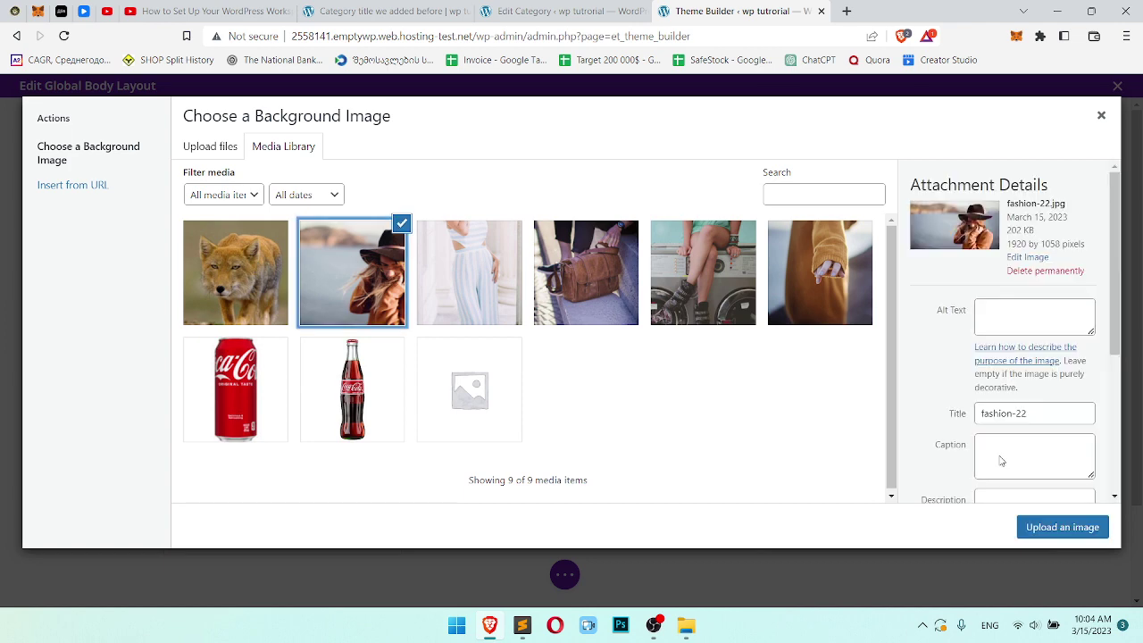
pyautogui.click(1045, 527)
pyautogui.click(793, 521)
pyautogui.click(565, 575)
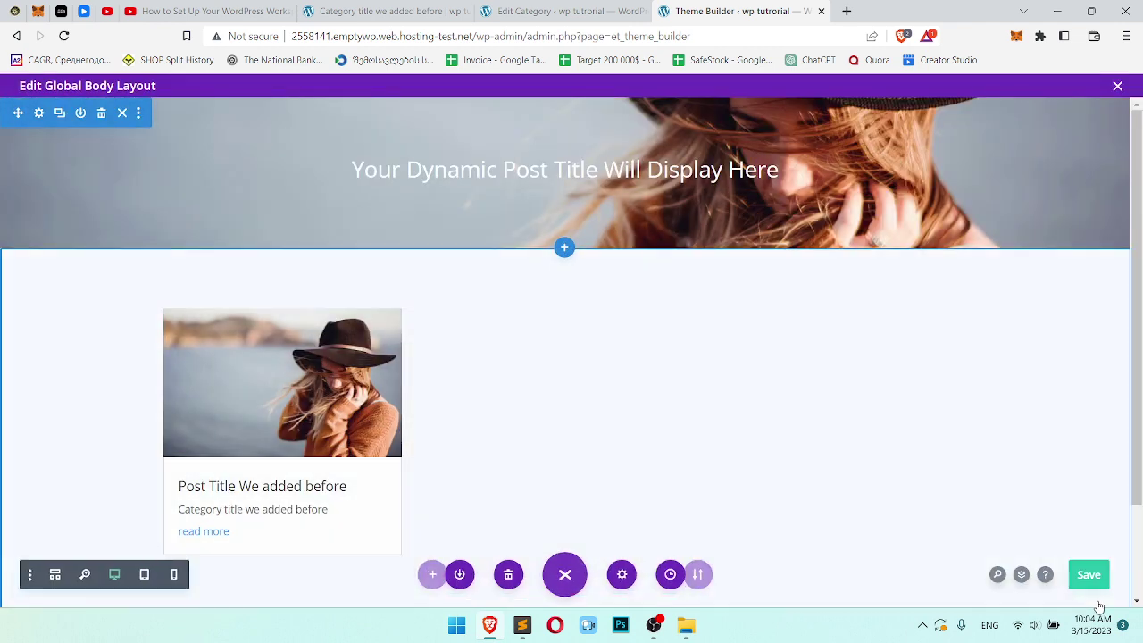
# Reload the category archive and highlight the post card's category line and the hero's category title.
pyautogui.click(384, 11)
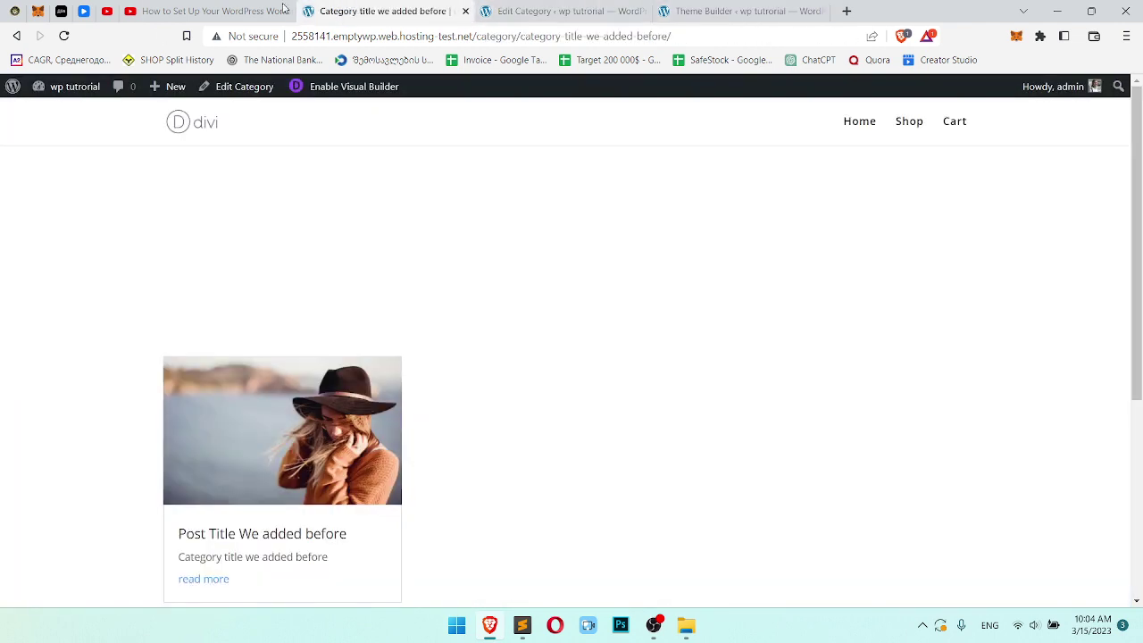
pyautogui.click(64, 36)
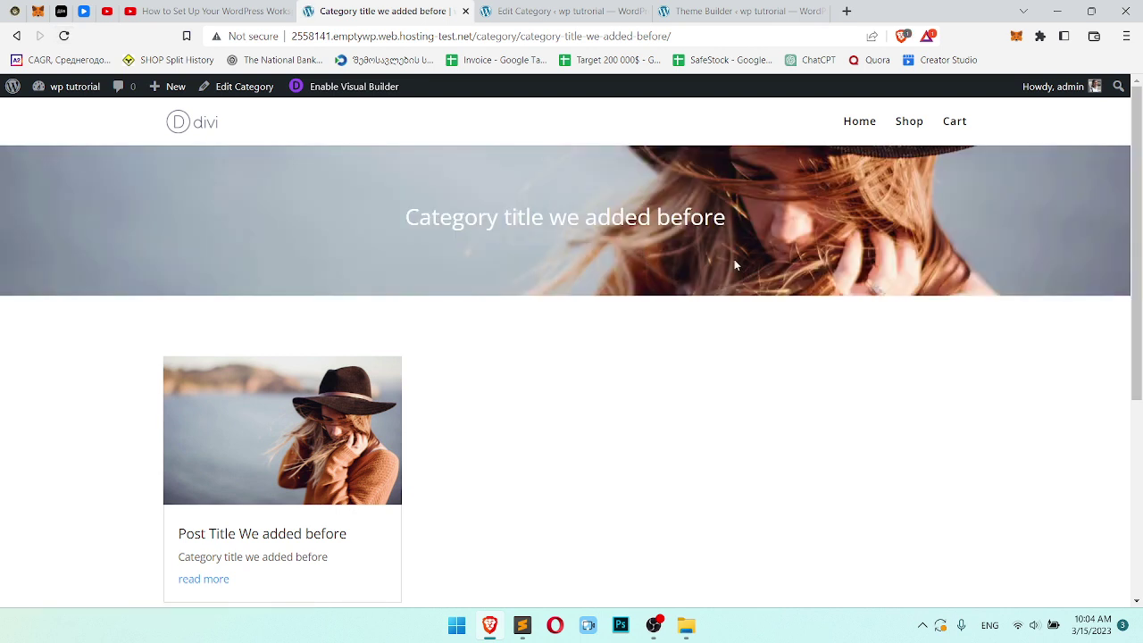
pyautogui.scroll(-1, 730, 261)
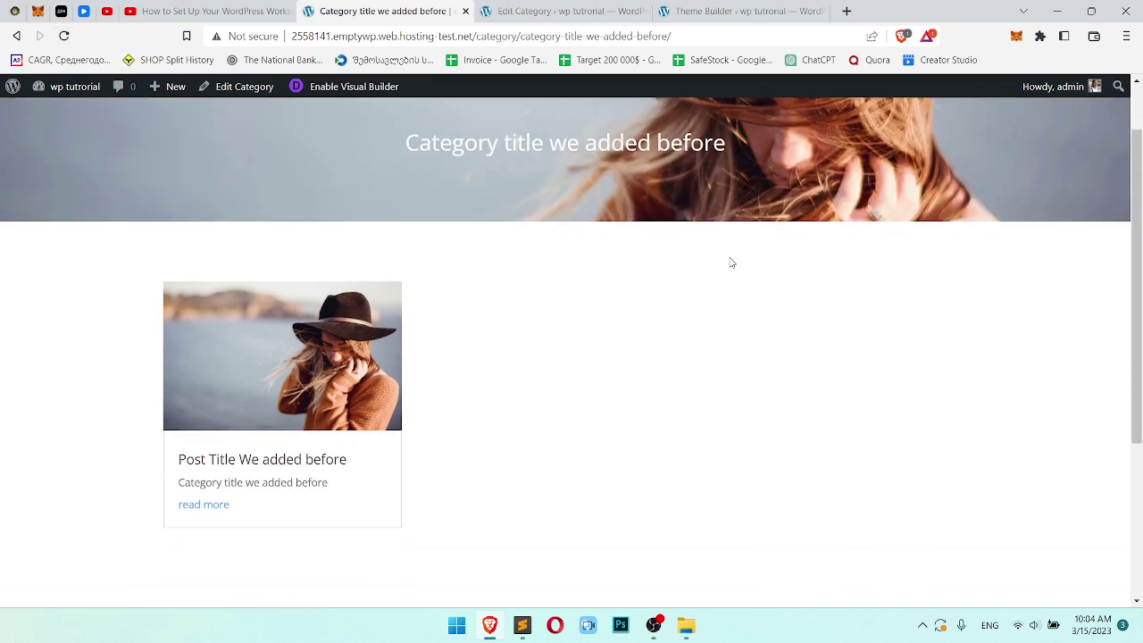
pyautogui.scroll(1, 728, 262)
pyautogui.scroll(-1, 471, 337)
pyautogui.moveTo(327, 485); pyautogui.dragTo(178, 482)
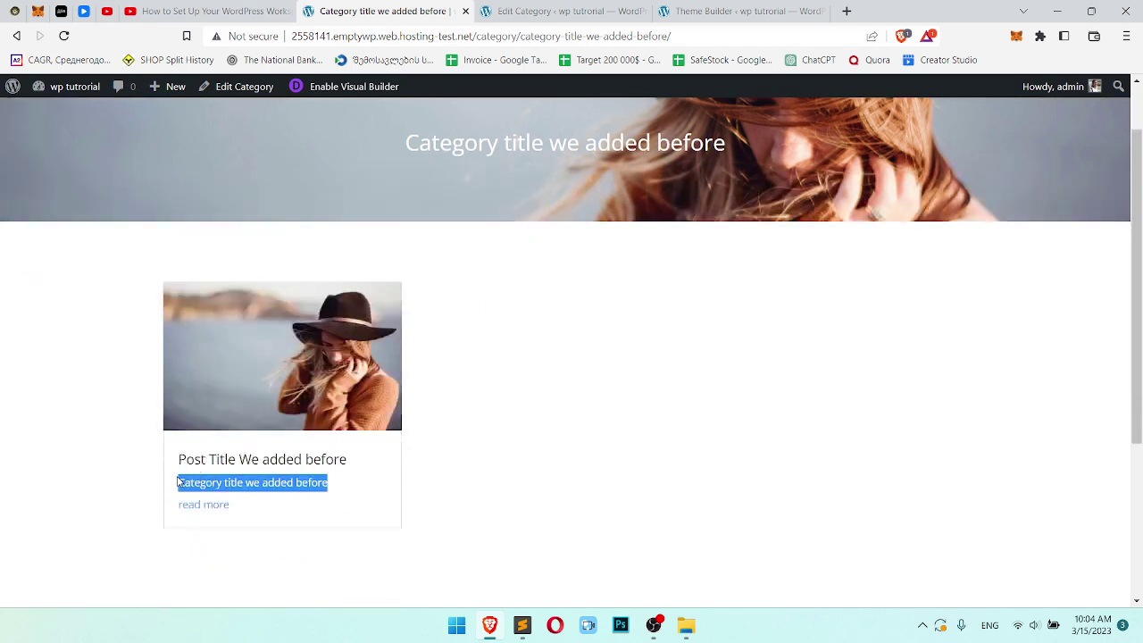
pyautogui.scroll(1, 475, 467)
pyautogui.moveTo(406, 211); pyautogui.dragTo(737, 218)
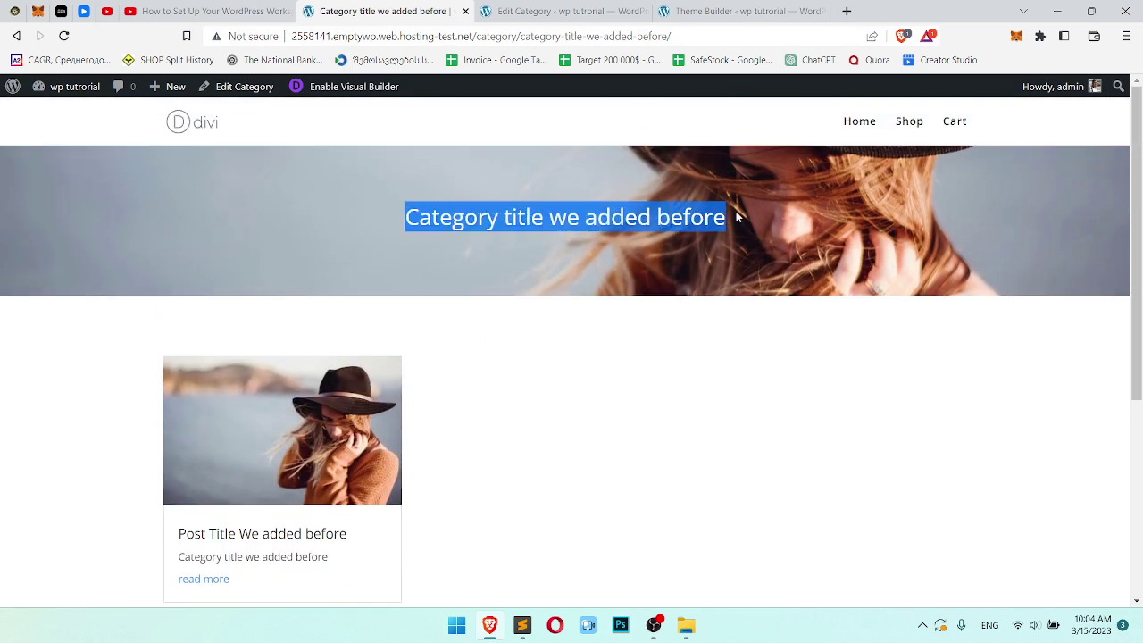
# Start a new post titled 'NEW POST'.
pyautogui.click(749, 11)
pyautogui.click(563, 11)
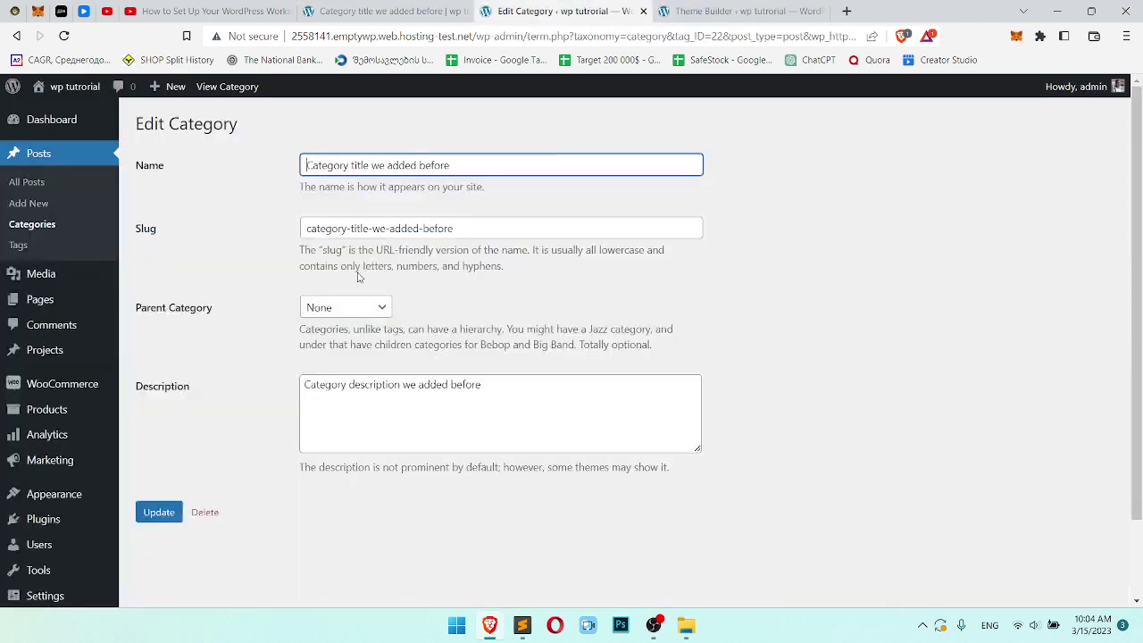
pyautogui.click(28, 204)
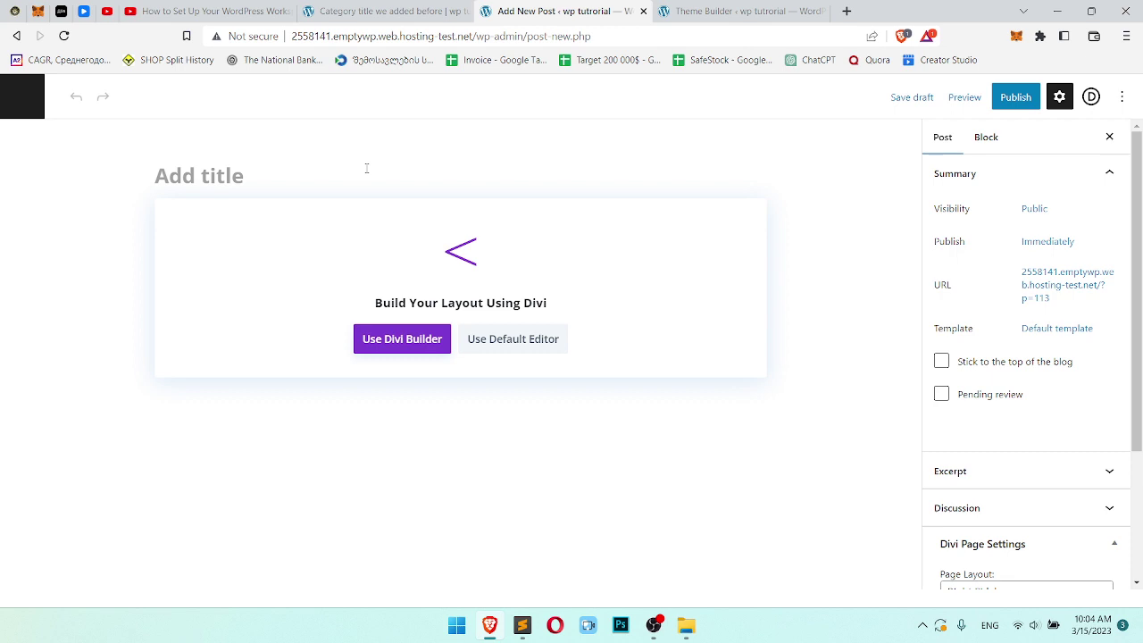
pyautogui.write('NEW CTE')
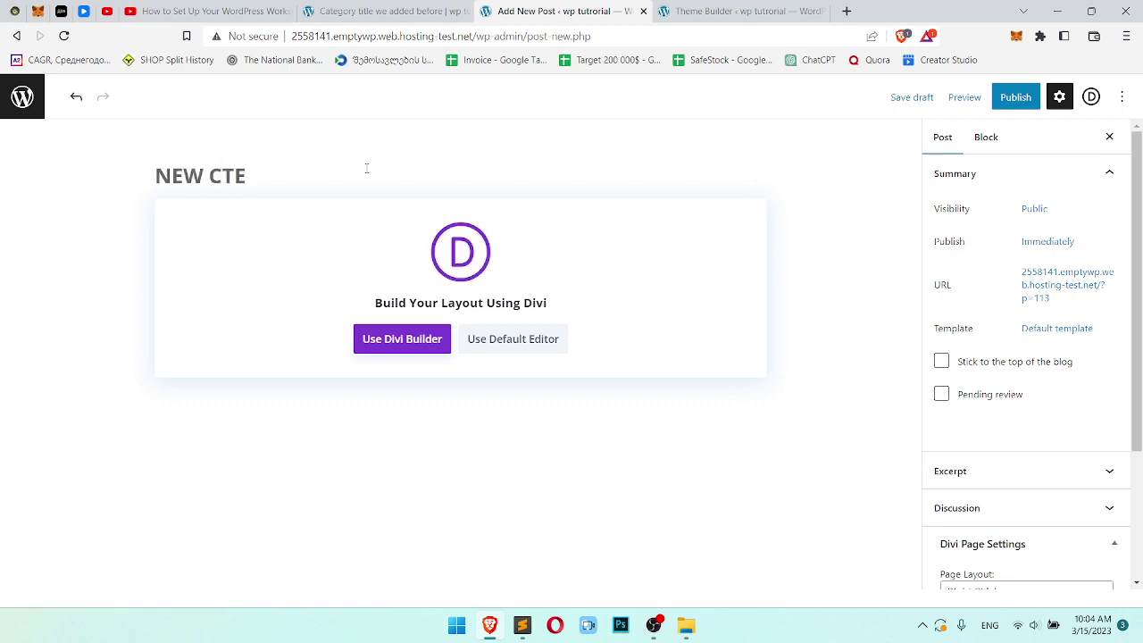
pyautogui.hotkey('ctrl', 'a')
pyautogui.press('BackSpace')
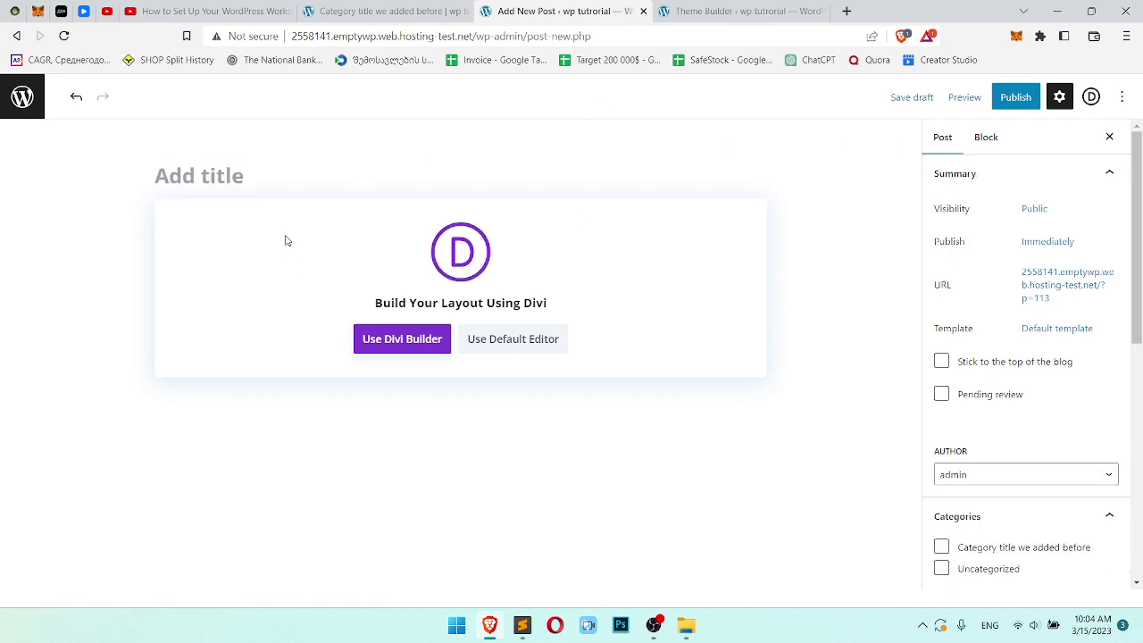
pyautogui.write('NEW POST')
pyautogui.scroll(-3, 1051, 256)
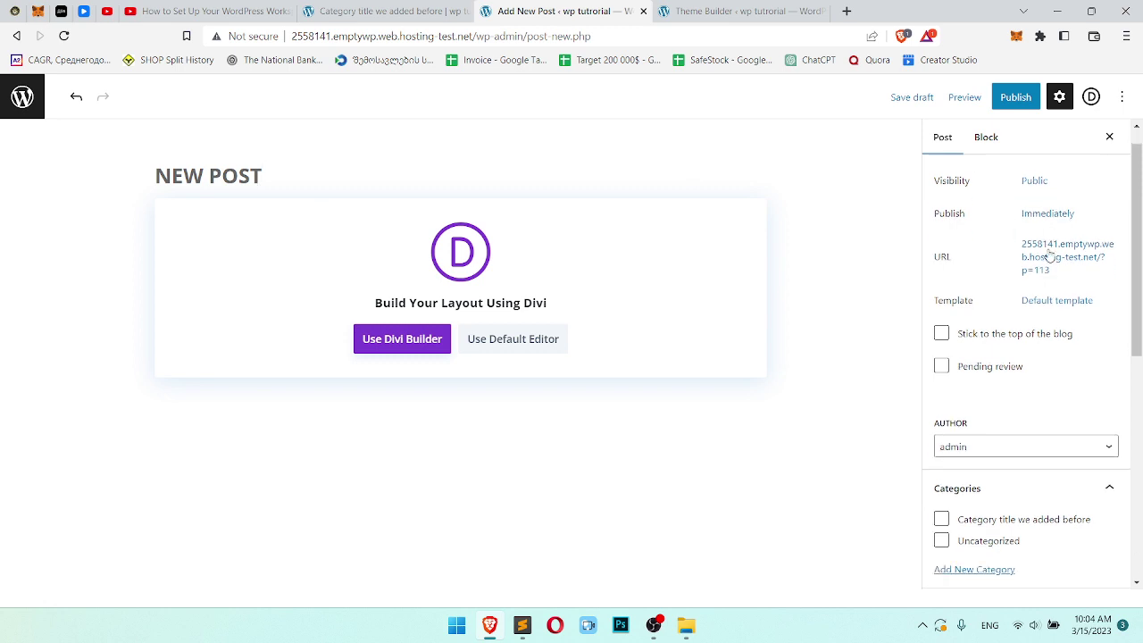
# Set the brown bag photo as the post's featured image.
pyautogui.click(1021, 439)
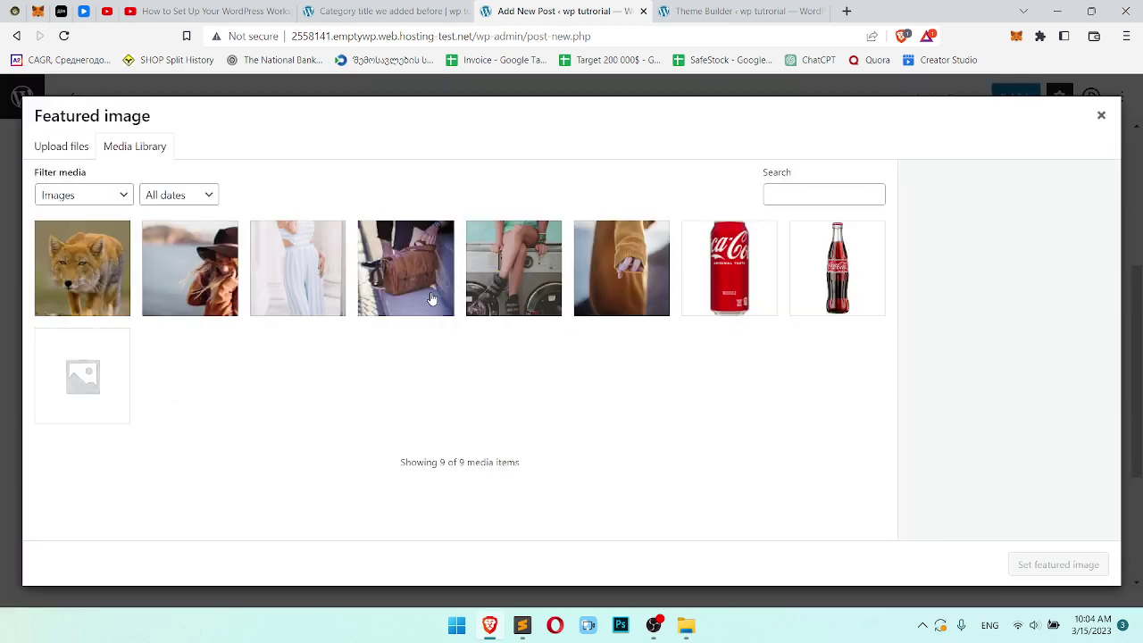
pyautogui.click(432, 297)
pyautogui.click(1059, 565)
# Begin adding a new category to the post from the category panel.
pyautogui.scroll(1, 972, 385)
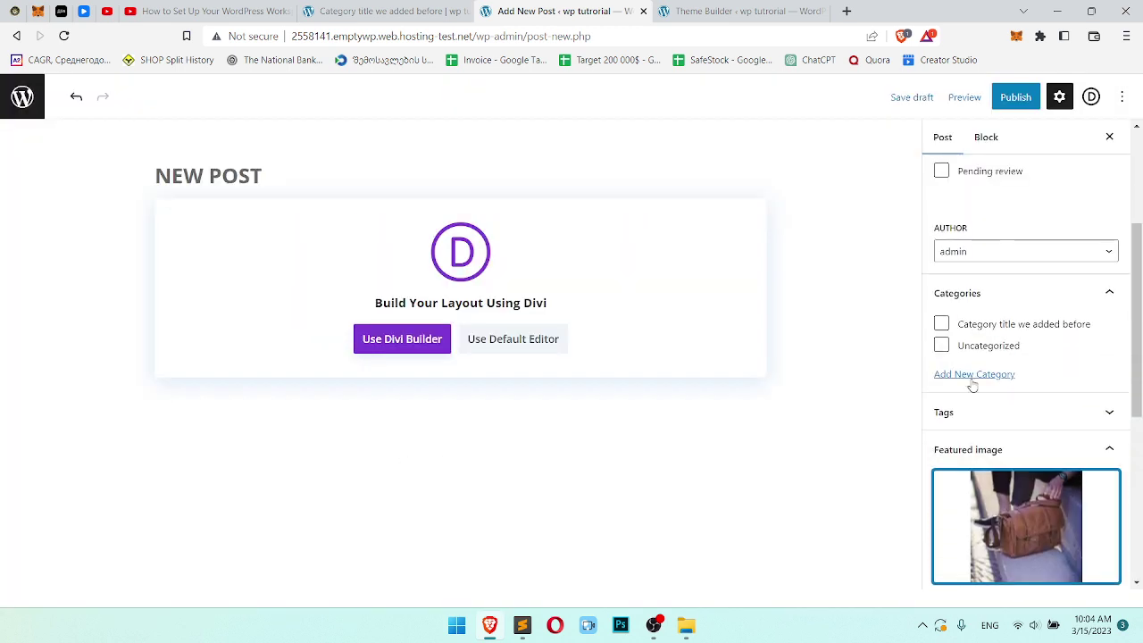
pyautogui.click(972, 375)
pyautogui.click(944, 412)
pyautogui.write('EW CATEGORY')
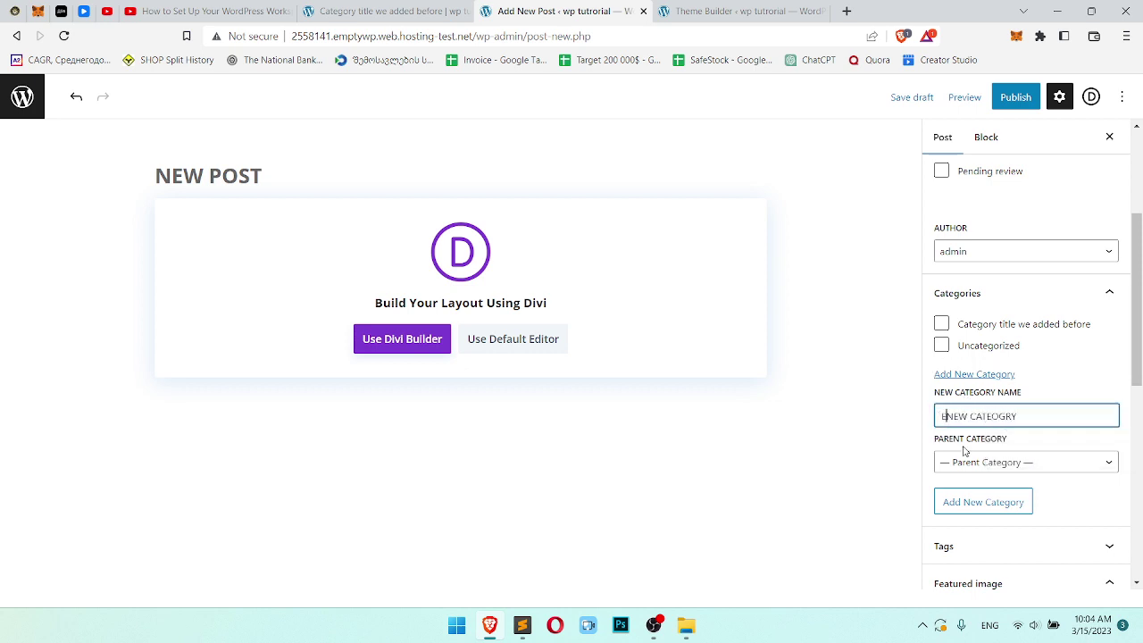
pyautogui.press('BackSpace')
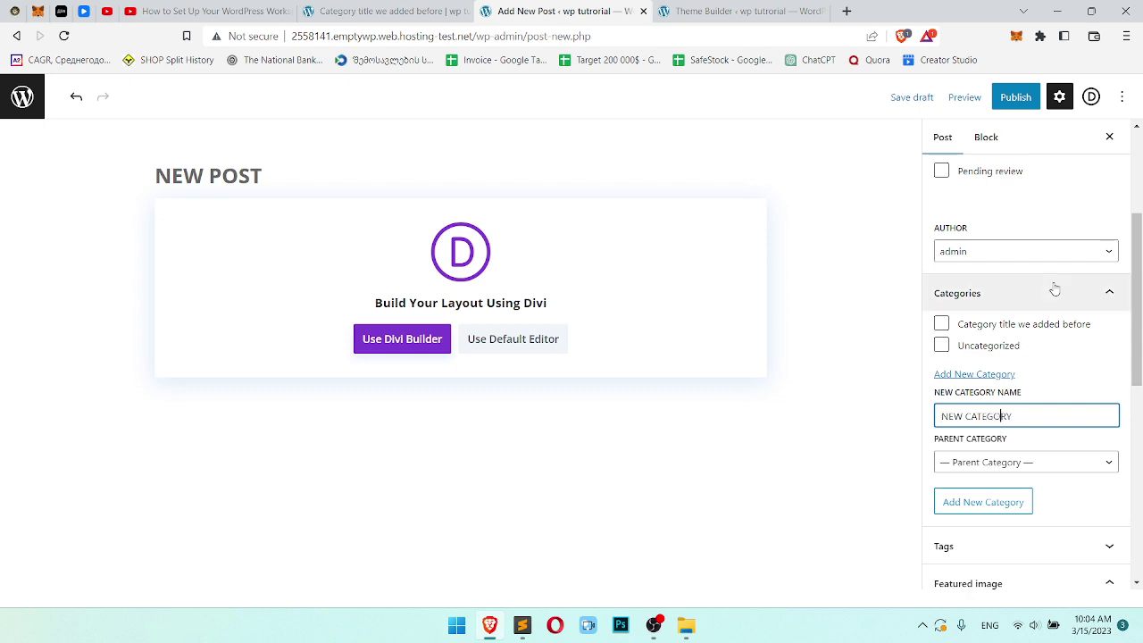
# Publish NEW POST and switch to the category archive page.
pyautogui.click(1015, 96)
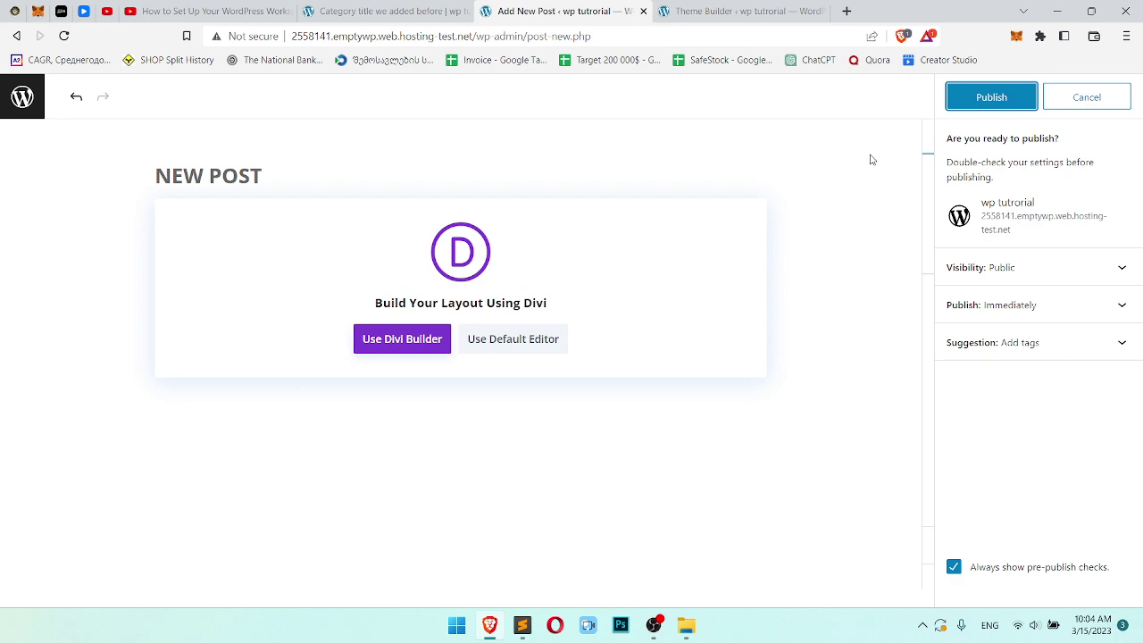
pyautogui.click(980, 100)
pyautogui.click(214, 10)
pyautogui.click(562, 11)
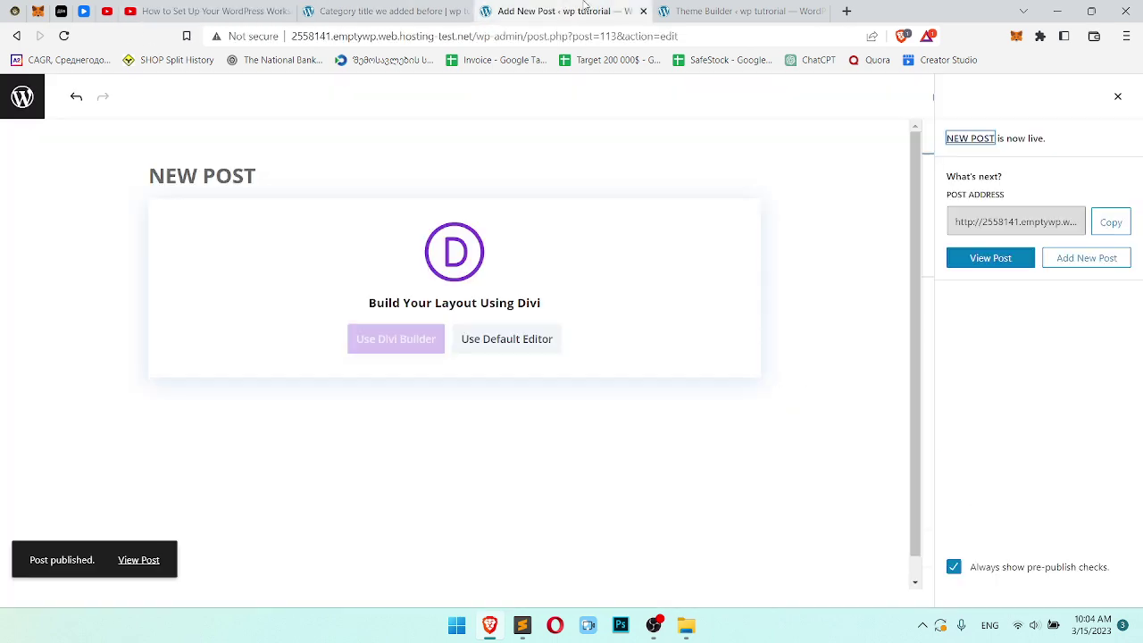
pyautogui.click(389, 10)
# Reload the category archive and close the post-publish summary and settings sidebar.
pyautogui.click(64, 36)
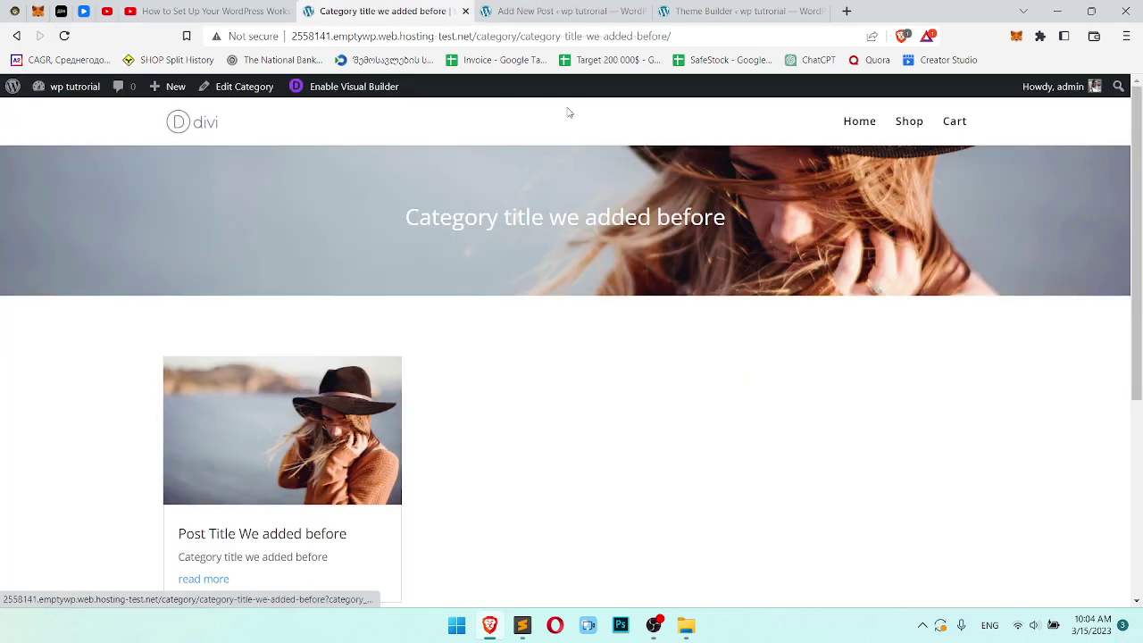
pyautogui.click(562, 11)
pyautogui.click(1117, 96)
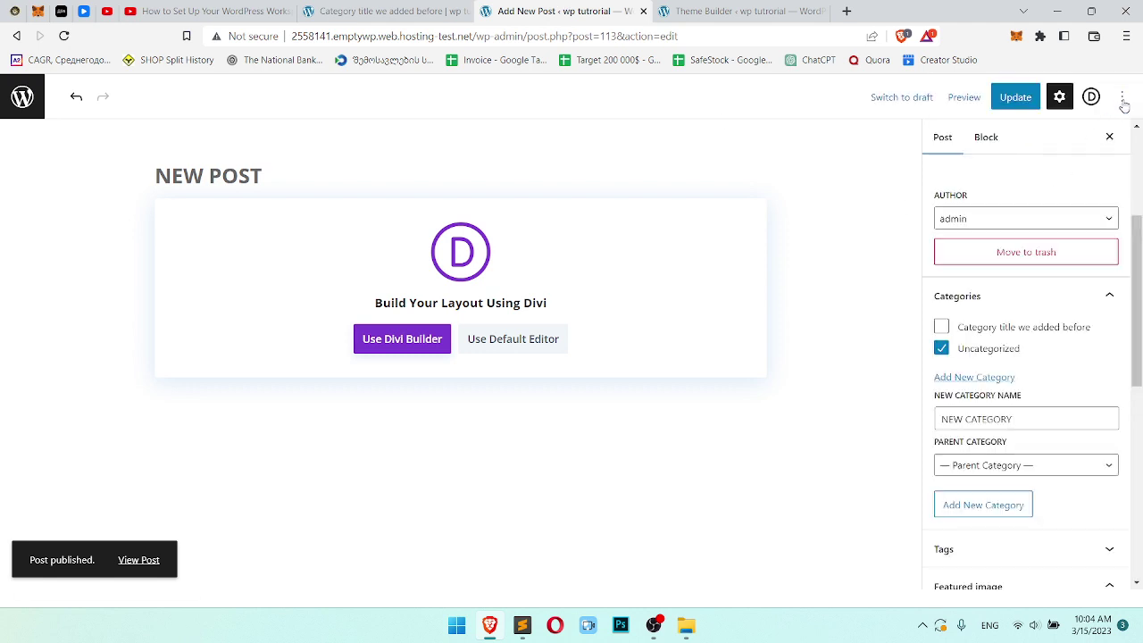
pyautogui.click(1110, 135)
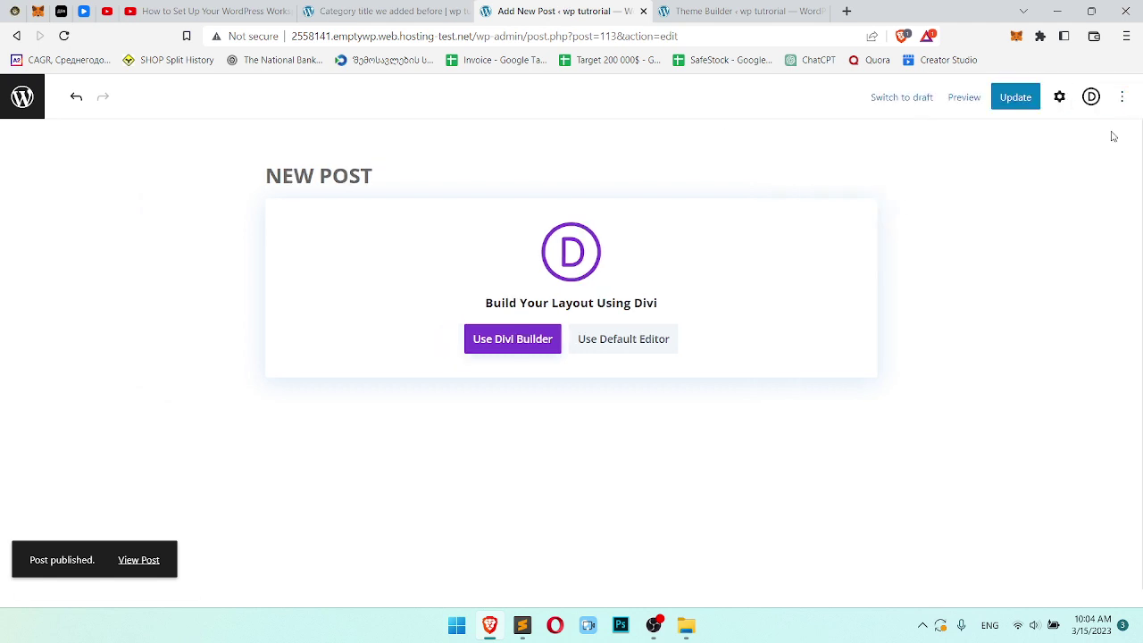
# Open Posts > Categories to check that NEW POST is filed under Uncategorized.
pyautogui.click(18, 99)
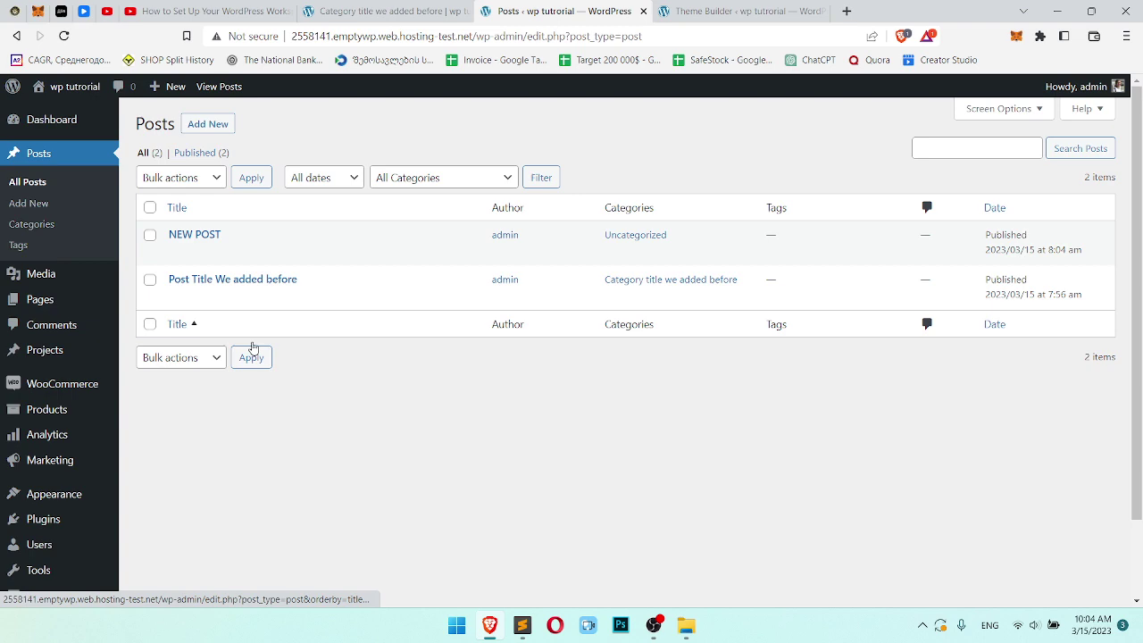
pyautogui.click(37, 224)
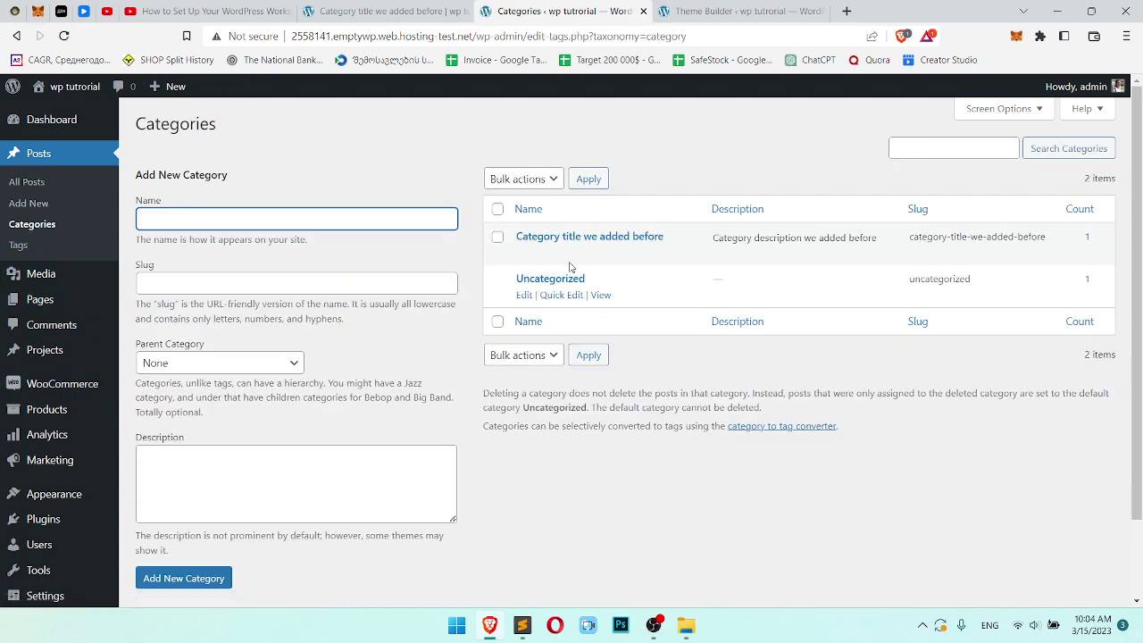
pyautogui.click(635, 253)
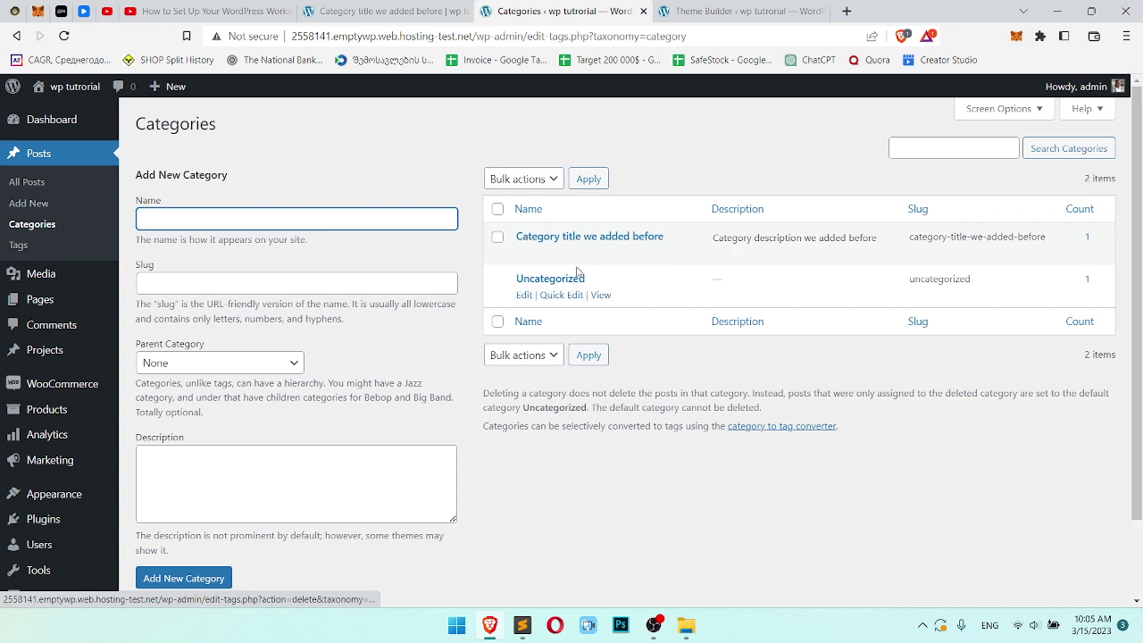
pyautogui.click(27, 183)
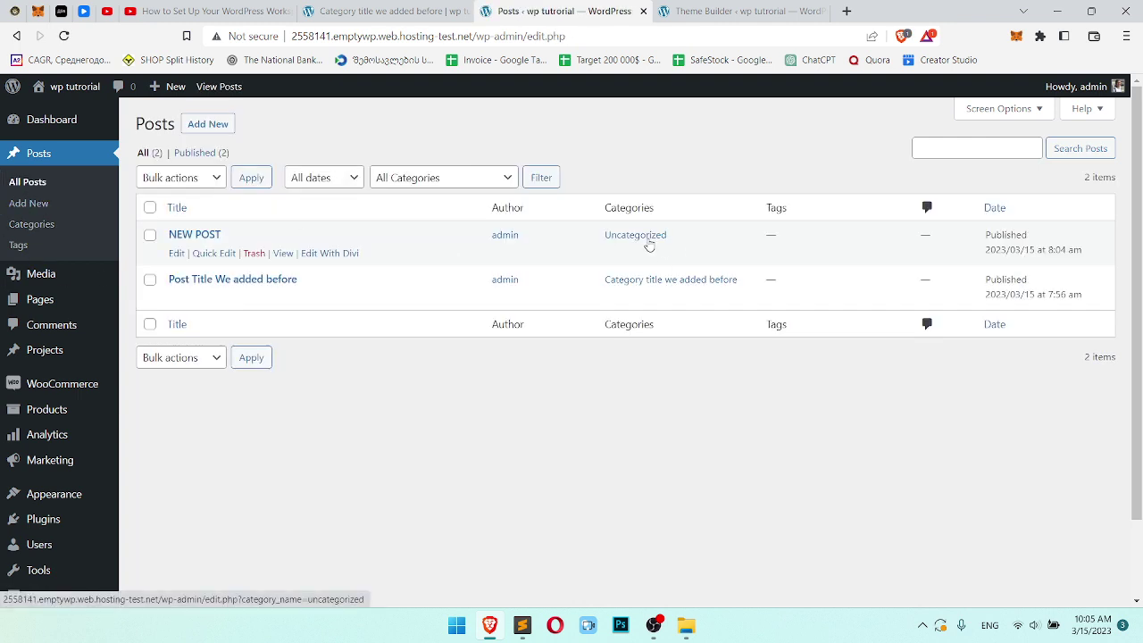
pyautogui.click(25, 224)
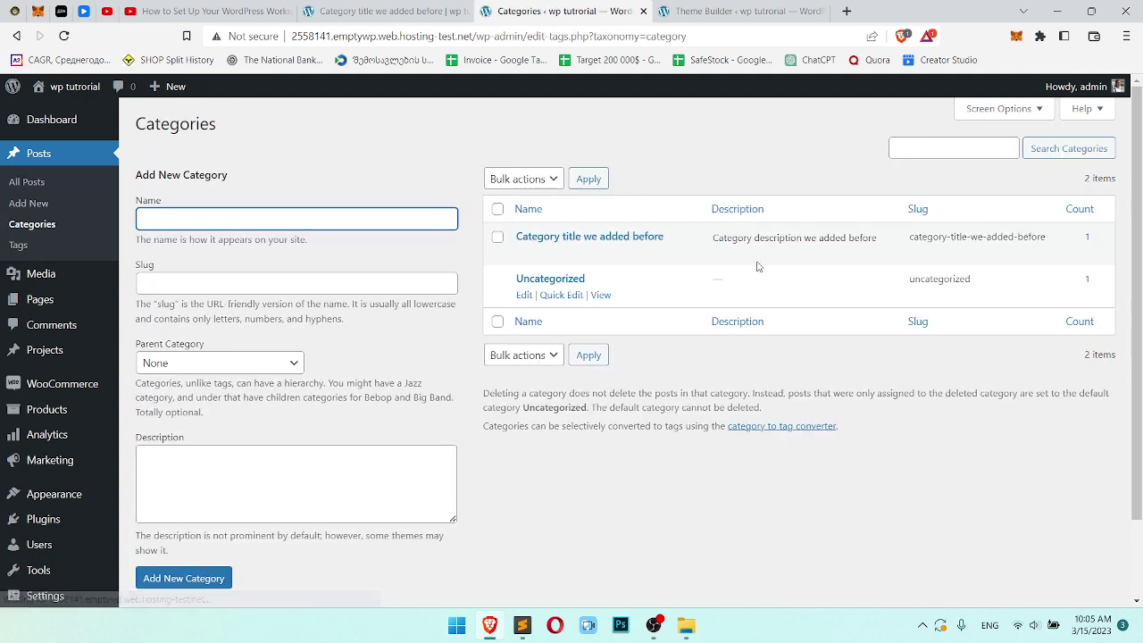
# Rename the Uncategorized category to 'THE NEW CATEGORY TITLE' and save it.
pyautogui.click(524, 295)
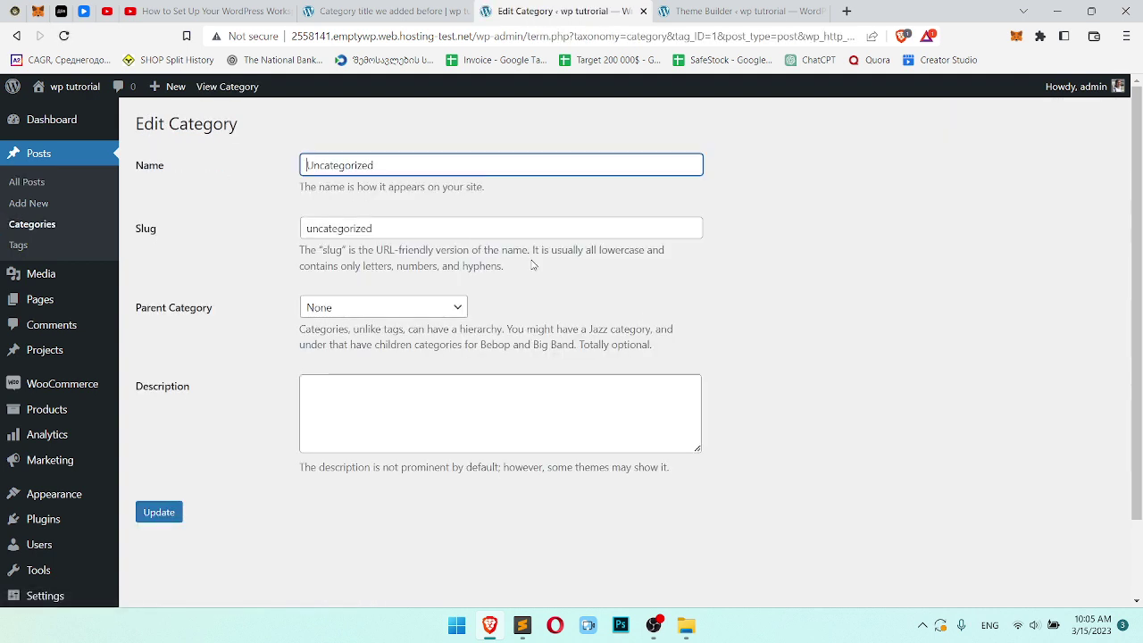
pyautogui.doubleClick(450, 170)
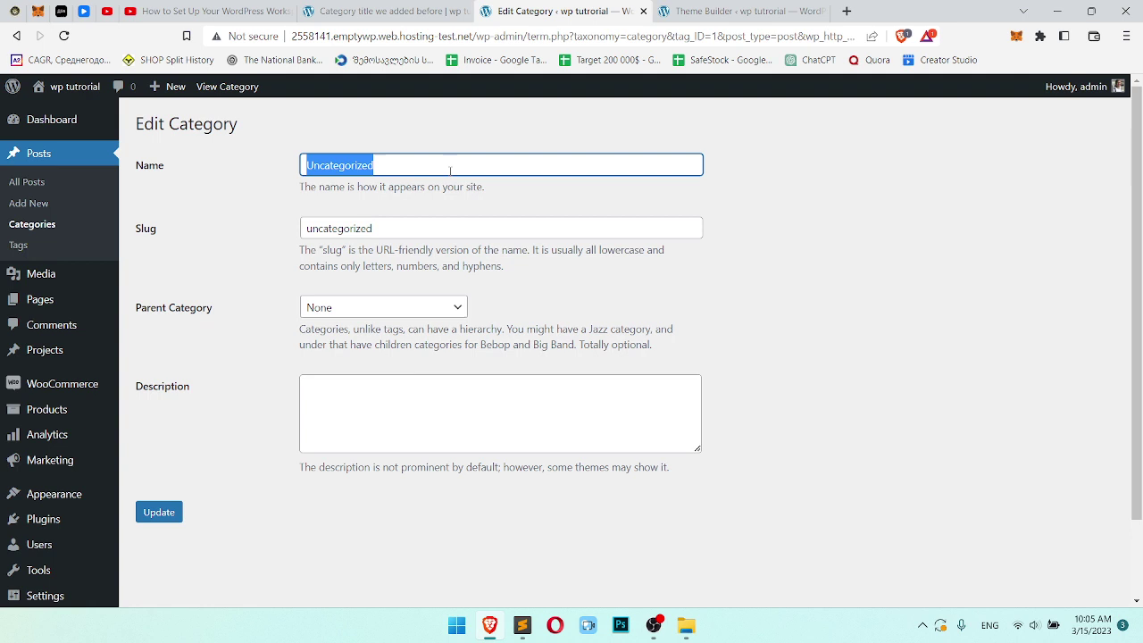
pyautogui.press('BackSpace')
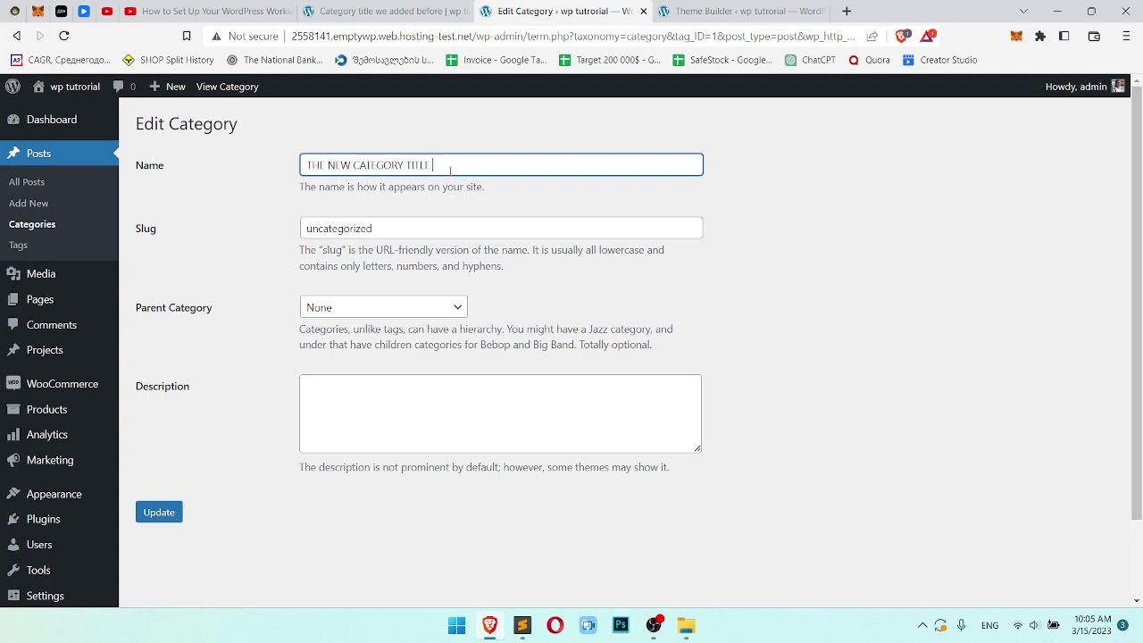
pyautogui.click(159, 512)
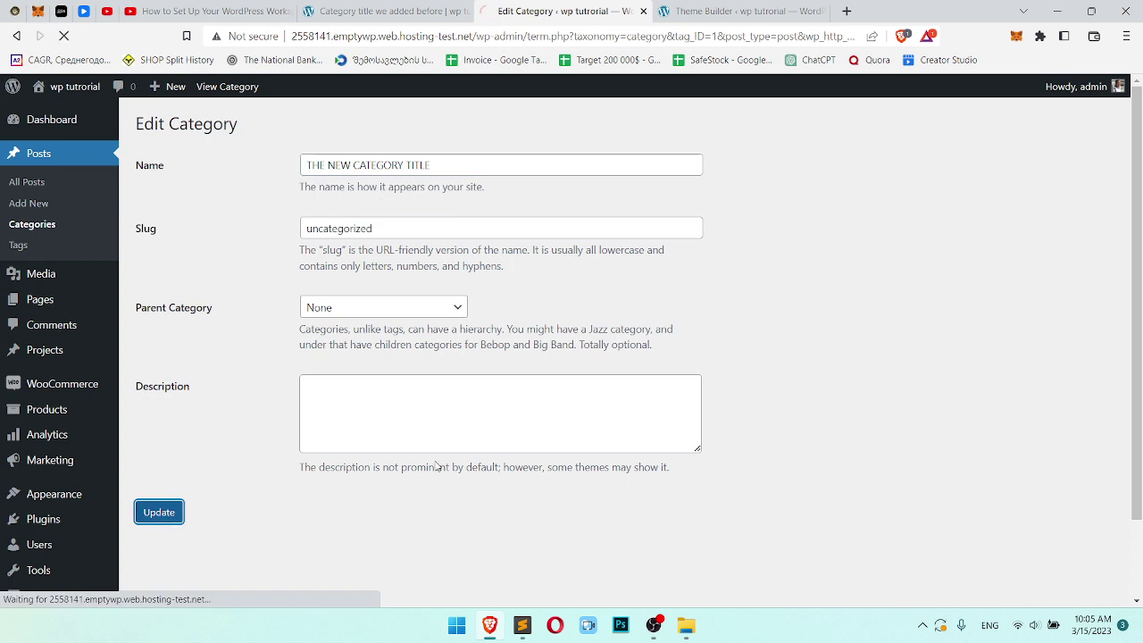
pyautogui.click(207, 179)
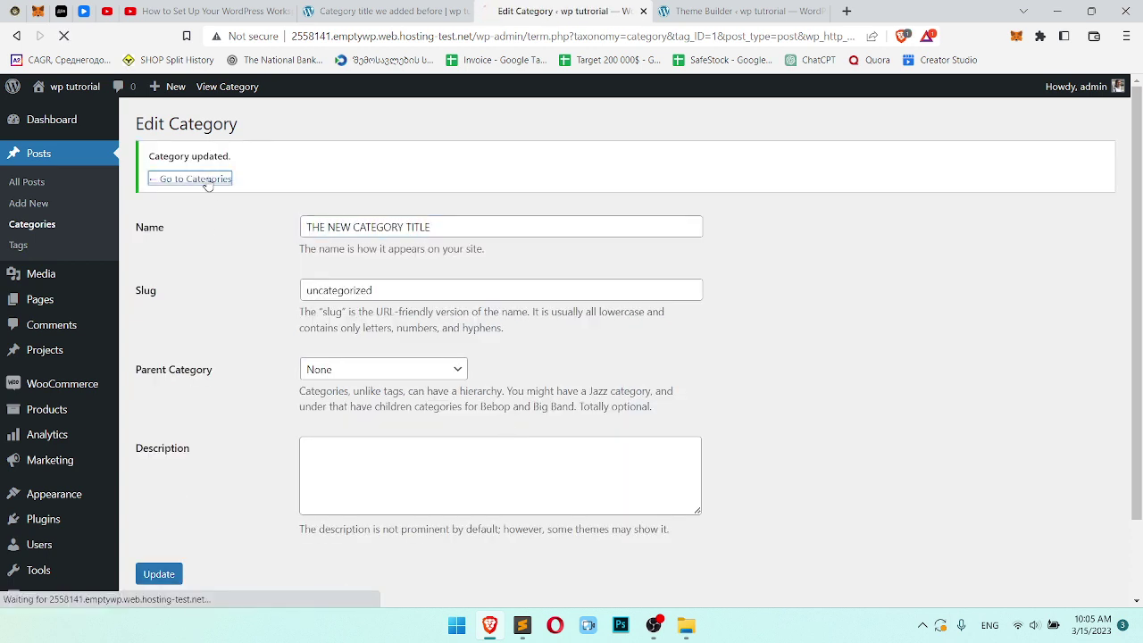
# Open each category's archive page in new tabs and close the stray 404 tab.
pyautogui.middleClick(600, 296)
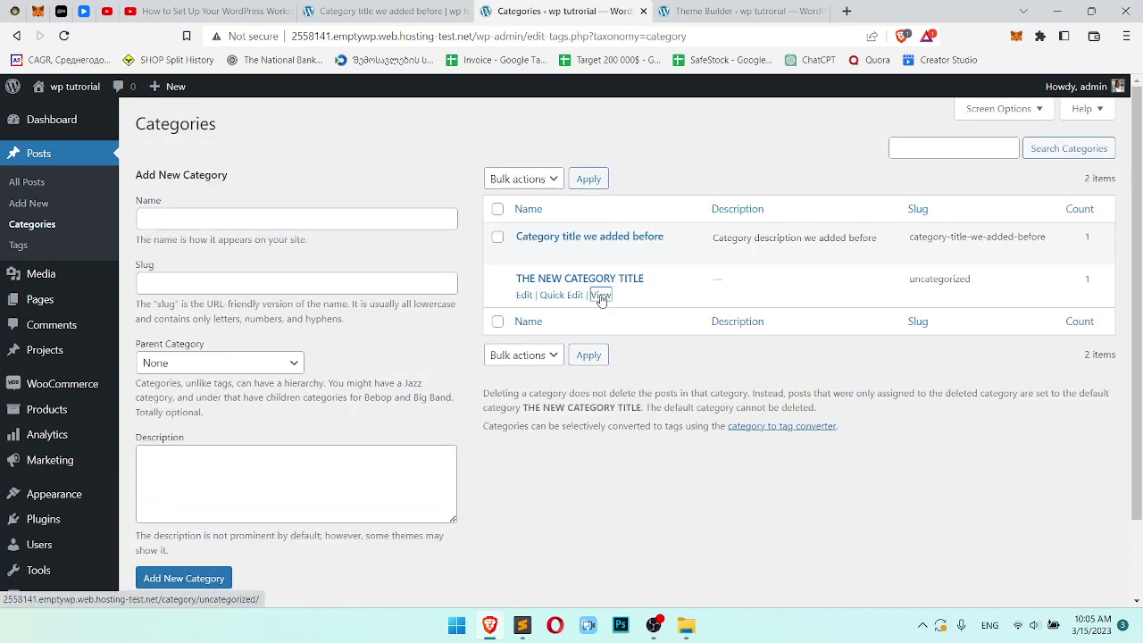
pyautogui.middleClick(611, 252)
pyautogui.middleClick(634, 255)
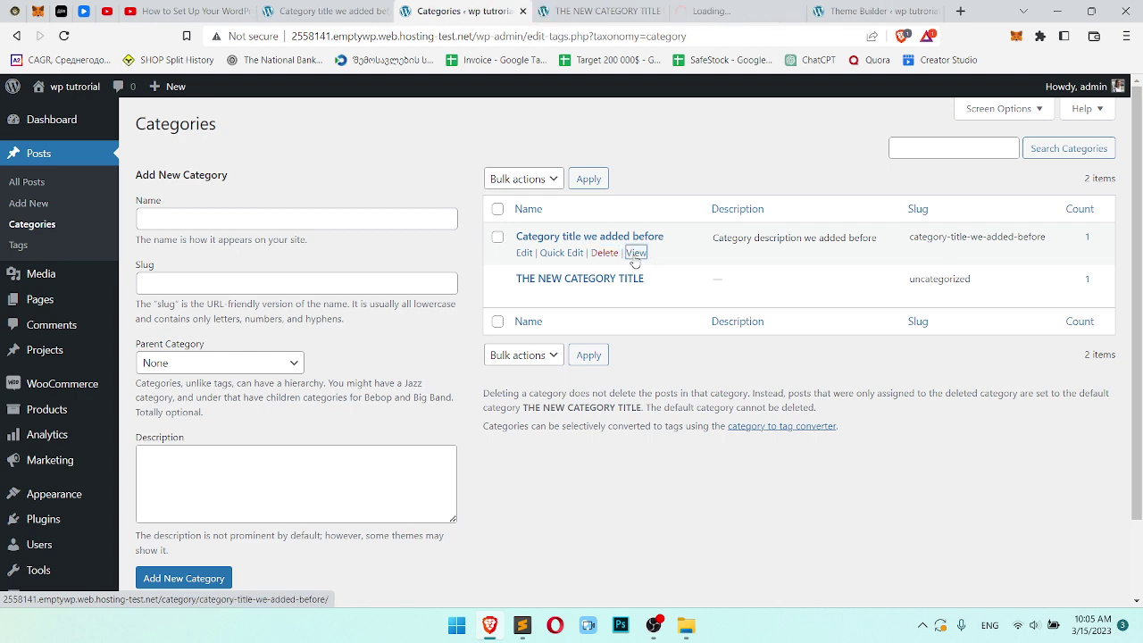
pyautogui.click(683, 11)
pyautogui.click(702, 11)
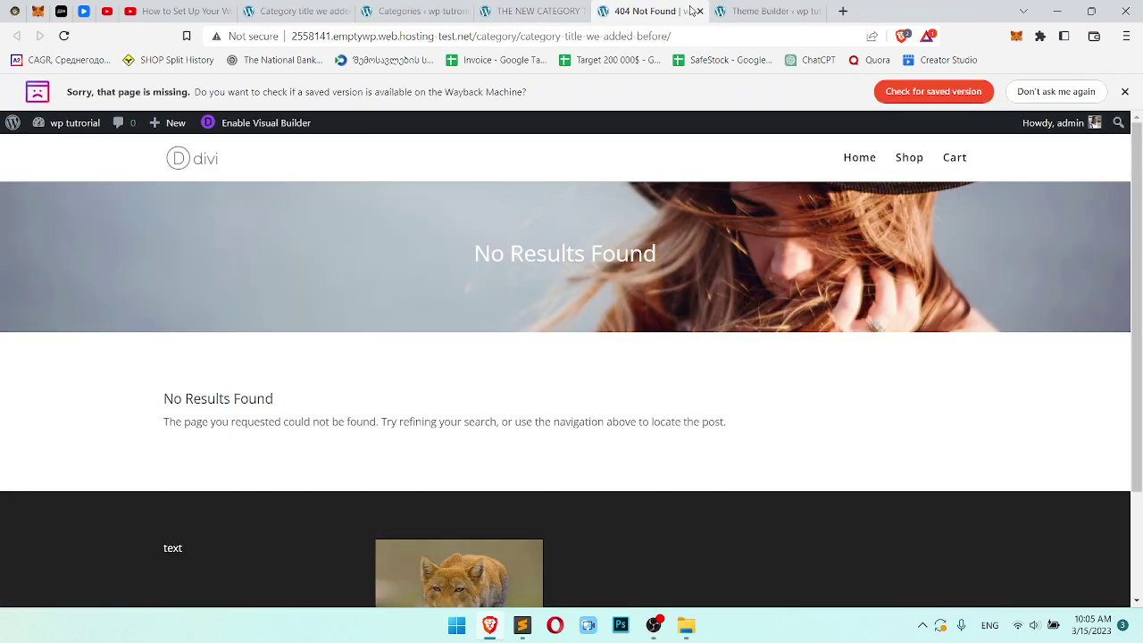
pyautogui.click(701, 11)
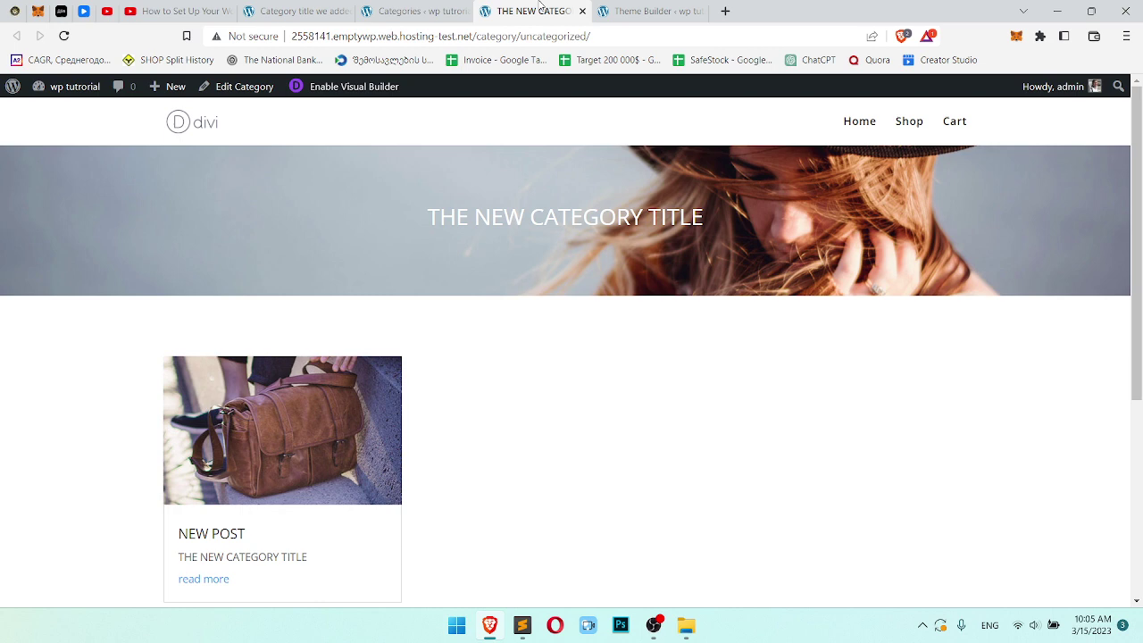
# Compare the archive headings 'THE NEW CATEGORY TITLE' and 'Category title we added before'.
pyautogui.moveTo(706, 223); pyautogui.dragTo(431, 229)
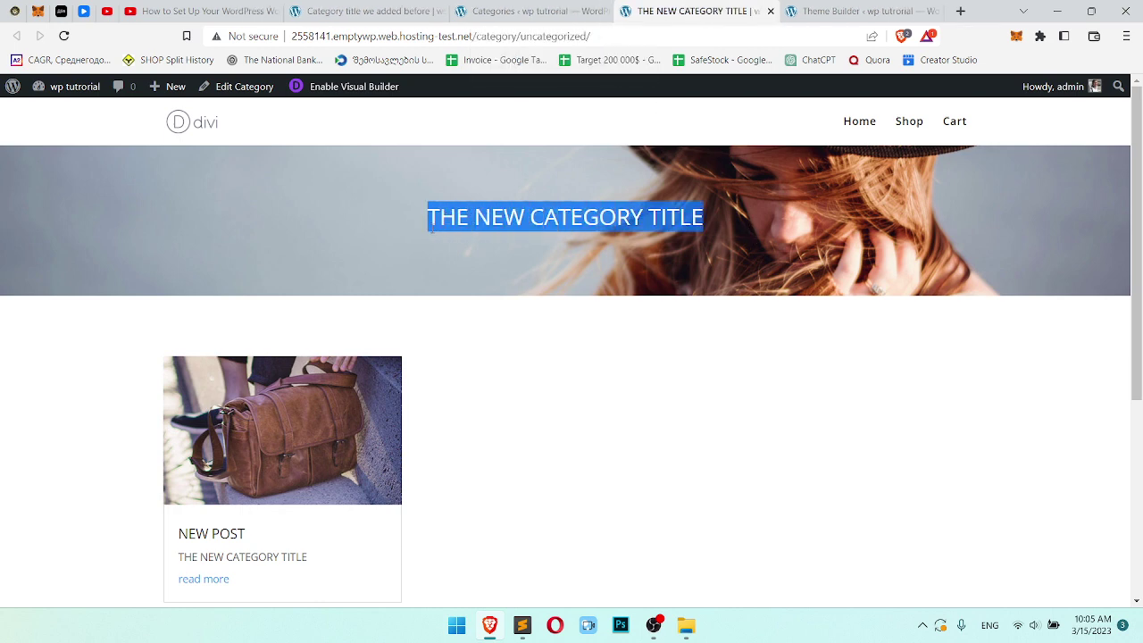
pyautogui.click(515, 9)
pyautogui.moveTo(427, 5); pyautogui.dragTo(535, 9)
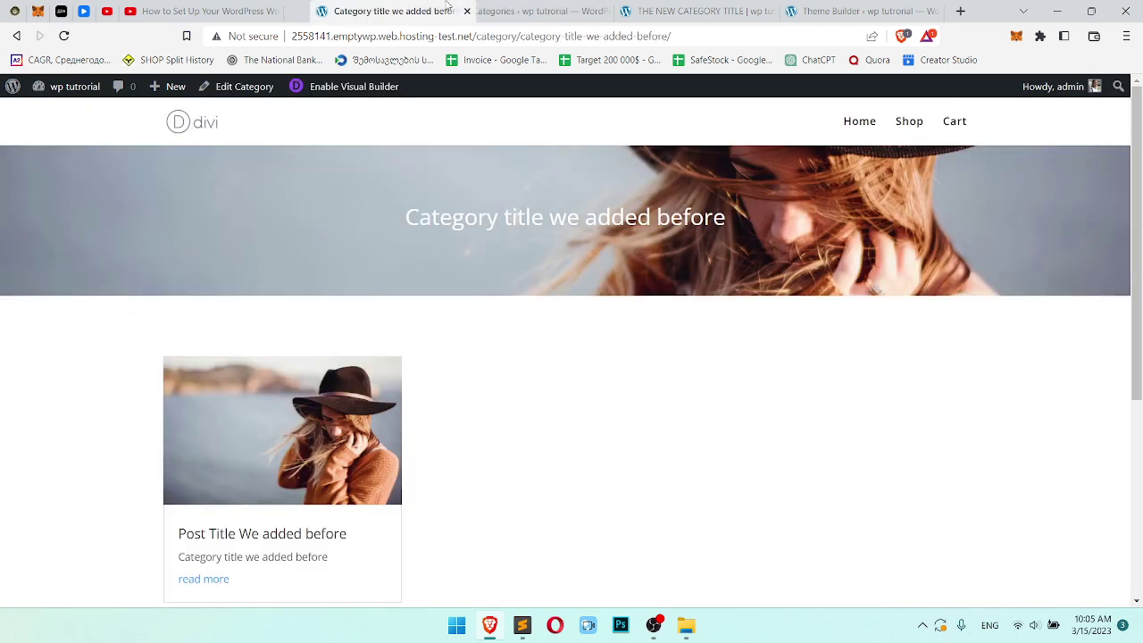
pyautogui.moveTo(440, 219); pyautogui.dragTo(713, 209)
pyautogui.click(741, 214)
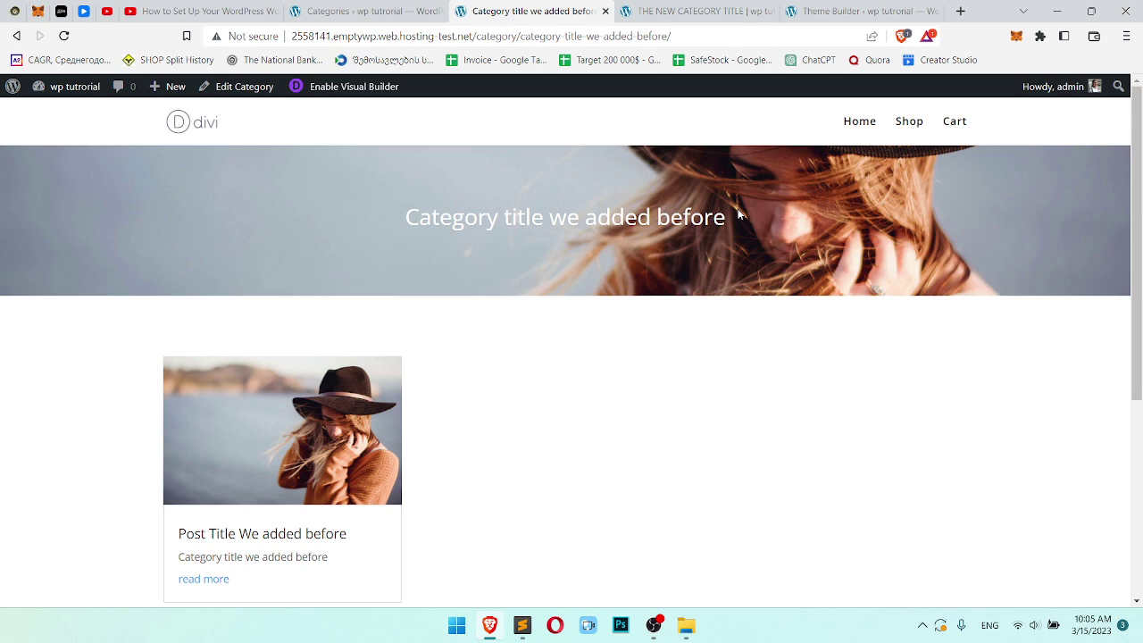
# Close the archive tabs and go to Divi > Theme Builder, with Posts in a background tab.
pyautogui.click(605, 11)
pyautogui.click(605, 12)
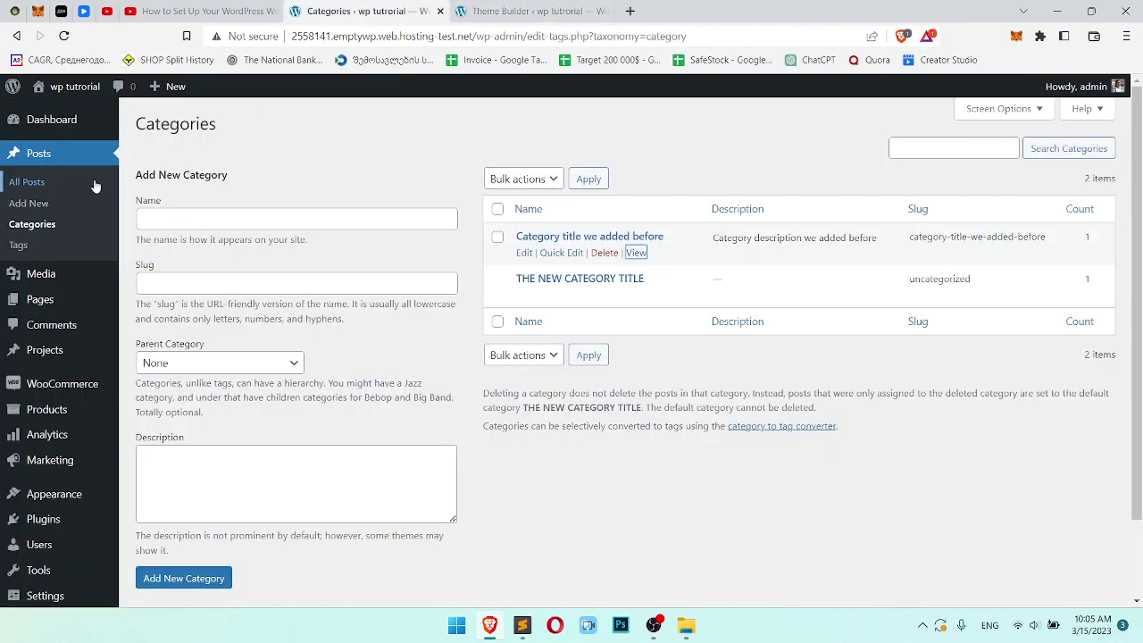
pyautogui.click(50, 120)
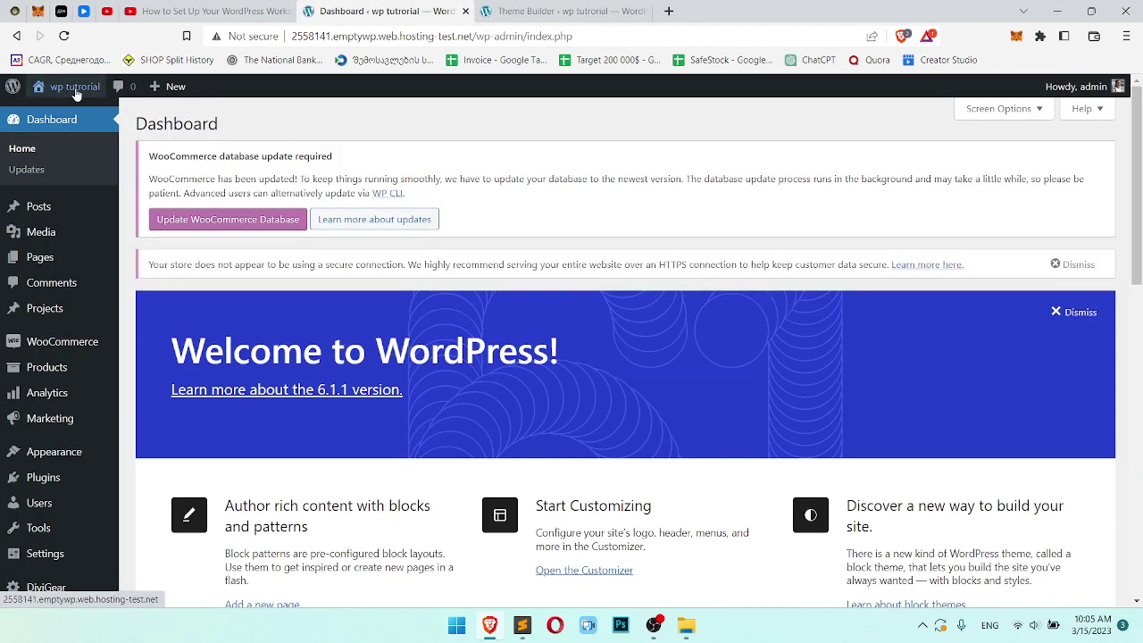
pyautogui.scroll(-1, 147, 289)
pyautogui.click(68, 561)
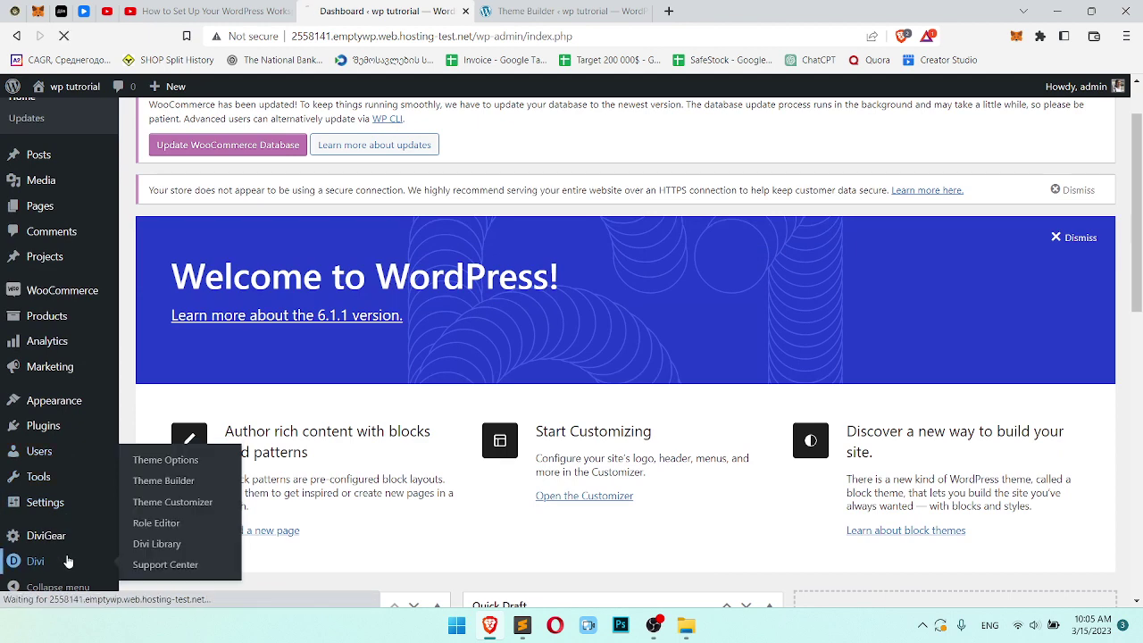
pyautogui.scroll(-1, 70, 550)
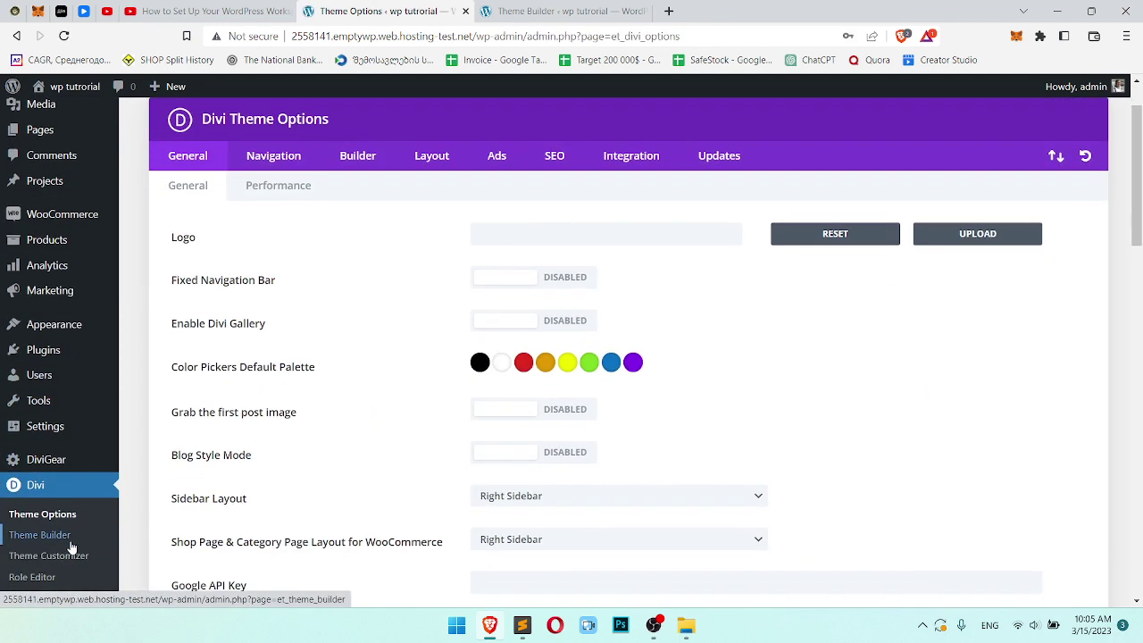
pyautogui.click(66, 536)
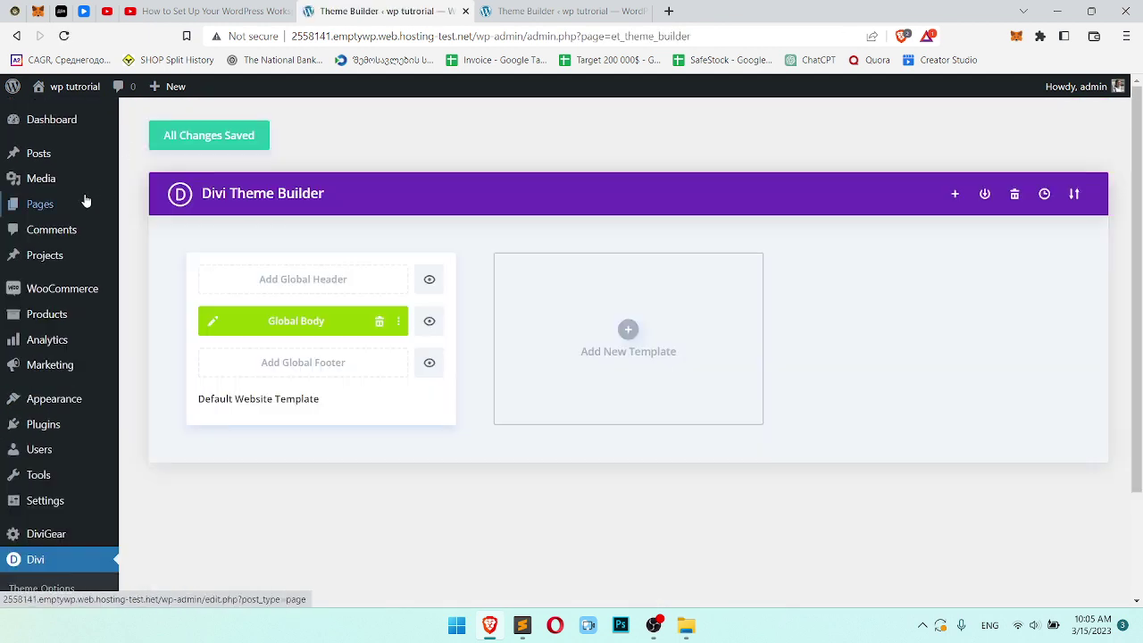
pyautogui.middleClick(142, 219)
# Build a new template from scratch assigned to All Posts.
pyautogui.click(629, 335)
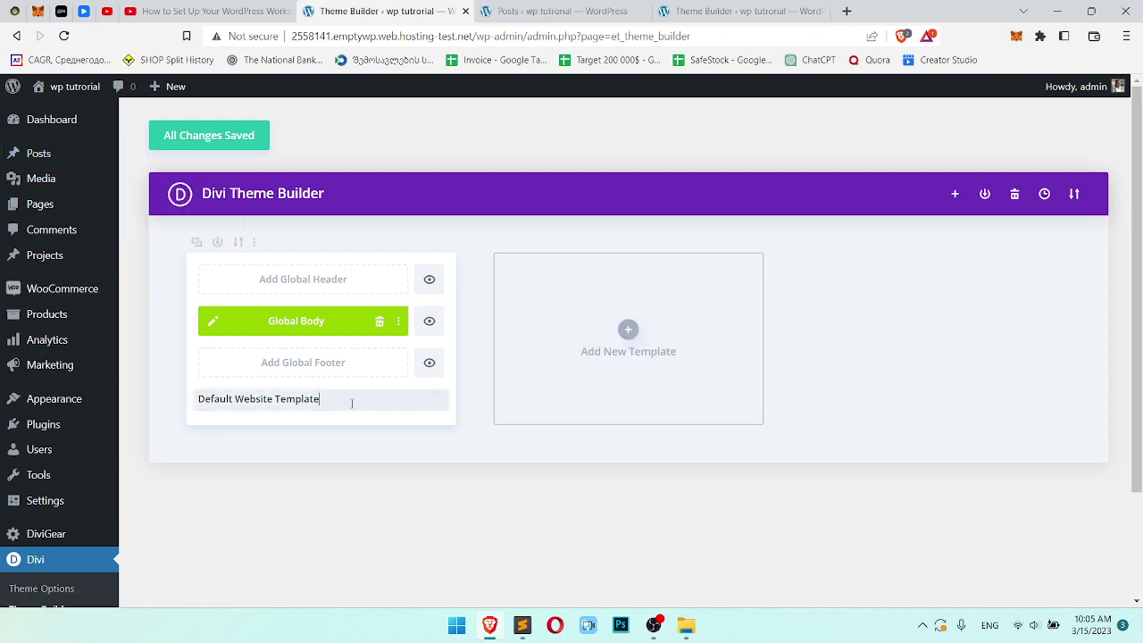
pyautogui.click(628, 330)
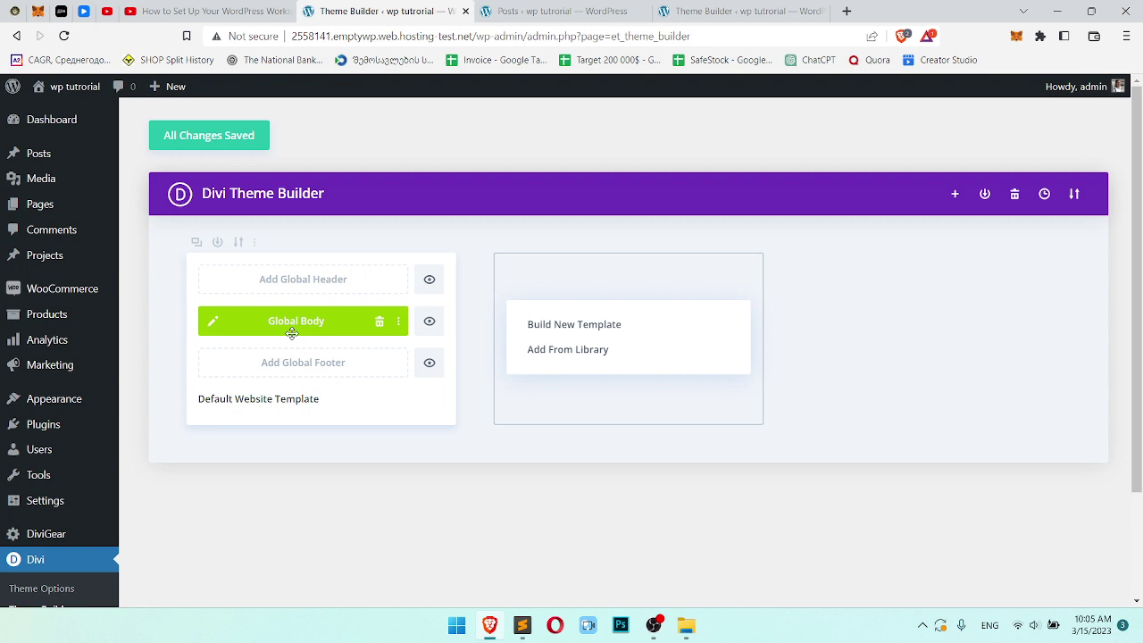
pyautogui.click(605, 327)
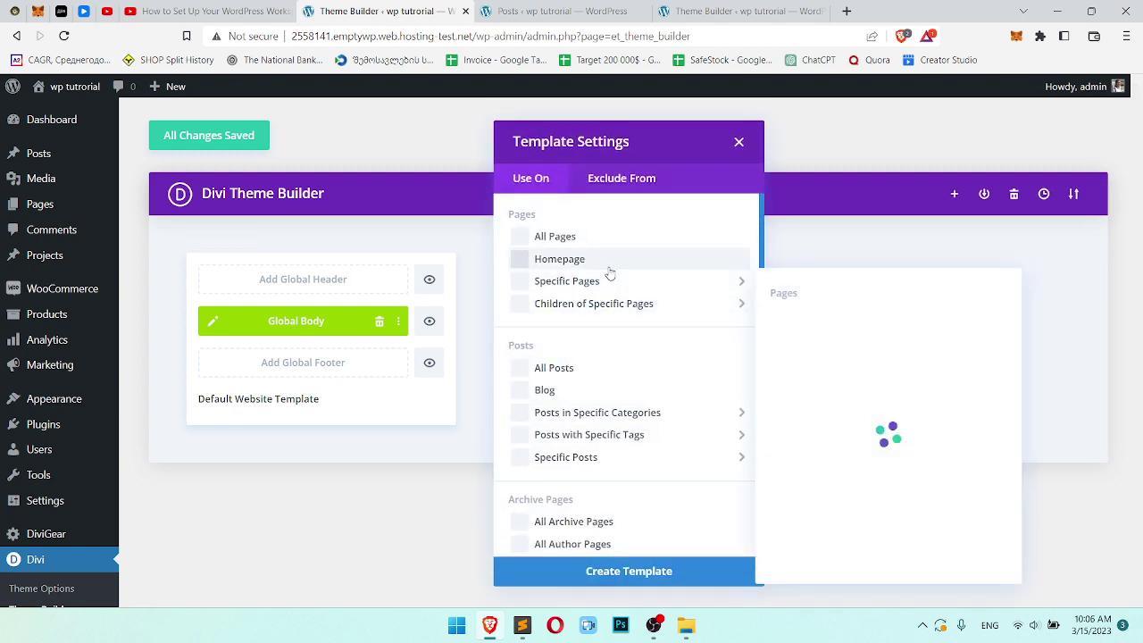
pyautogui.scroll(-1, 610, 272)
pyautogui.click(563, 293)
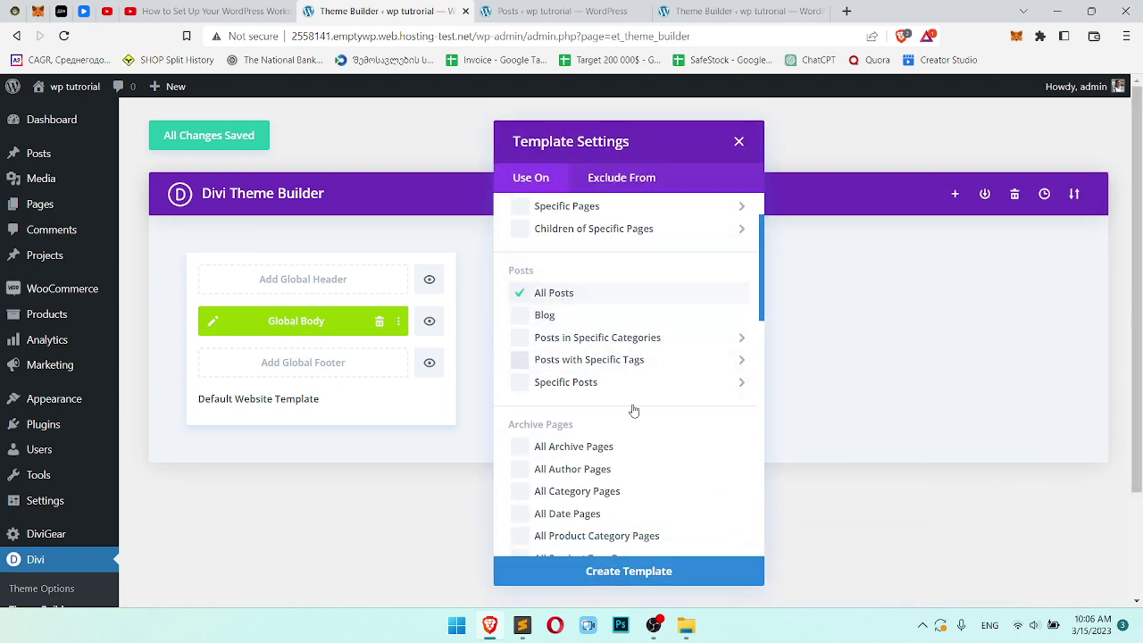
pyautogui.click(629, 571)
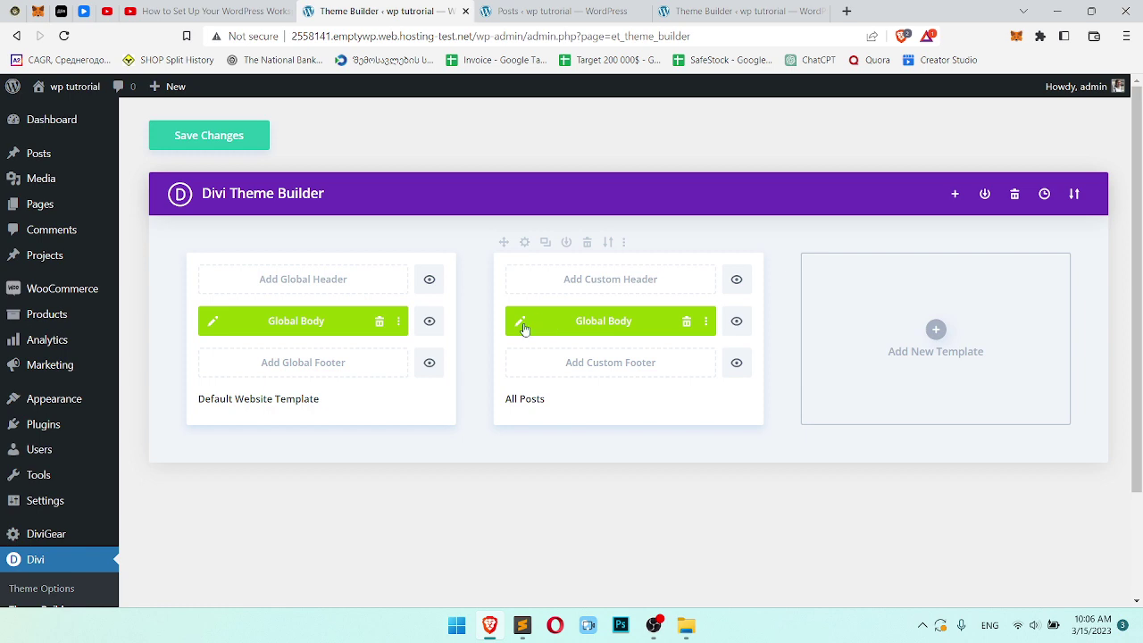
# Open the All Posts template's Global Body layout for editing.
pyautogui.click(379, 323)
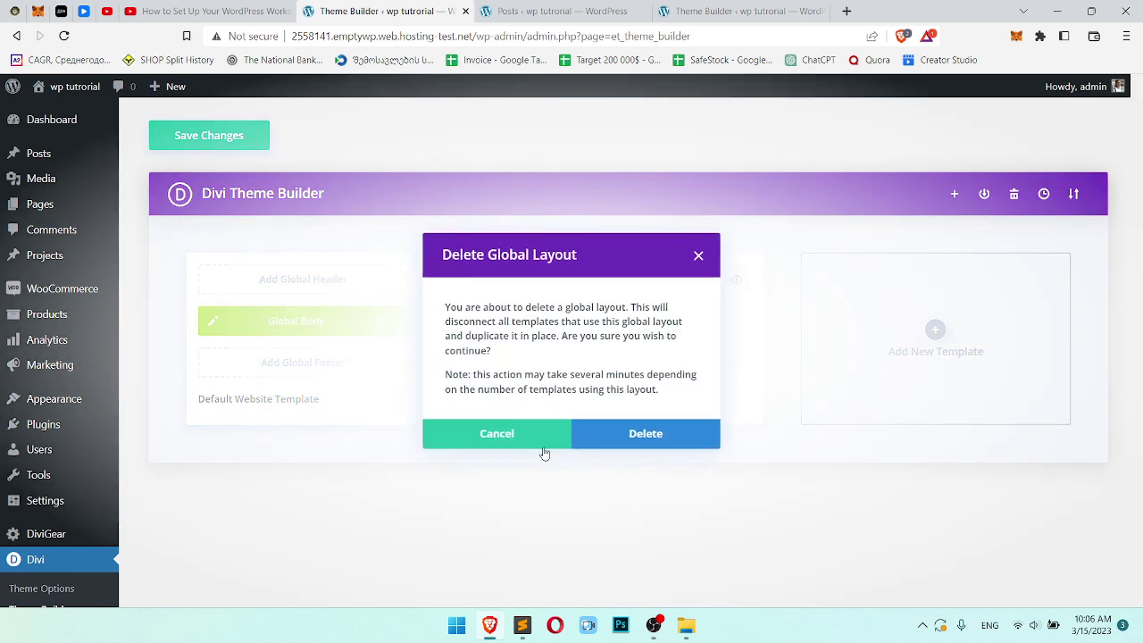
pyautogui.click(699, 256)
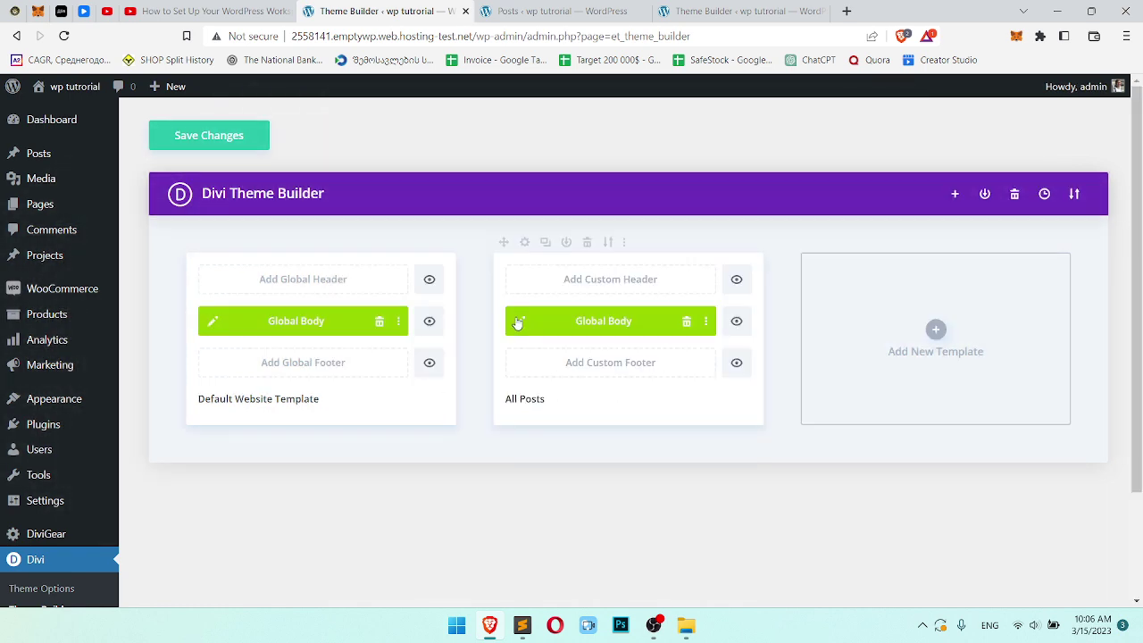
pyautogui.click(518, 322)
pyautogui.click(578, 7)
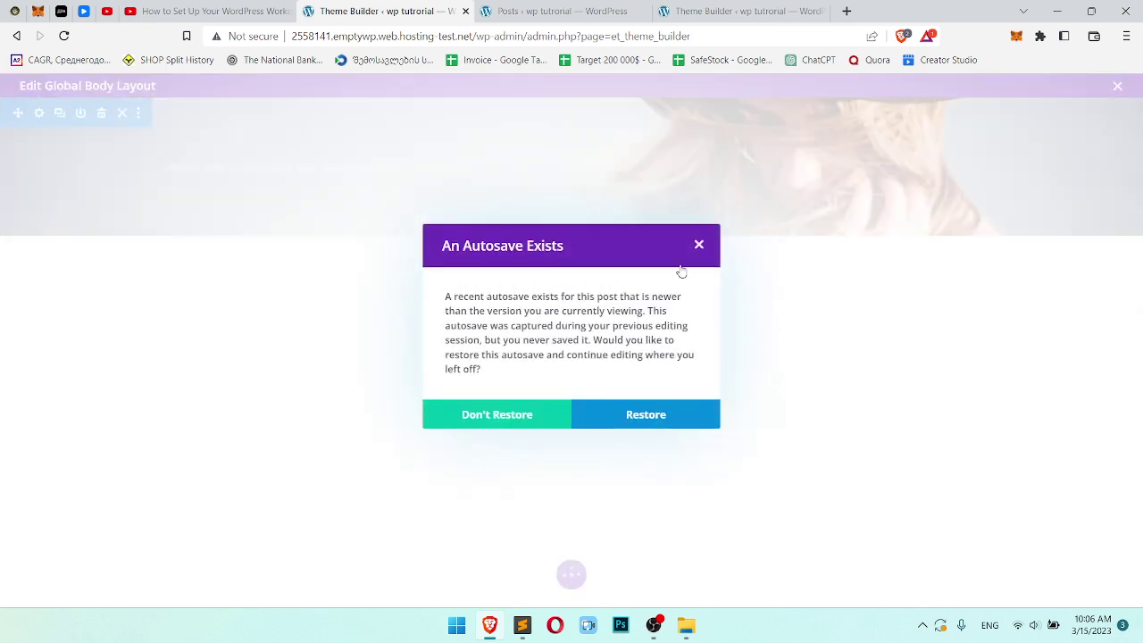
# Dismiss the autosave prompt, check the post title module, and delete the post card grid.
pyautogui.click(700, 245)
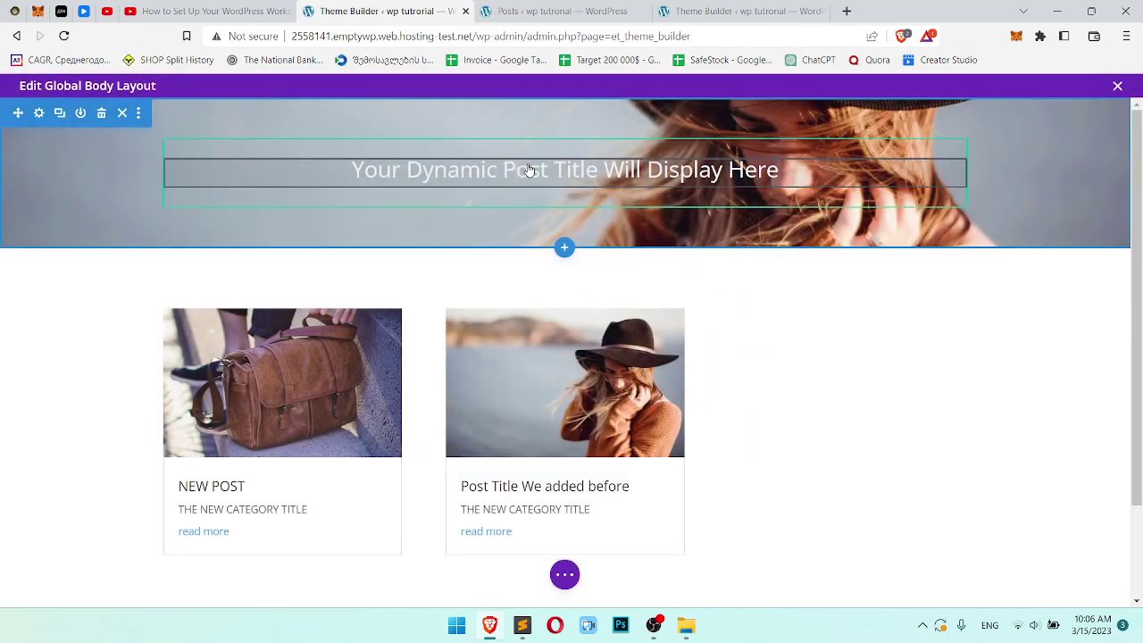
pyautogui.click(528, 166)
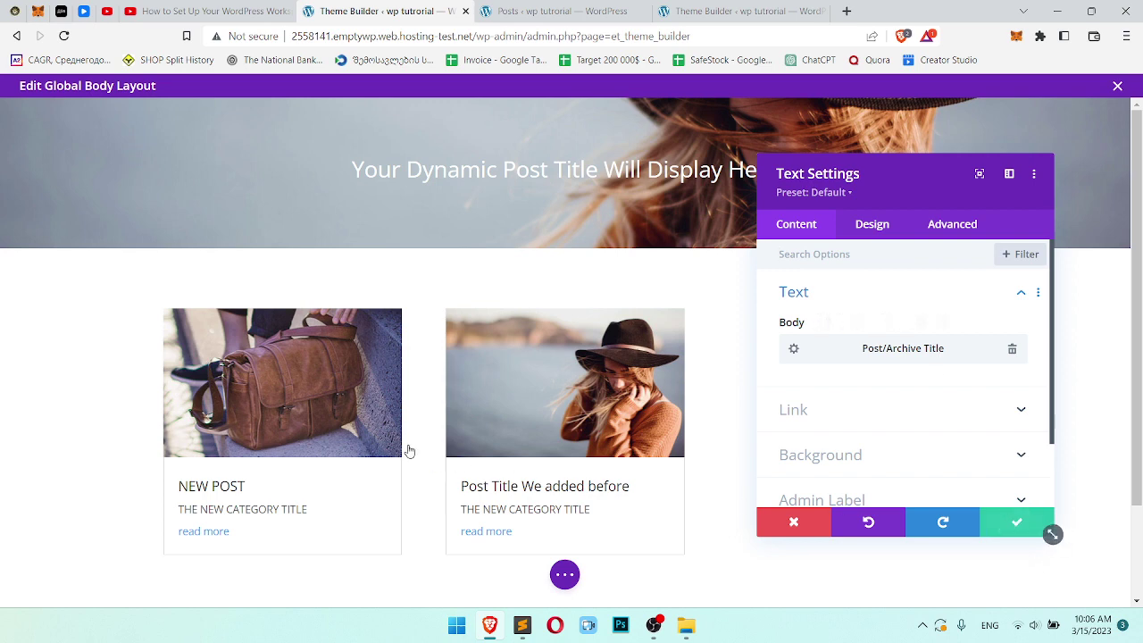
pyautogui.press('Escape')
pyautogui.click(592, 345)
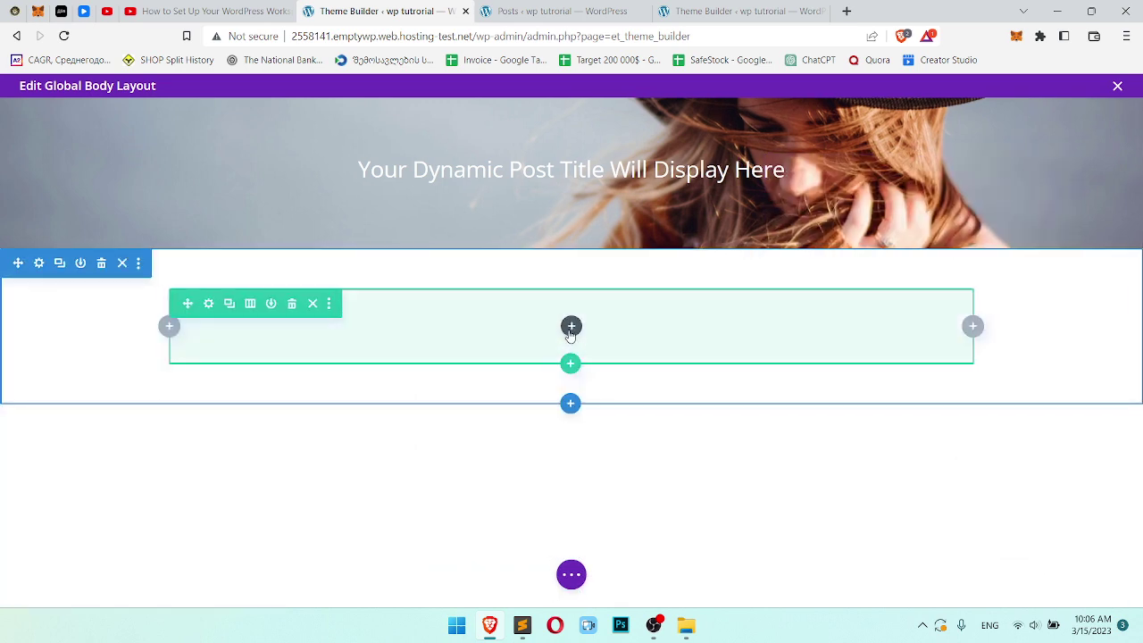
pyautogui.click(571, 327)
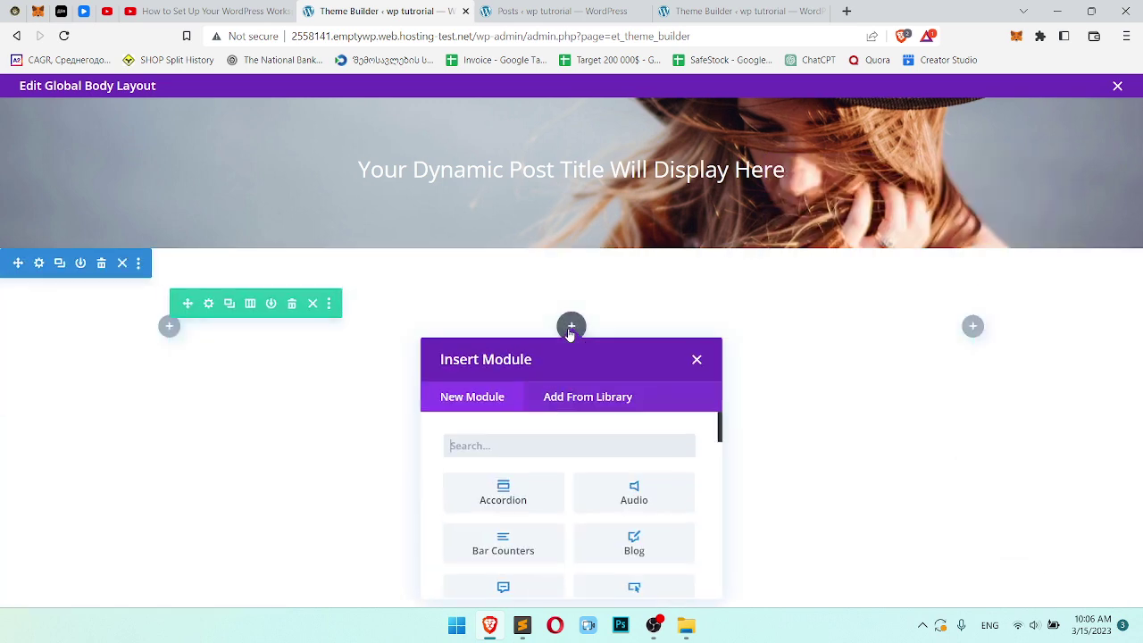
pyautogui.click(659, 309)
# Set the section's background image to the dynamic Featured Image and save.
pyautogui.click(39, 113)
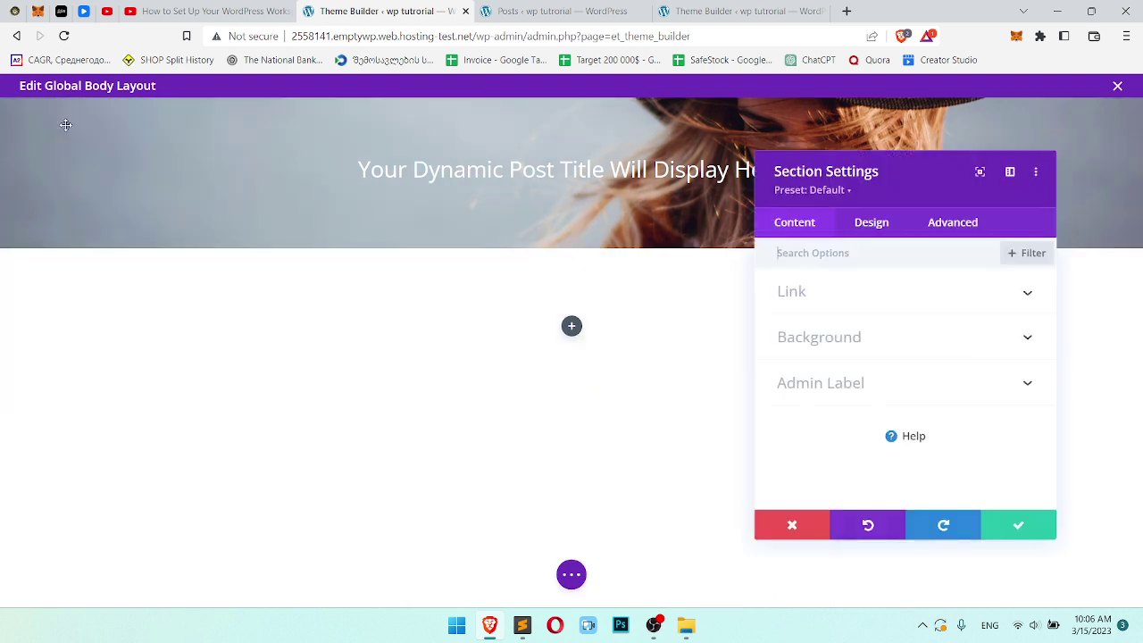
pyautogui.click(822, 340)
pyautogui.click(885, 324)
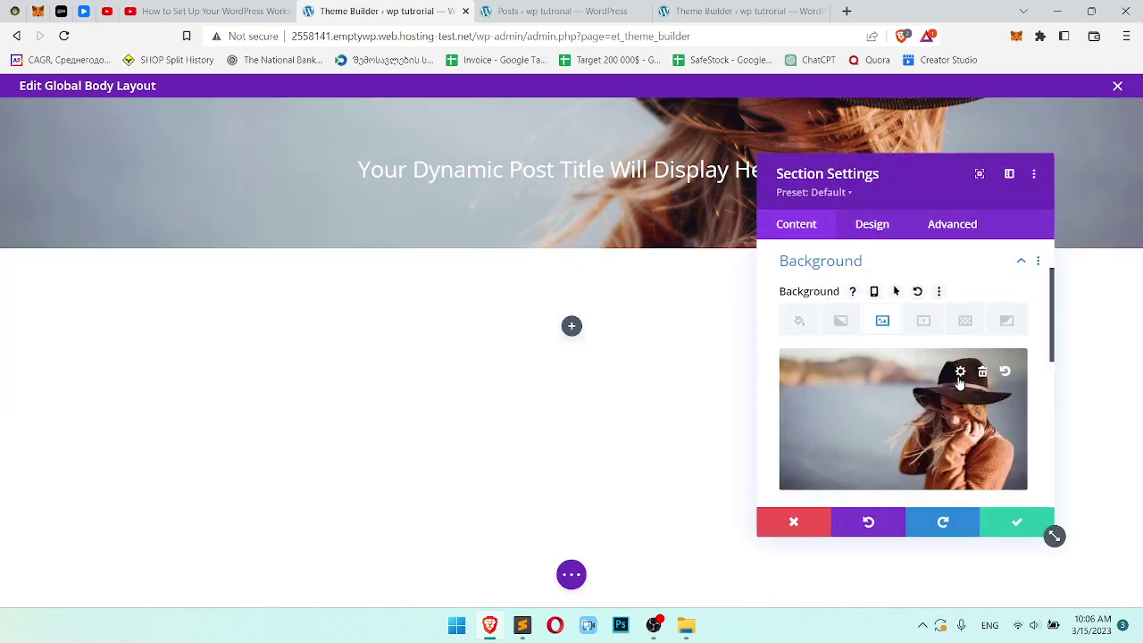
pyautogui.click(960, 373)
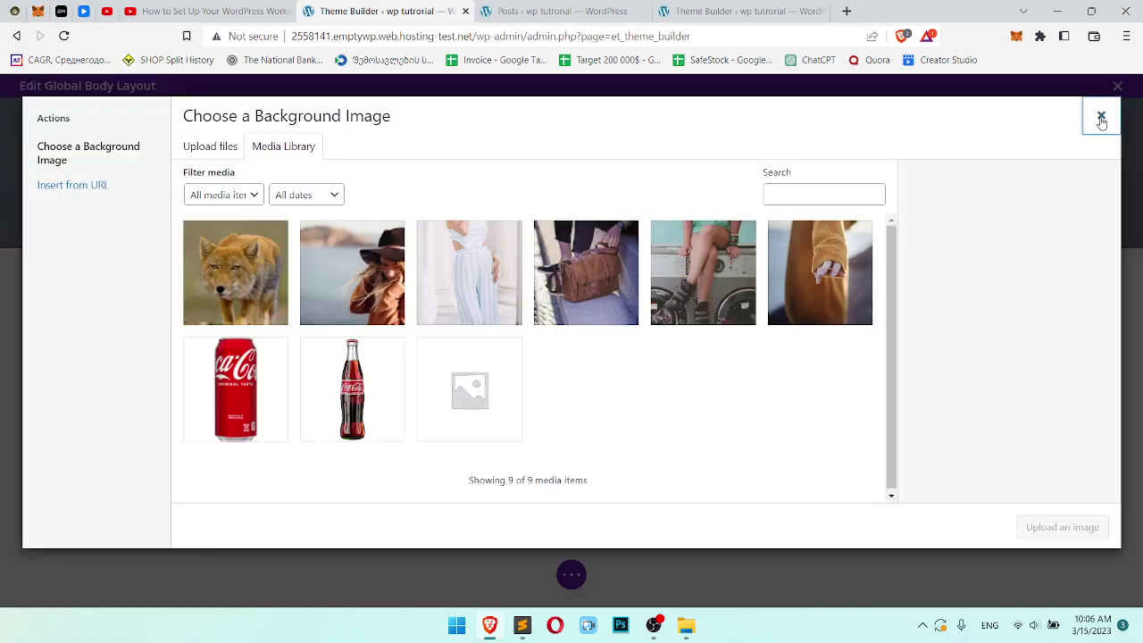
pyautogui.click(1101, 116)
pyautogui.click(981, 372)
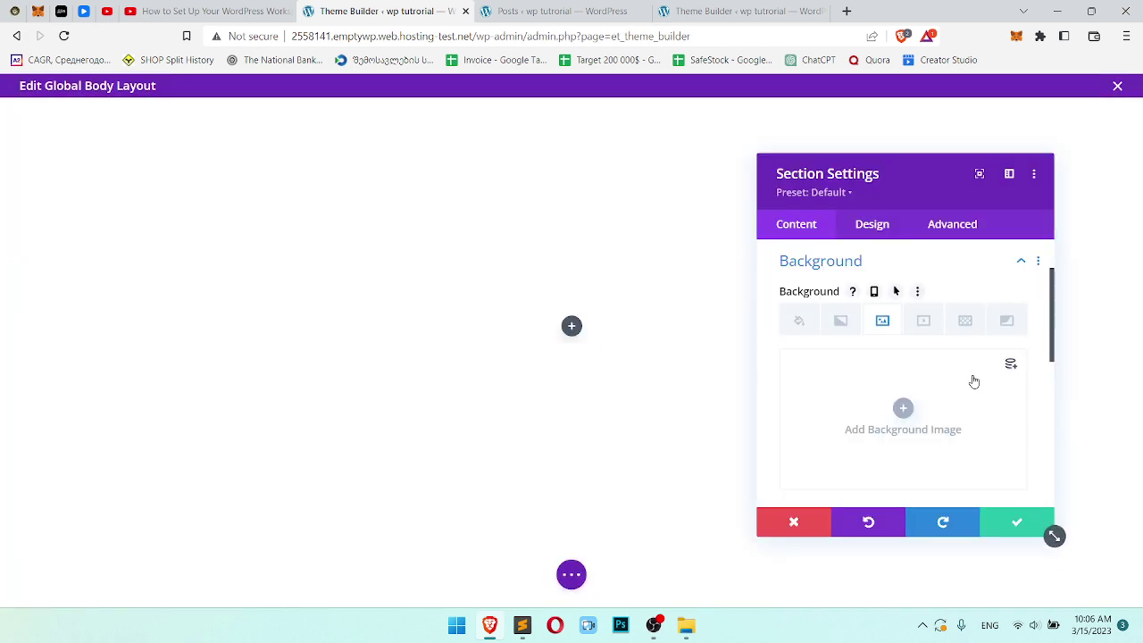
pyautogui.click(1010, 366)
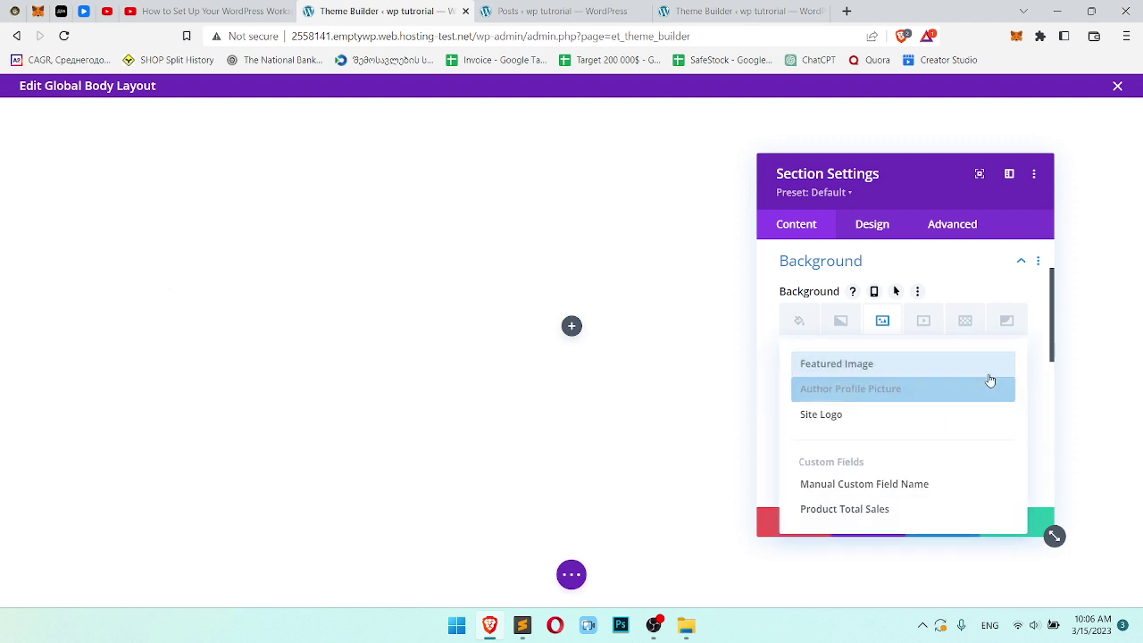
pyautogui.click(924, 373)
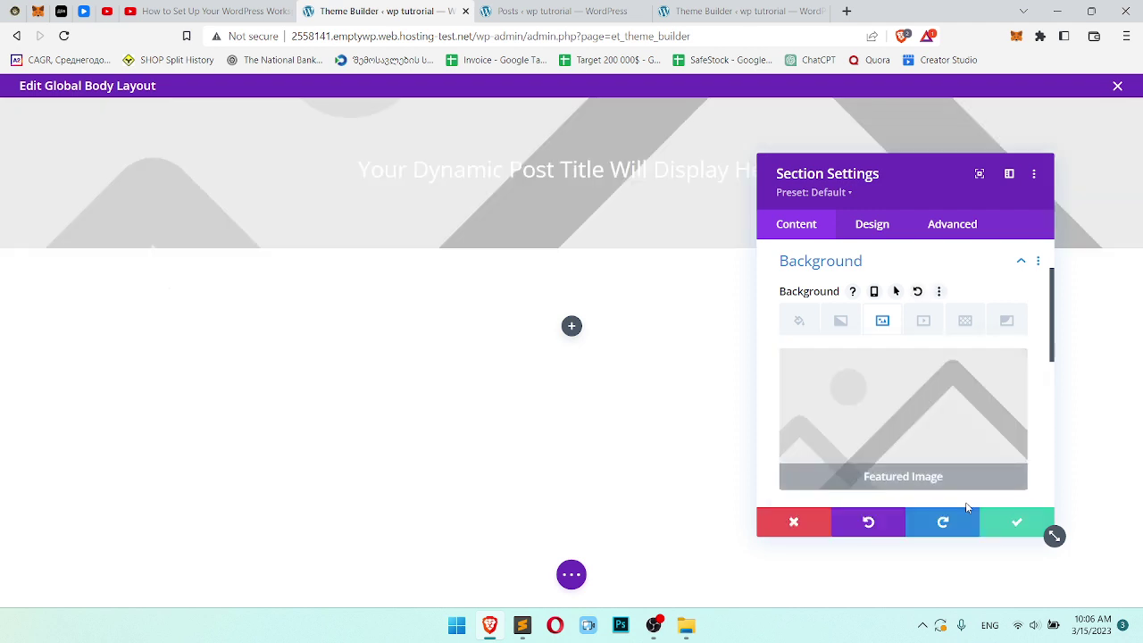
pyautogui.click(1016, 522)
# Insert a Post Title module with the meta line and featured image hidden.
pyautogui.click(571, 327)
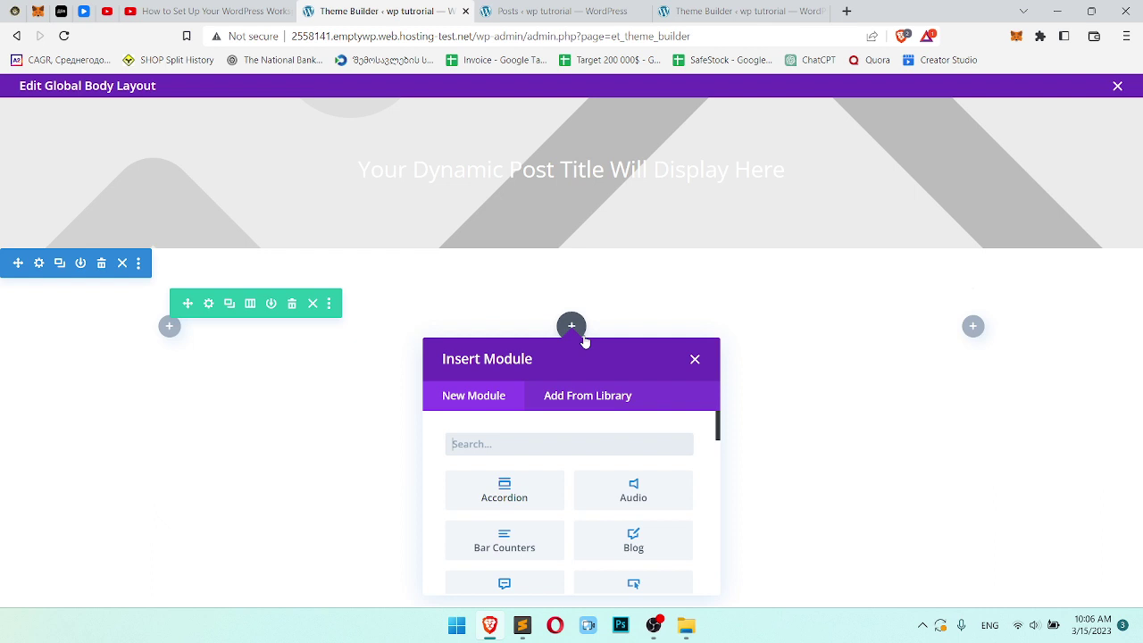
pyautogui.write('title')
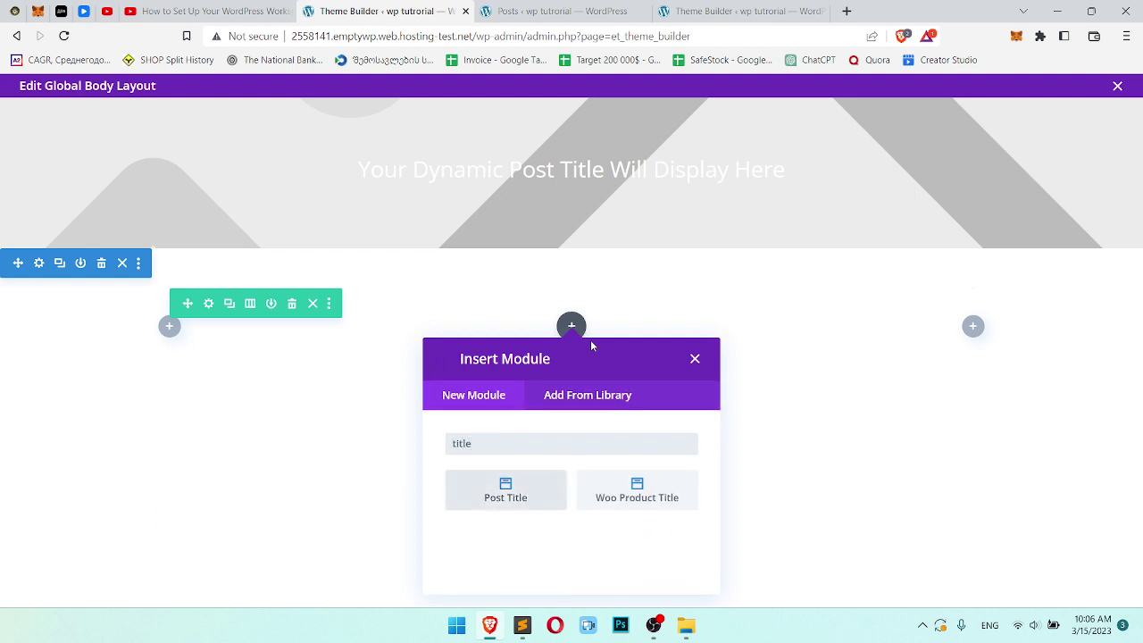
pyautogui.click(506, 497)
pyautogui.scroll(-2, 308, 357)
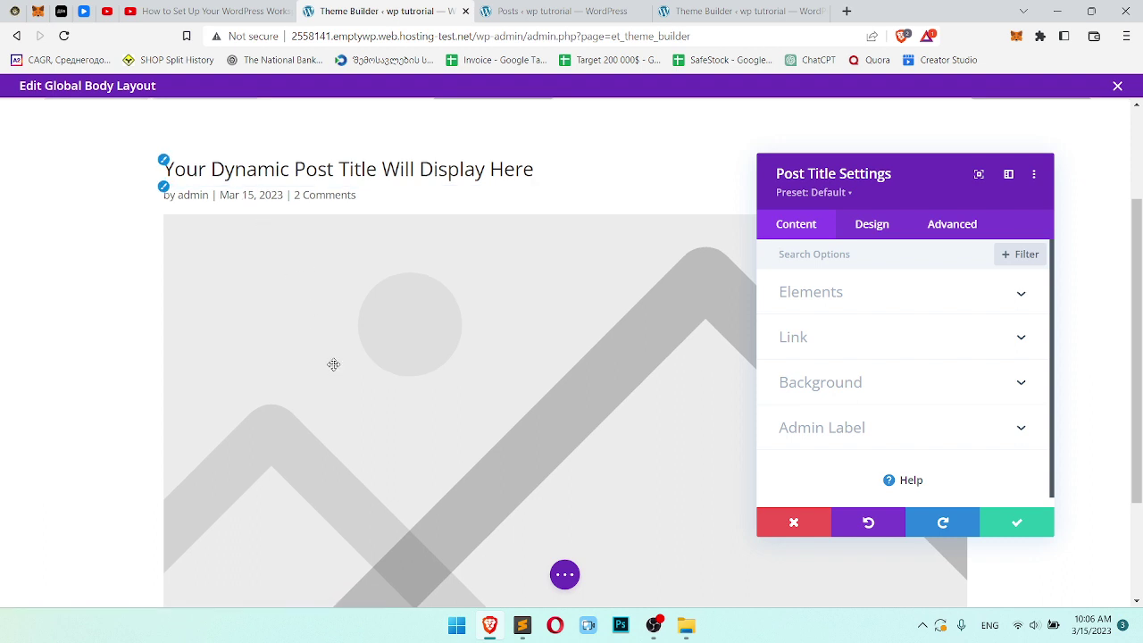
pyautogui.click(863, 293)
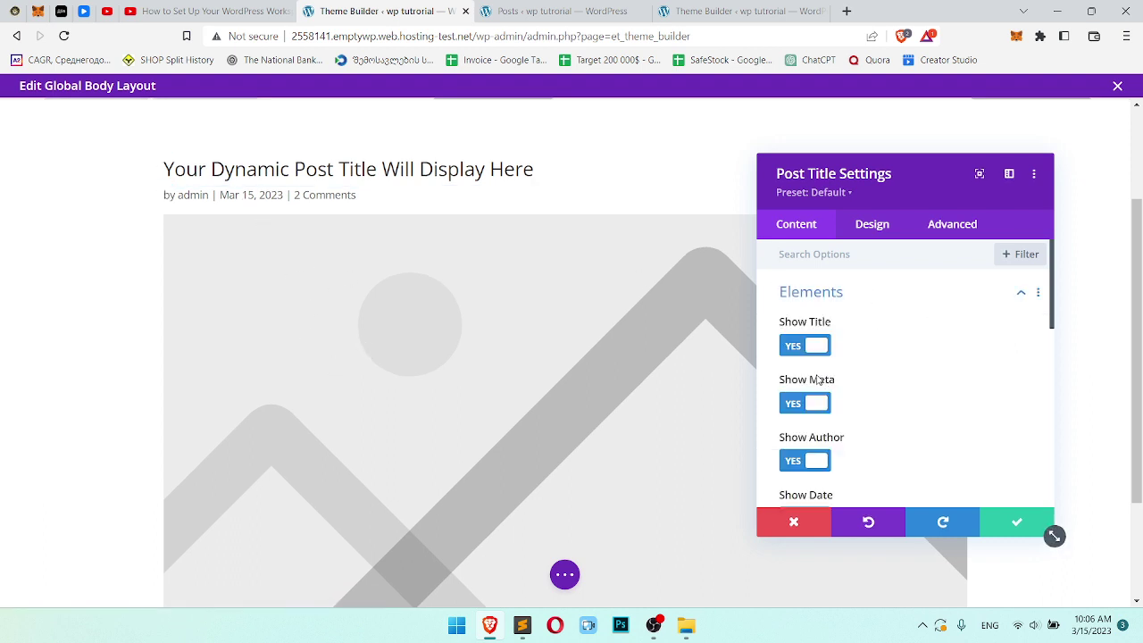
pyautogui.click(805, 402)
pyautogui.click(805, 460)
pyautogui.scroll(-1, 864, 408)
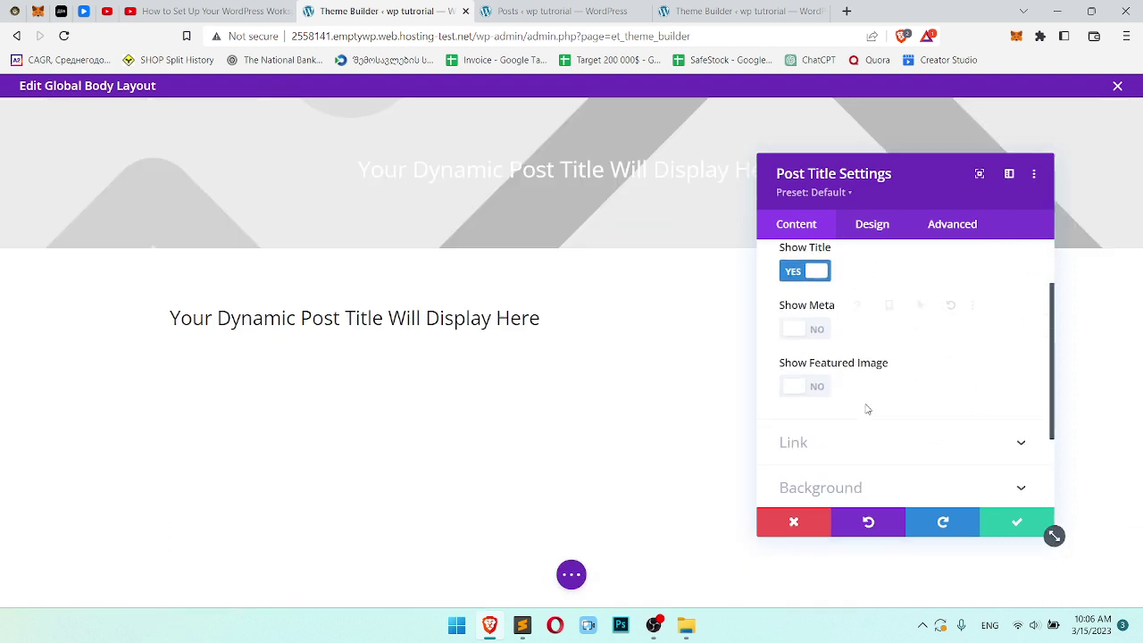
pyautogui.scroll(1, 884, 350)
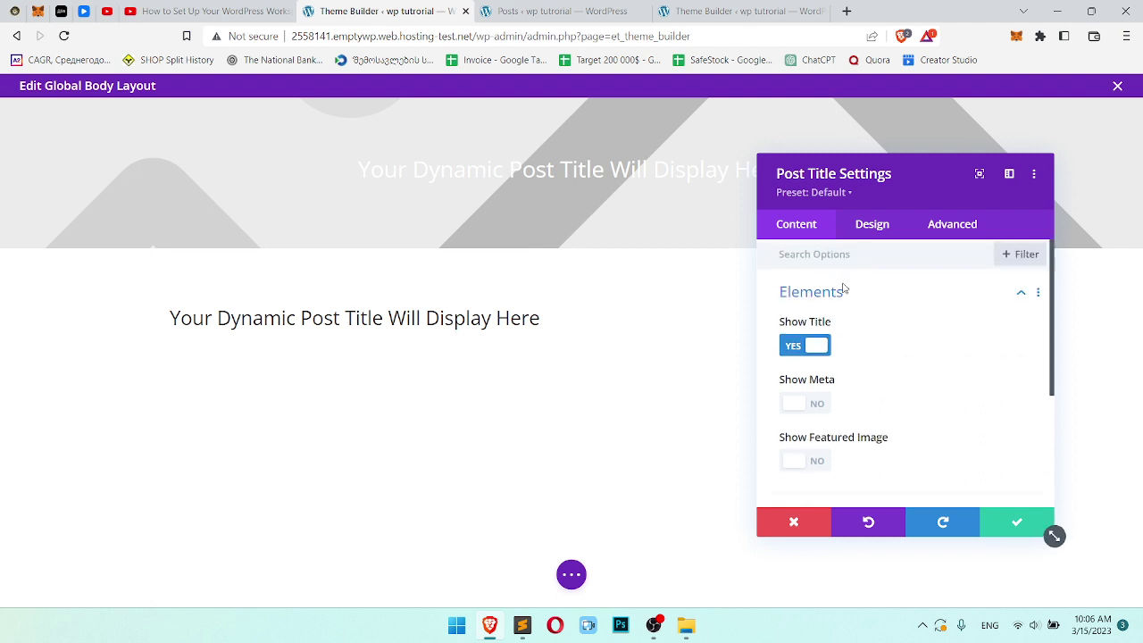
pyautogui.click(866, 226)
pyautogui.click(863, 334)
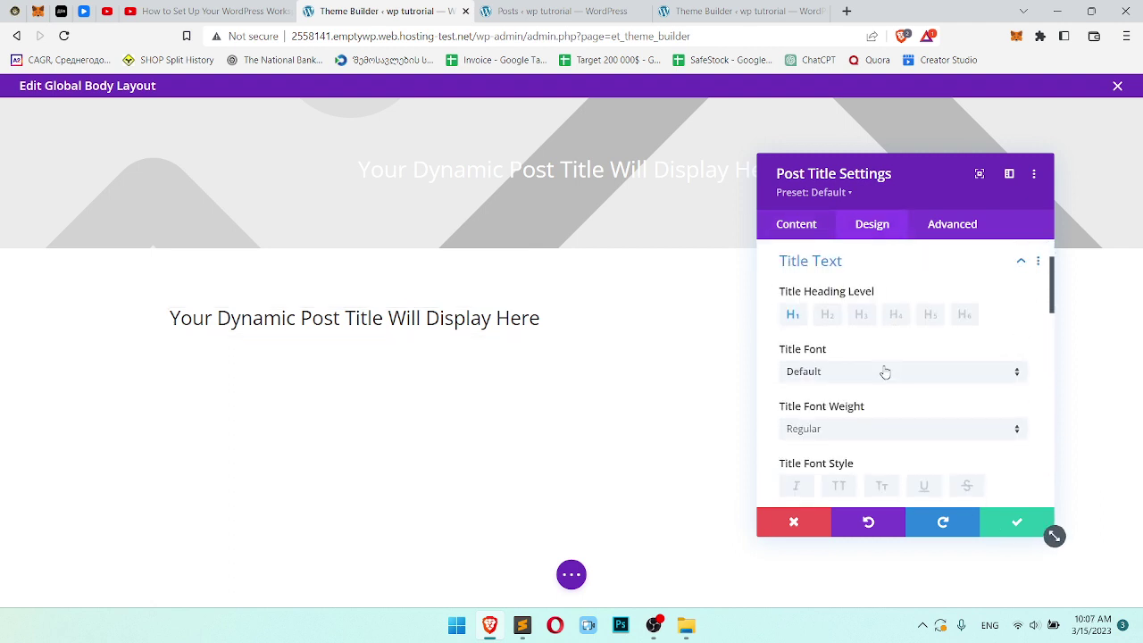
pyautogui.scroll(1, 832, 291)
pyautogui.click(1017, 522)
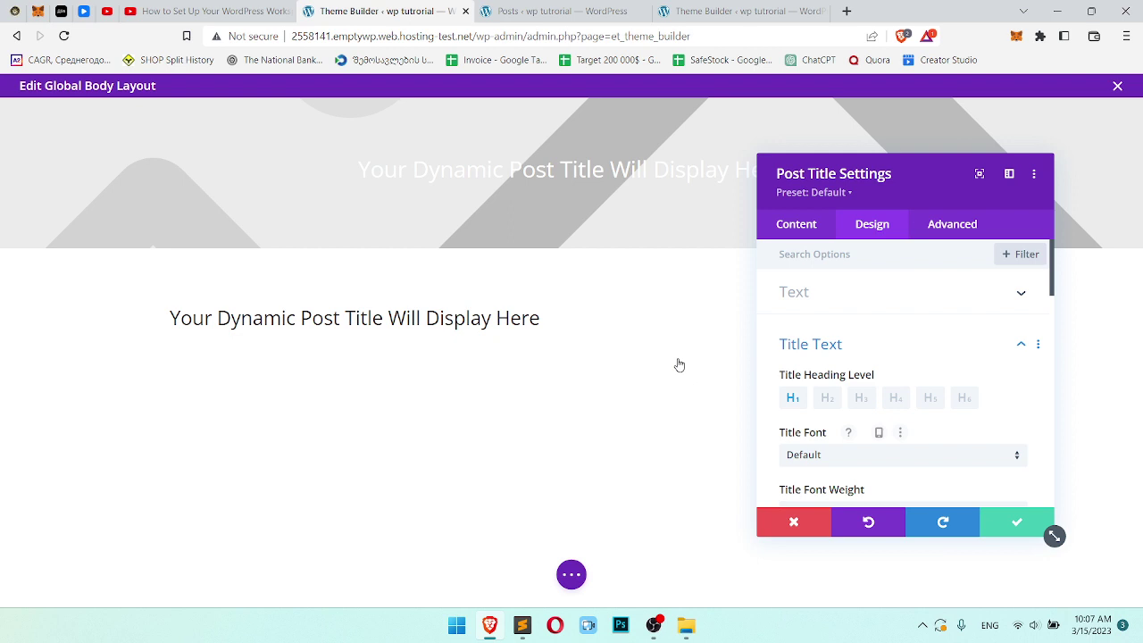
# Replace the Post Title module with a Post Content module.
pyautogui.click(593, 318)
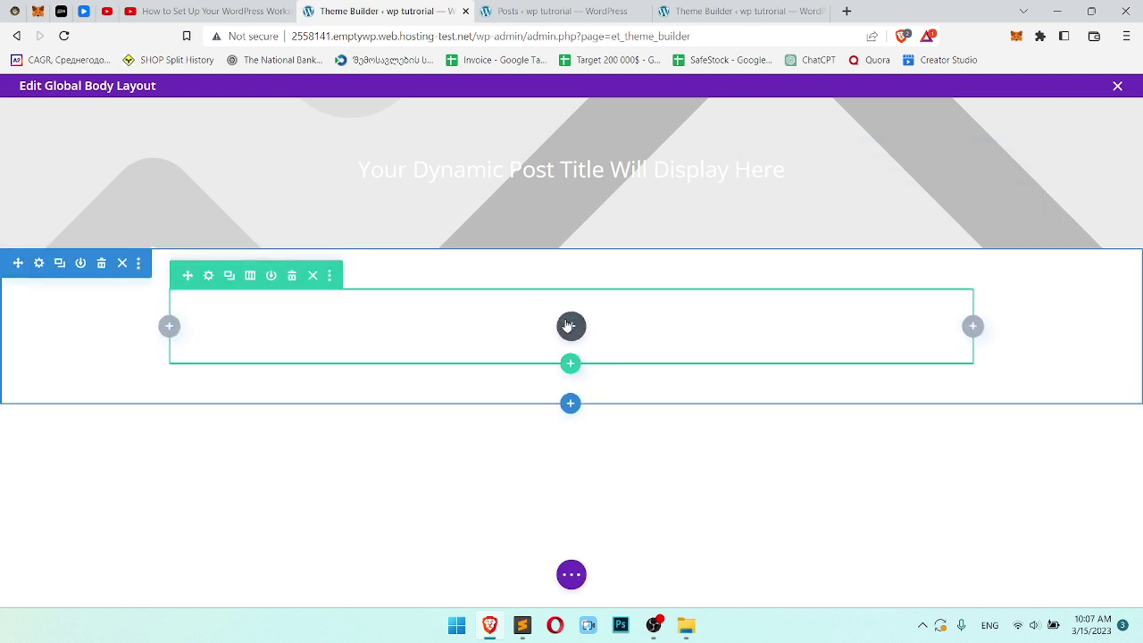
pyautogui.click(571, 327)
pyautogui.write('conta')
pyautogui.press('BackSpace')
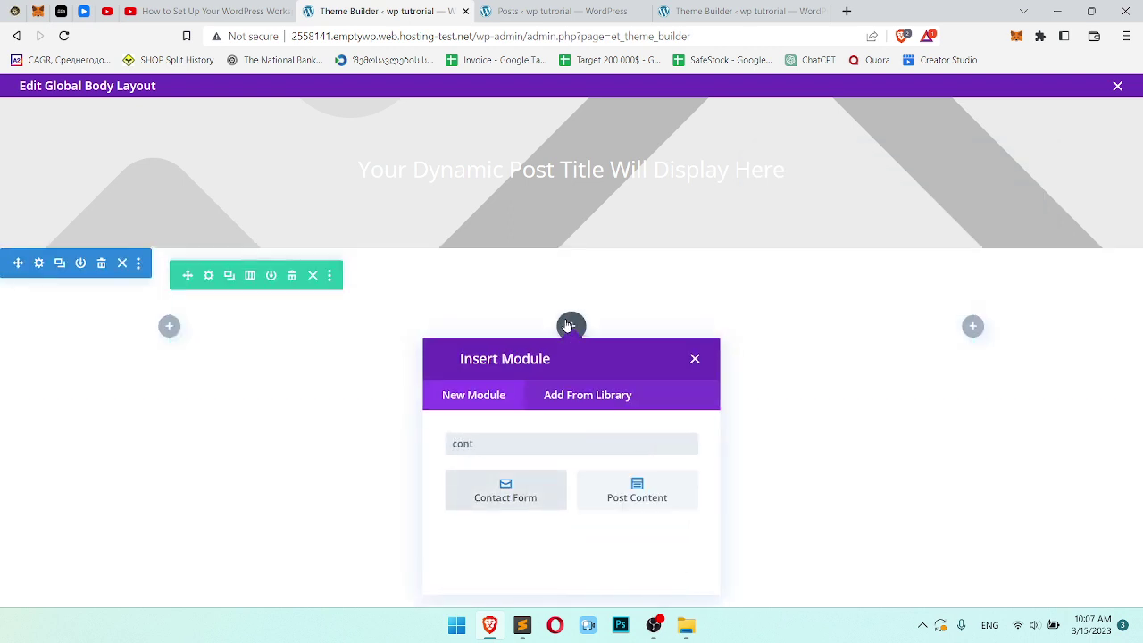
pyautogui.write('e')
pyautogui.click(501, 497)
# Expand the page-wide builder options and glance at the Posts list.
pyautogui.scroll(-10, 536, 421)
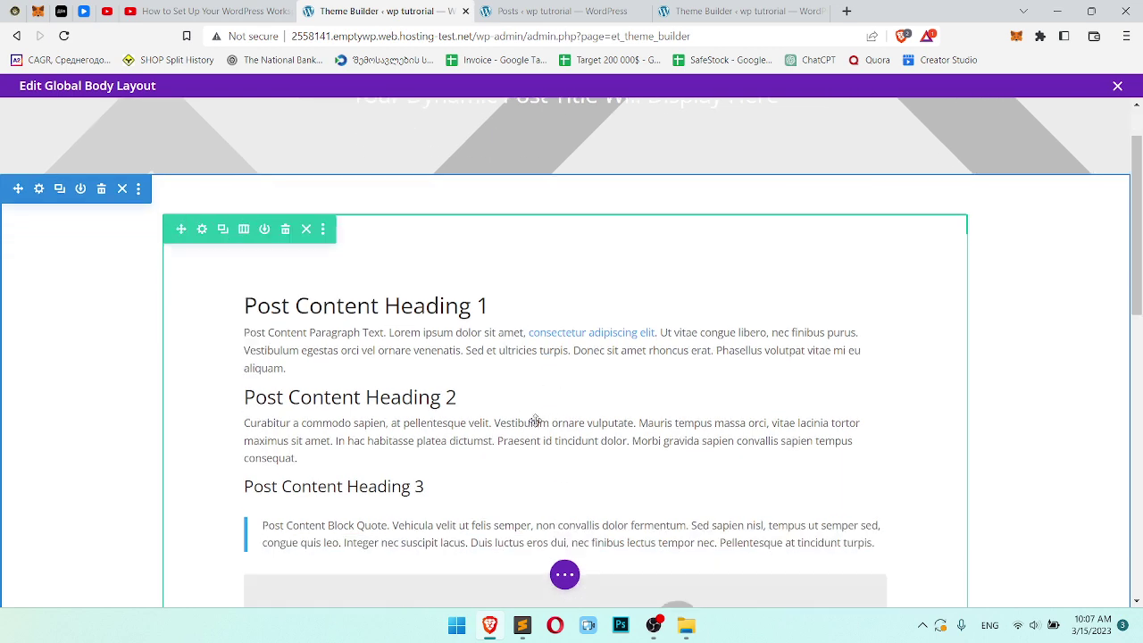
pyautogui.click(564, 574)
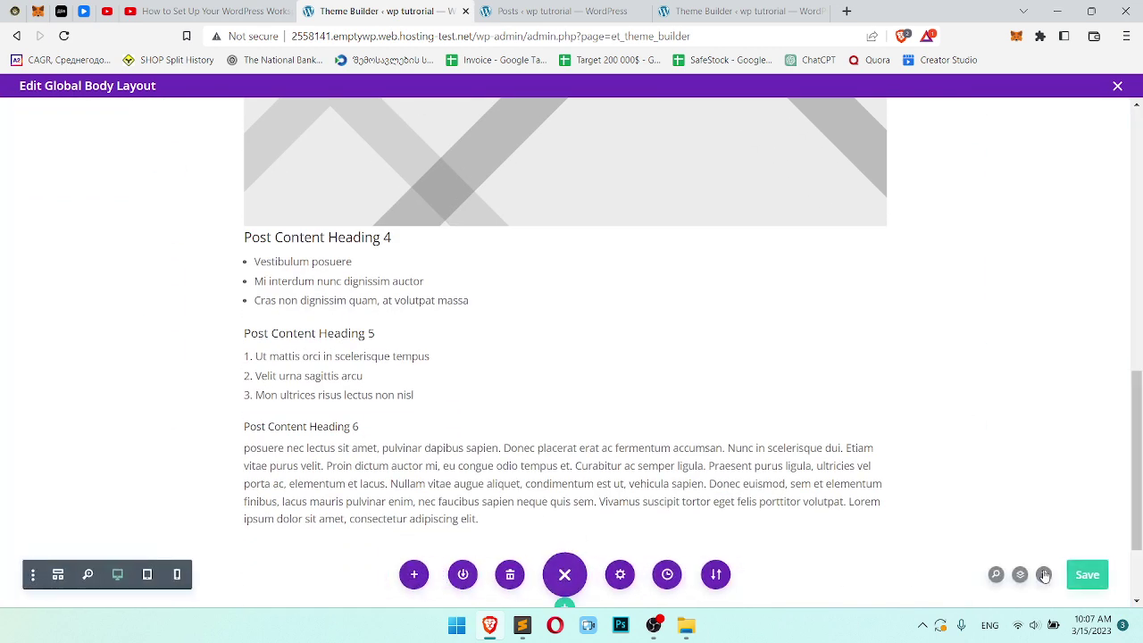
pyautogui.scroll(3, 743, 416)
pyautogui.scroll(5, 742, 415)
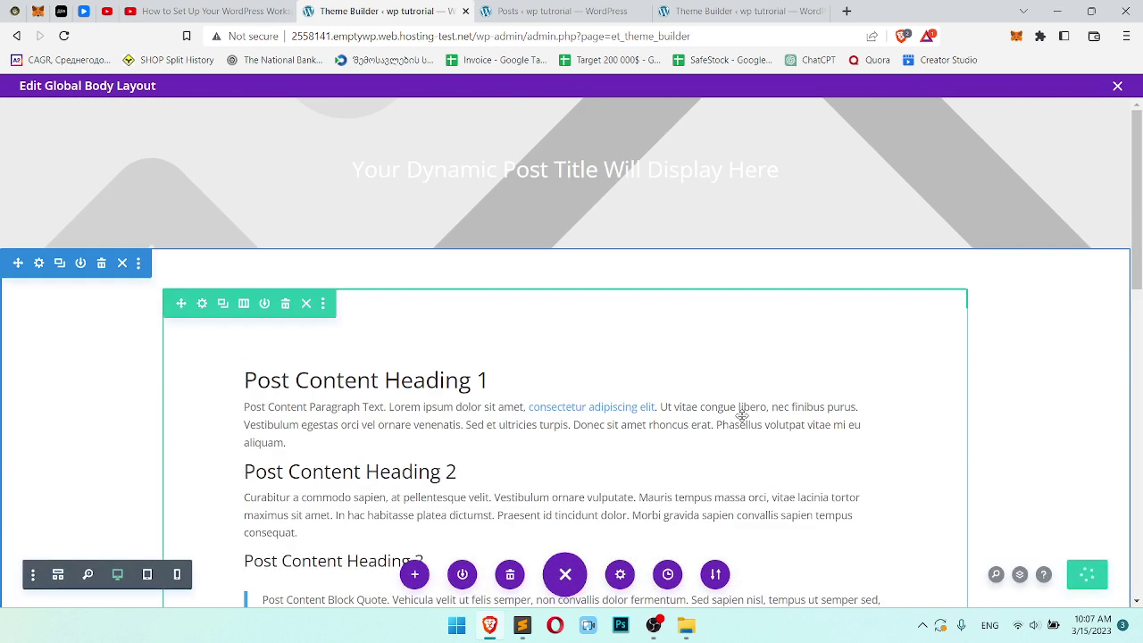
pyautogui.click(536, 10)
pyautogui.click(375, 10)
# Open the earlier post 'Post Title We added before' for editing from the Posts list.
pyautogui.click(489, 8)
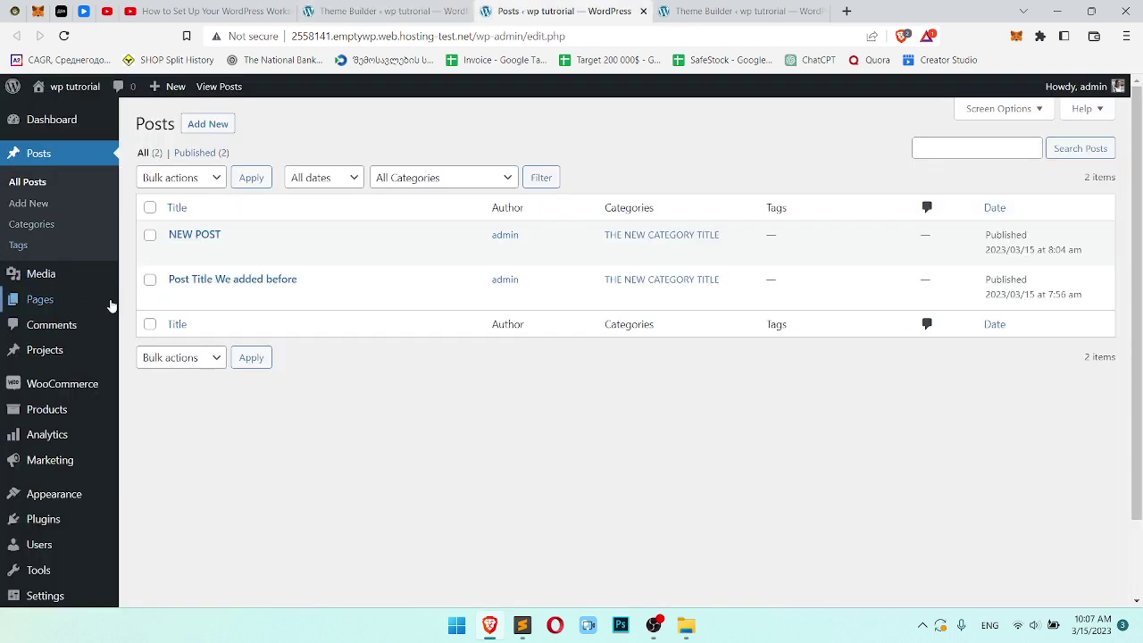
pyautogui.click(253, 281)
pyautogui.click(741, 11)
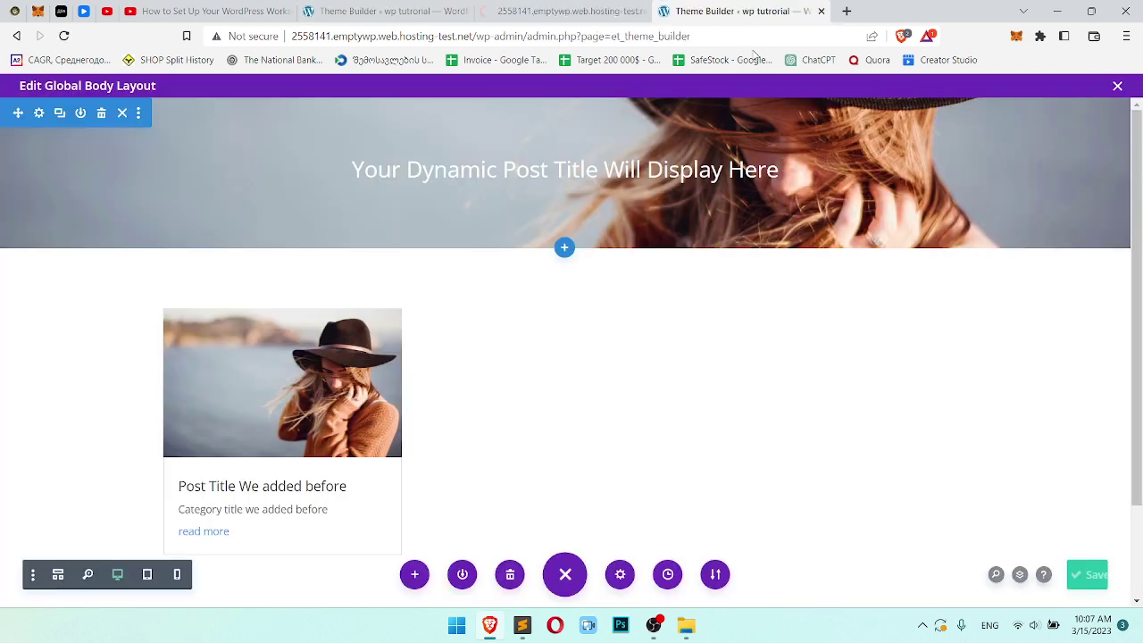
# Search Google for 'lorem ipsum' and select the 'What is Lorem Ipsum?' text on lipsum.com.
pyautogui.click(751, 36)
pyautogui.write('lorem ipsum')
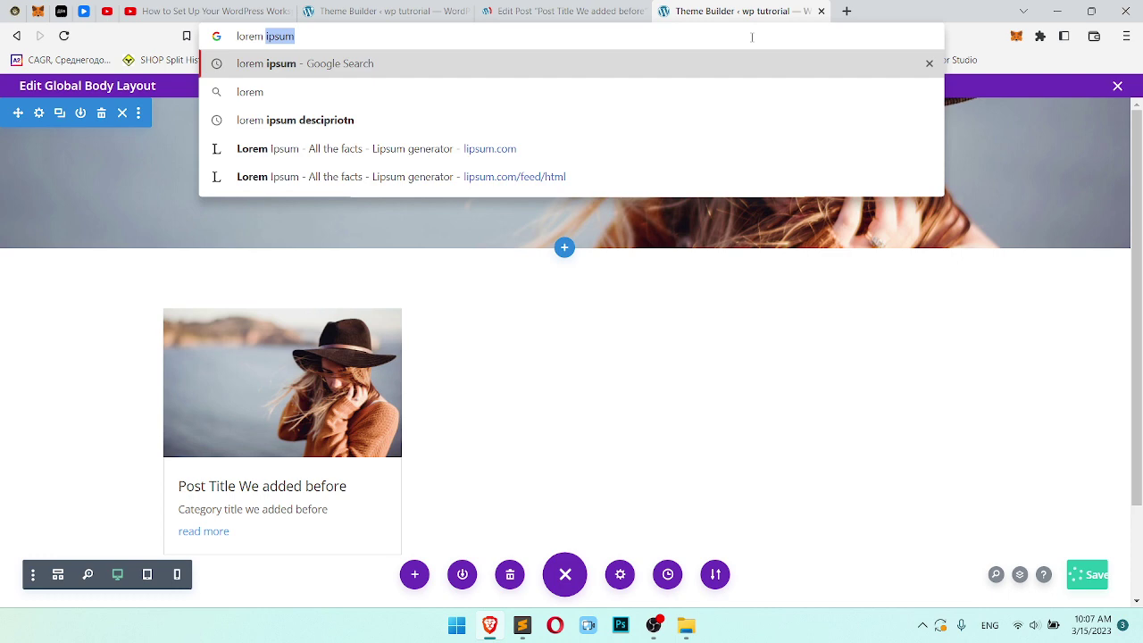
pyautogui.press('Return')
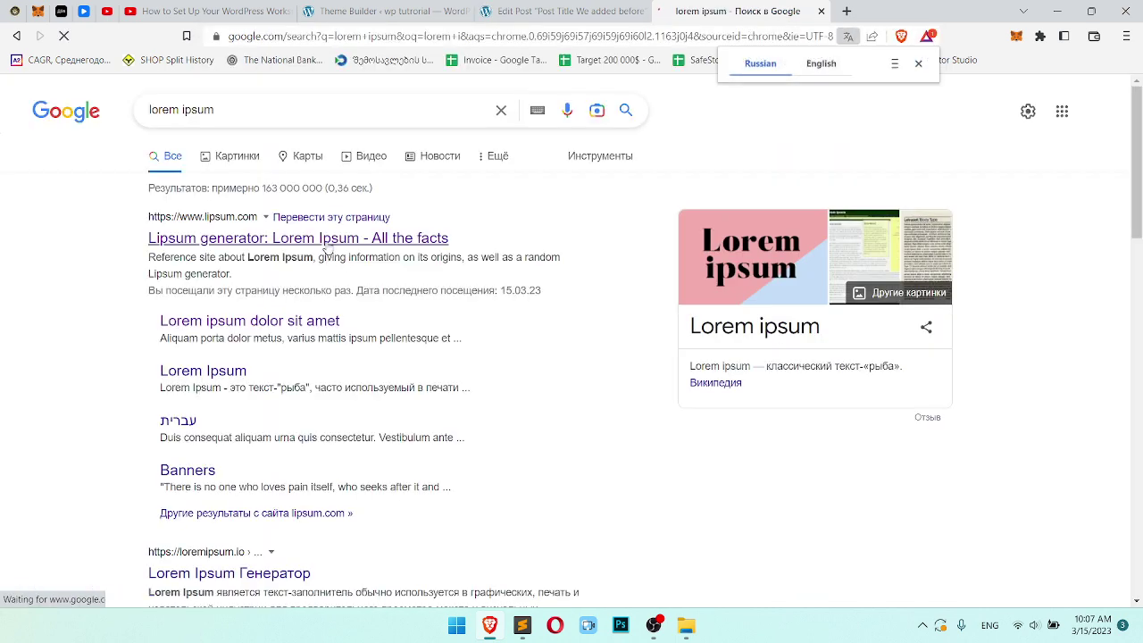
pyautogui.click(420, 239)
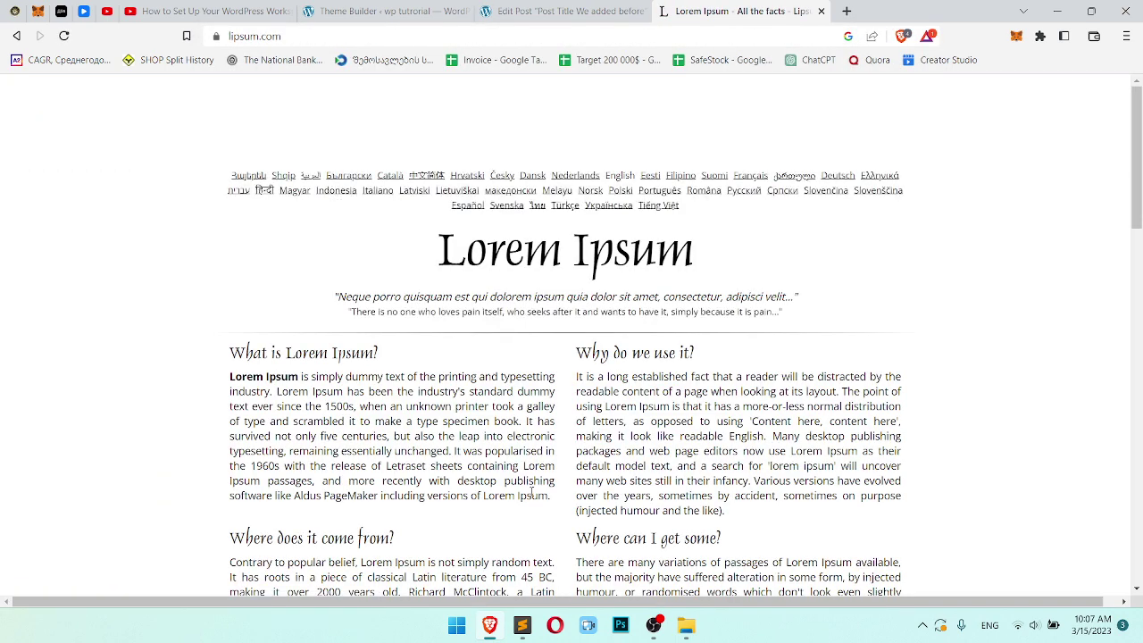
pyautogui.moveTo(550, 497); pyautogui.dragTo(229, 351)
pyautogui.hotkey('ctrl', 'c')
pyautogui.hotkey('ctrl', 'shift', 'Tab')
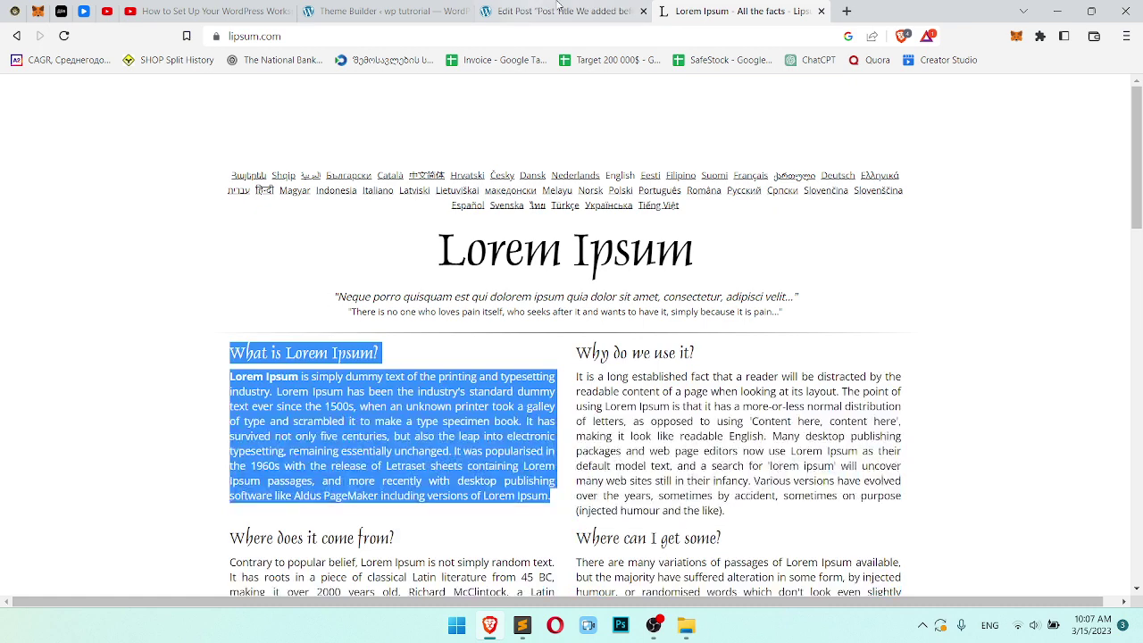
# Paste the Lorem Ipsum paragraph into the post body and save the update.
pyautogui.hotkey('ctrl', 'v')
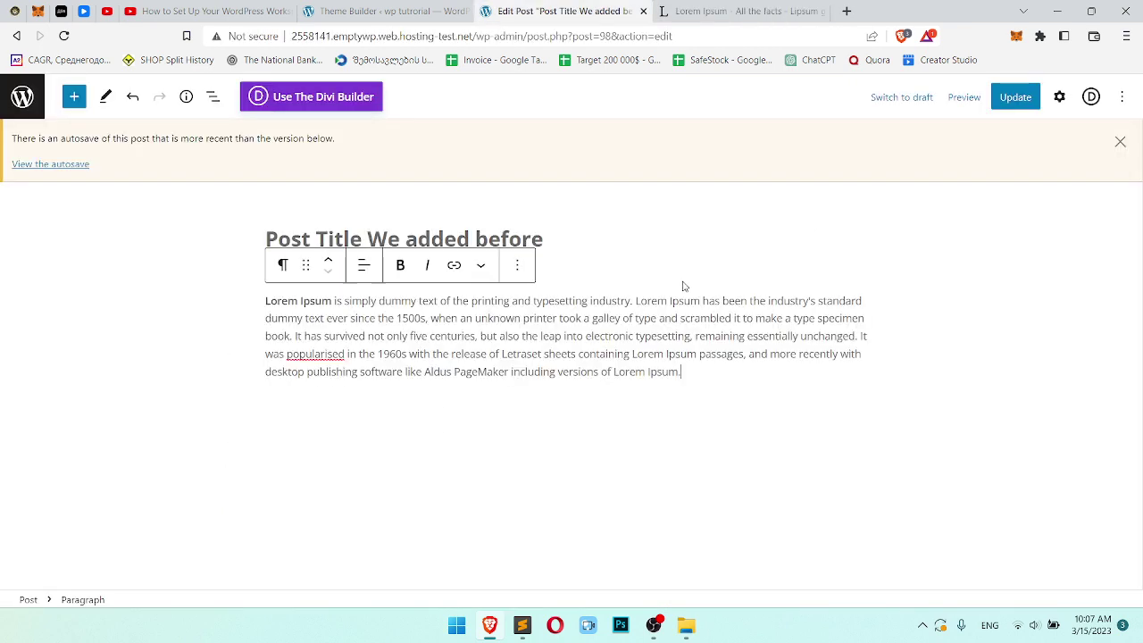
pyautogui.click(1021, 106)
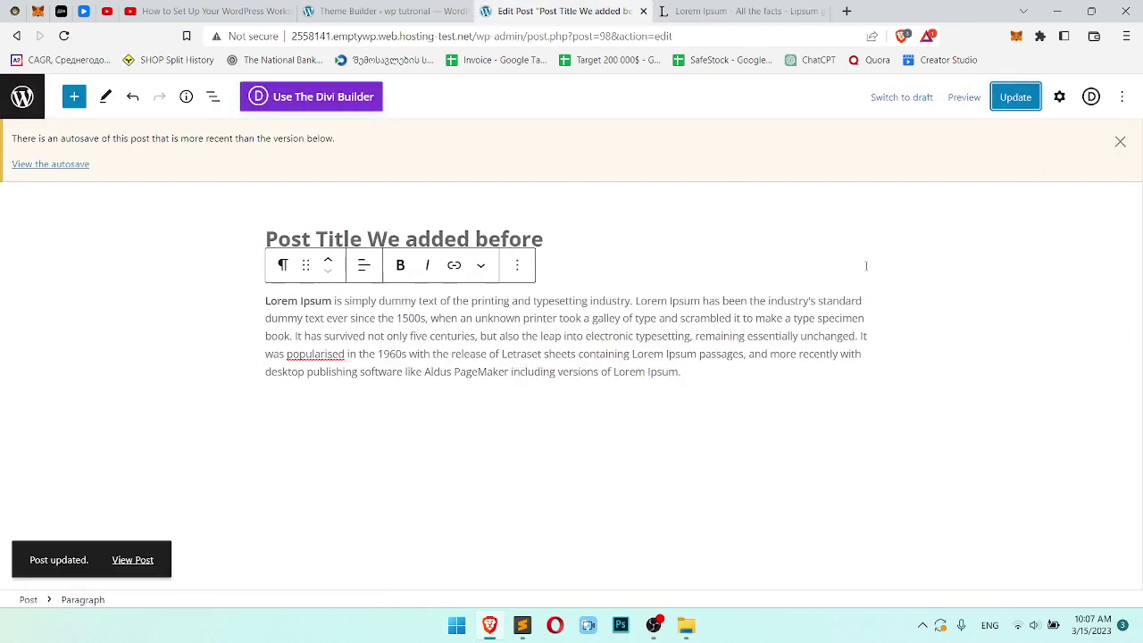
pyautogui.click(1121, 142)
# Set the fox photo as the post's featured image.
pyautogui.click(1122, 98)
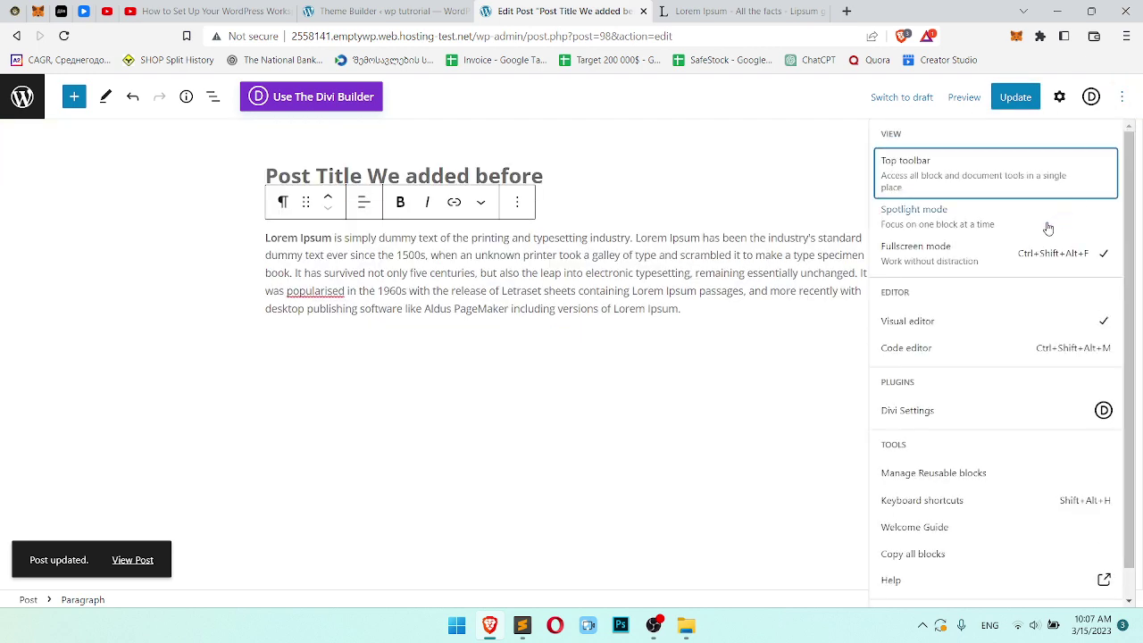
pyautogui.click(1061, 98)
pyautogui.click(1045, 460)
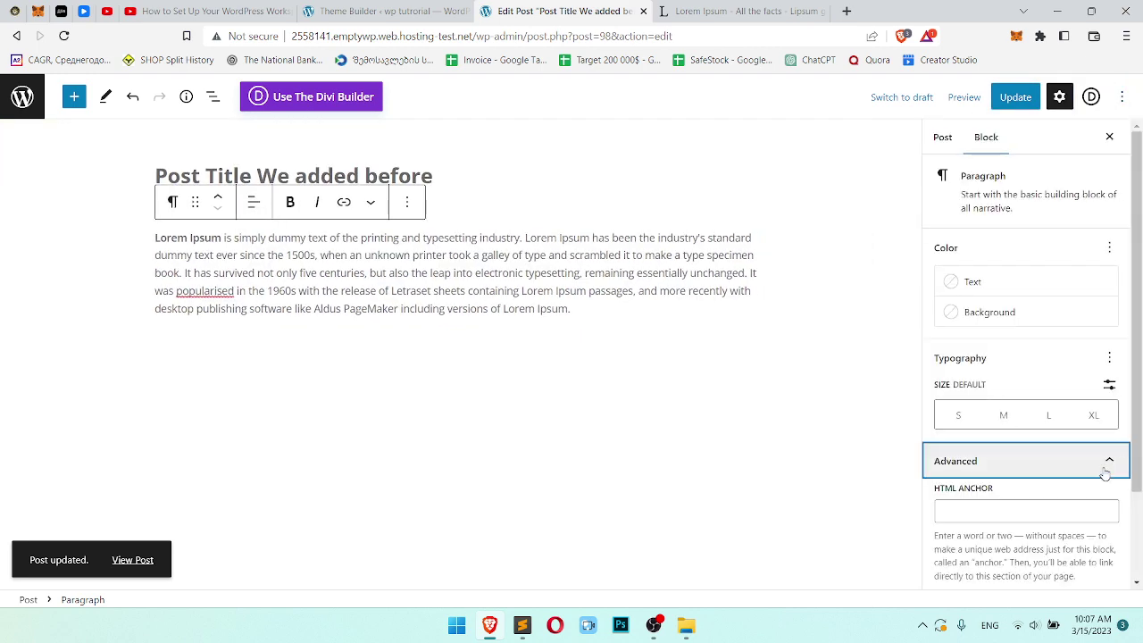
pyautogui.click(955, 137)
pyautogui.scroll(-4, 1043, 361)
pyautogui.scroll(-3, 1042, 361)
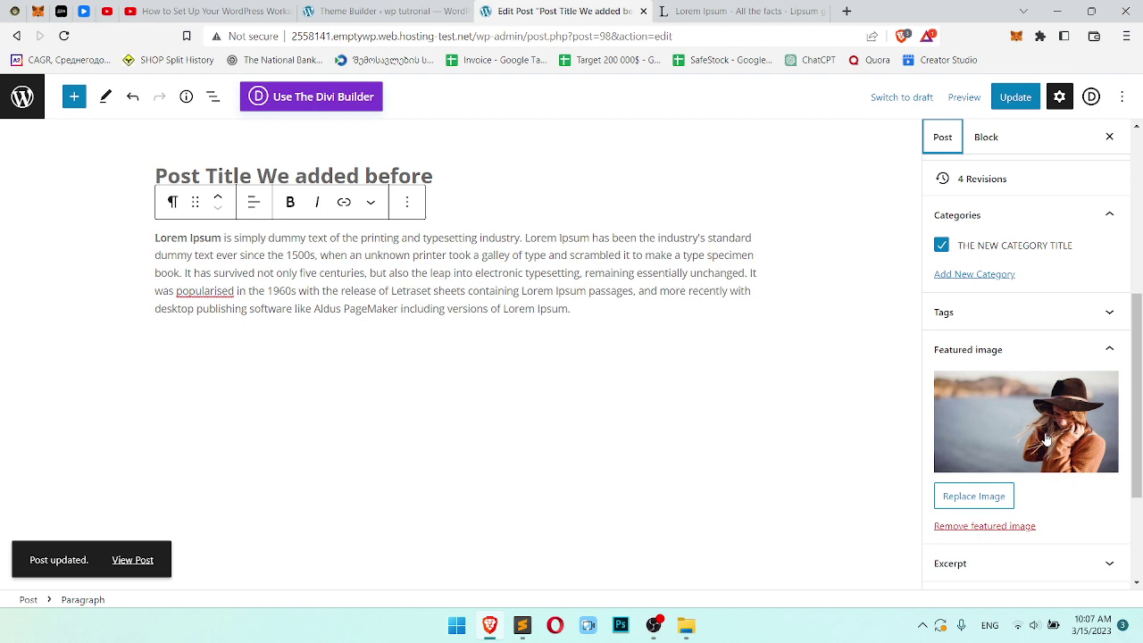
pyautogui.click(1027, 277)
pyautogui.click(86, 265)
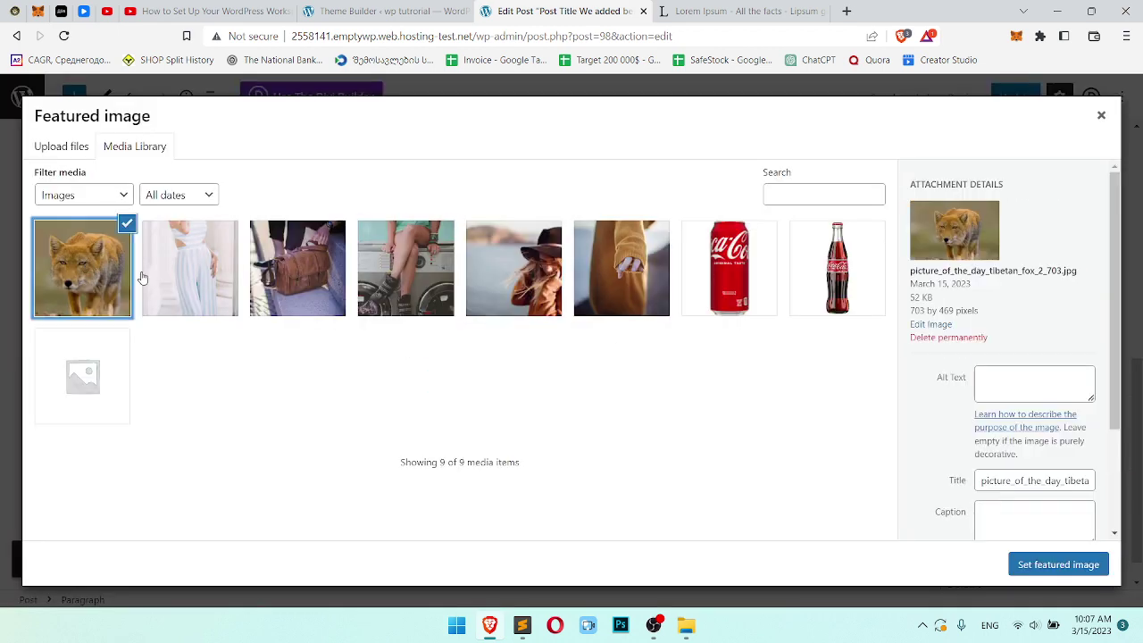
pyautogui.click(1051, 572)
# Save the post again and return to the Posts list.
pyautogui.click(1016, 100)
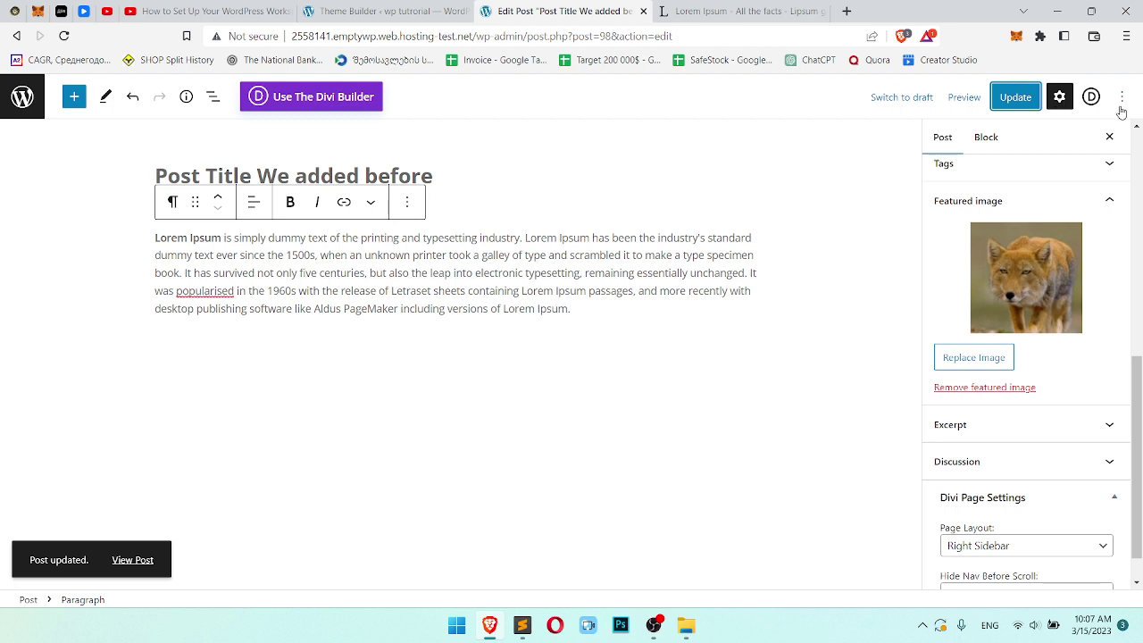
pyautogui.click(1110, 137)
pyautogui.click(18, 98)
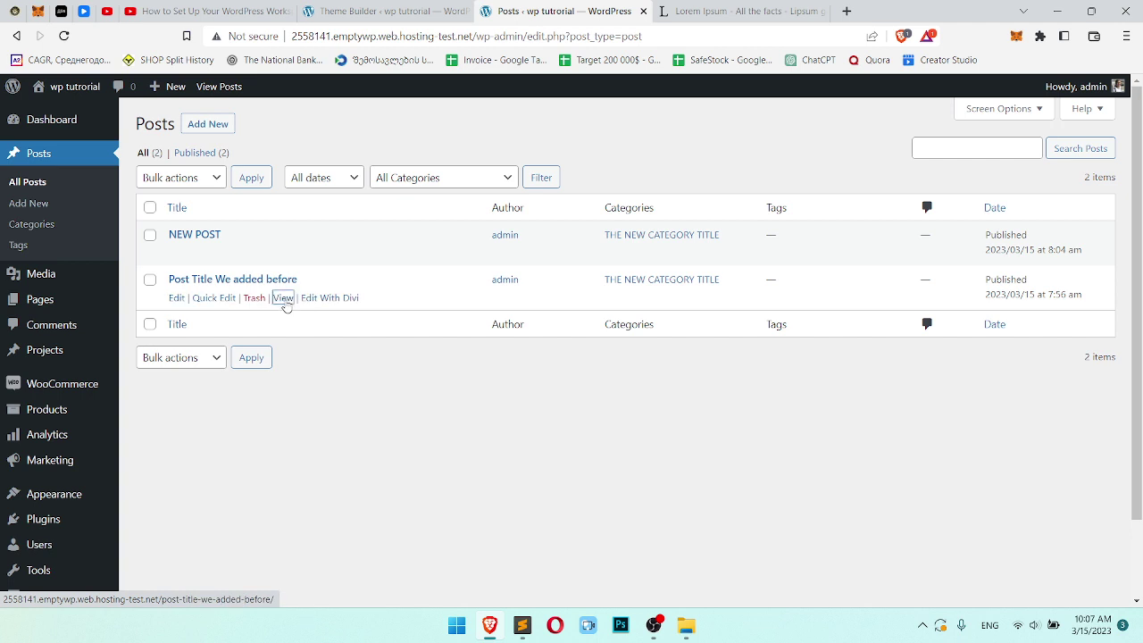
# Review the live post's title and Lorem Ipsum text, then go back to the Global Body Layout editor.
pyautogui.middleClick(284, 298)
pyautogui.click(697, 7)
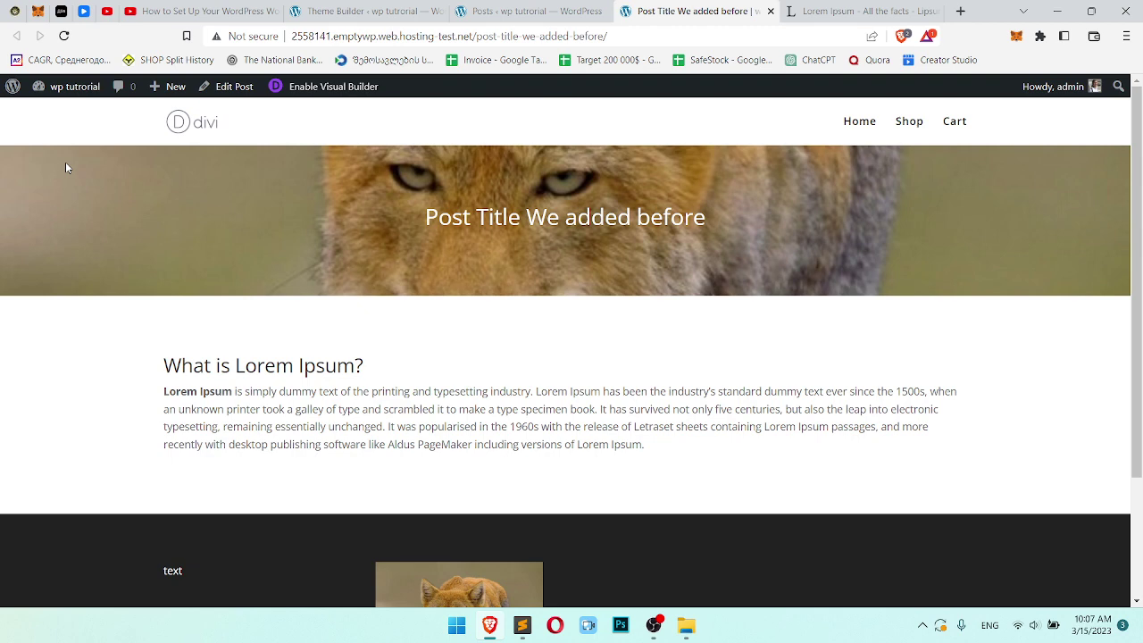
pyautogui.moveTo(277, 183); pyautogui.dragTo(870, 237)
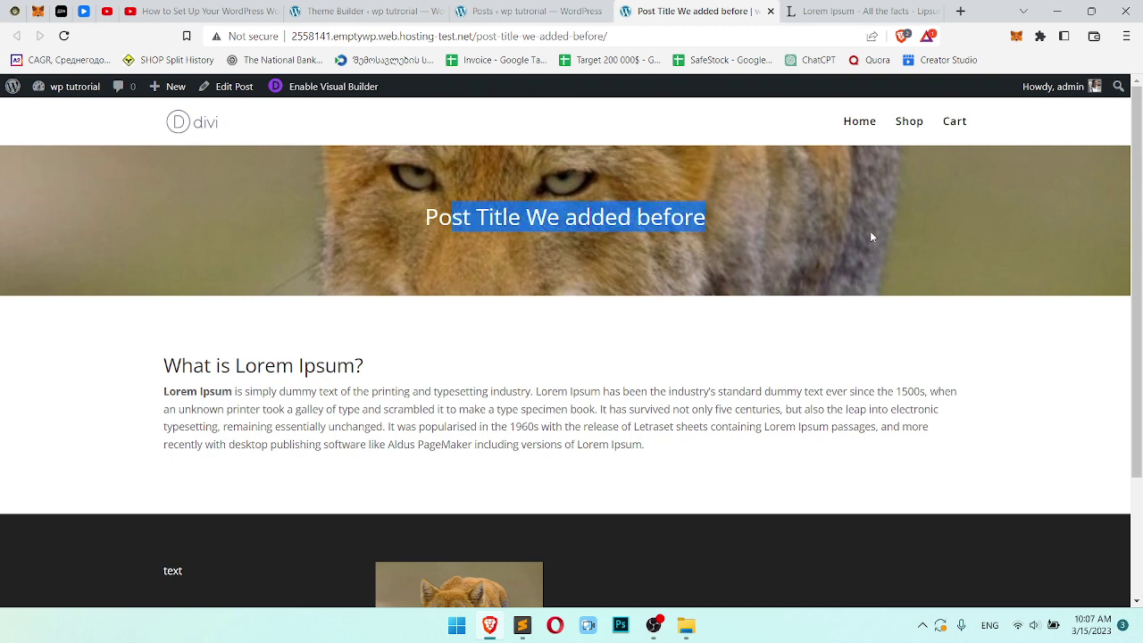
pyautogui.click(872, 237)
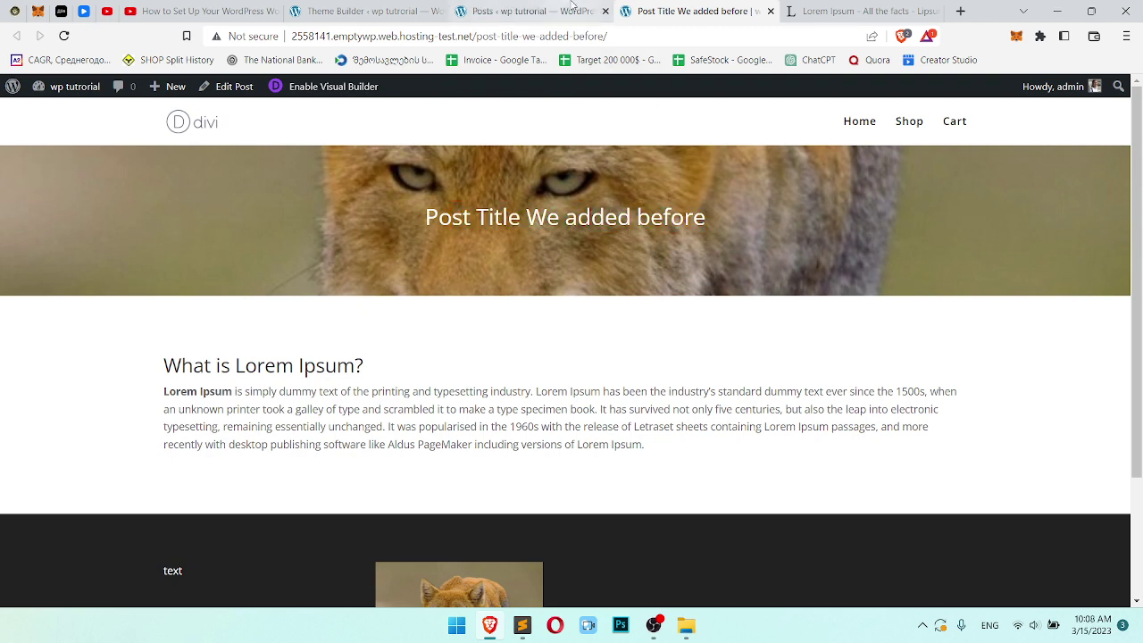
pyautogui.moveTo(278, 362); pyautogui.dragTo(485, 443)
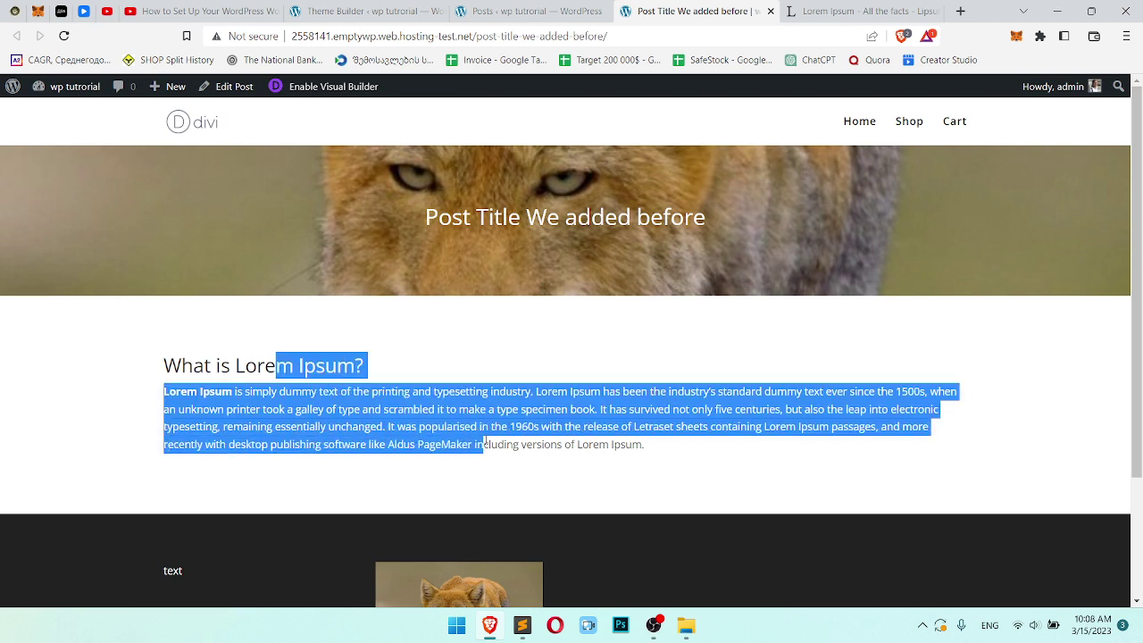
pyautogui.click(485, 444)
pyautogui.click(536, 10)
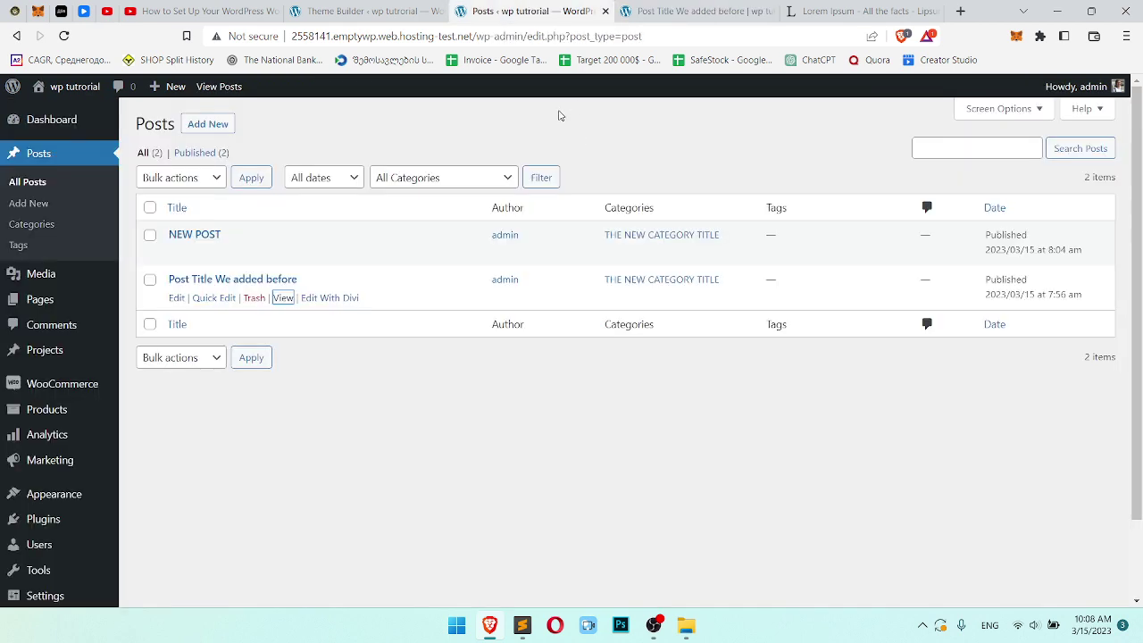
pyautogui.click(420, 11)
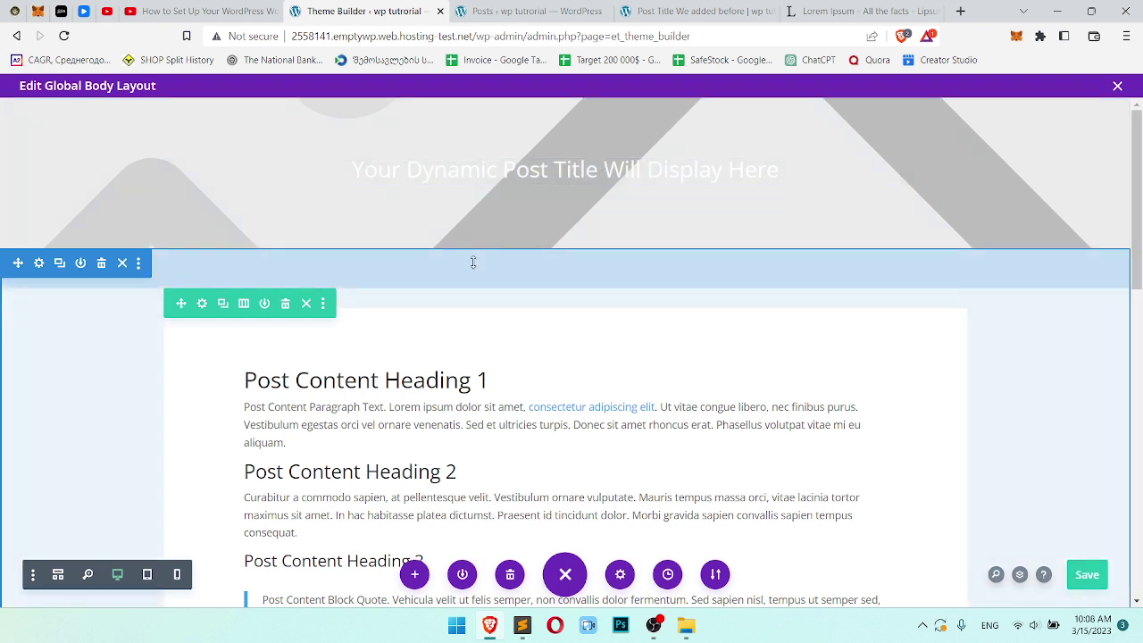
# Add a Text module below the Post Content module in the body layout.
pyautogui.click(536, 11)
pyautogui.click(697, 10)
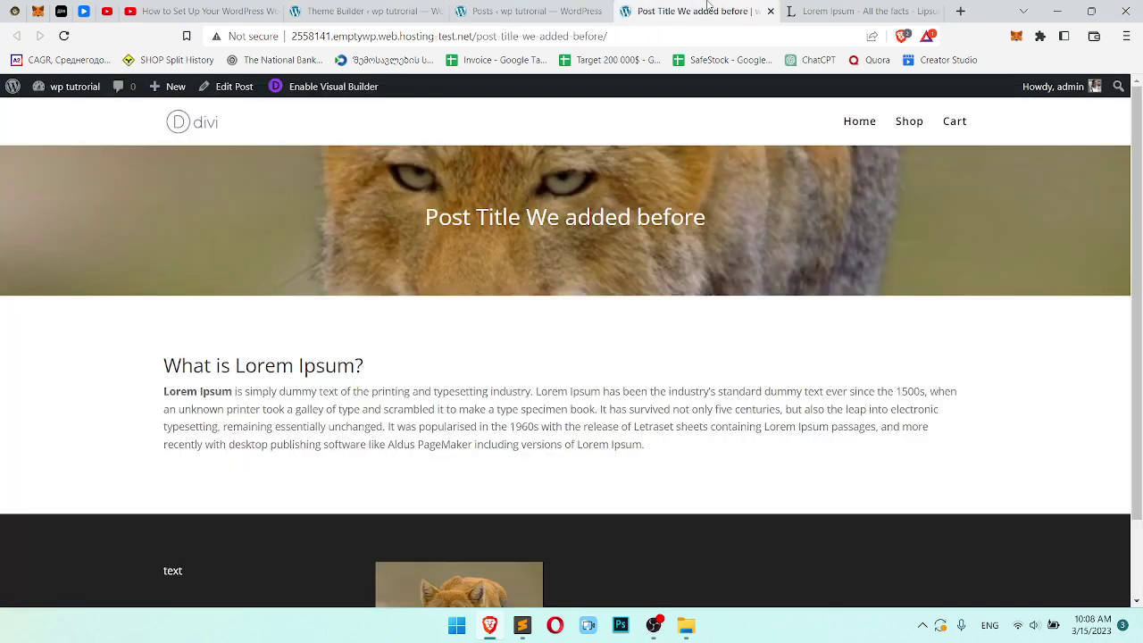
pyautogui.click(361, 11)
pyautogui.scroll(-6, 581, 268)
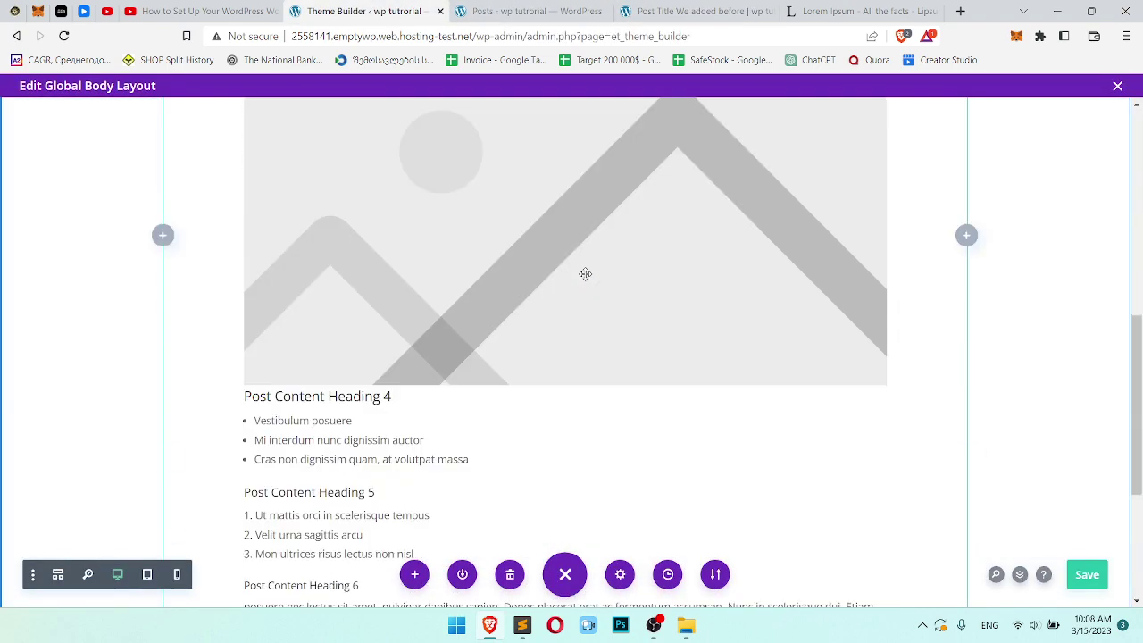
pyautogui.scroll(-3, 585, 274)
pyautogui.click(563, 435)
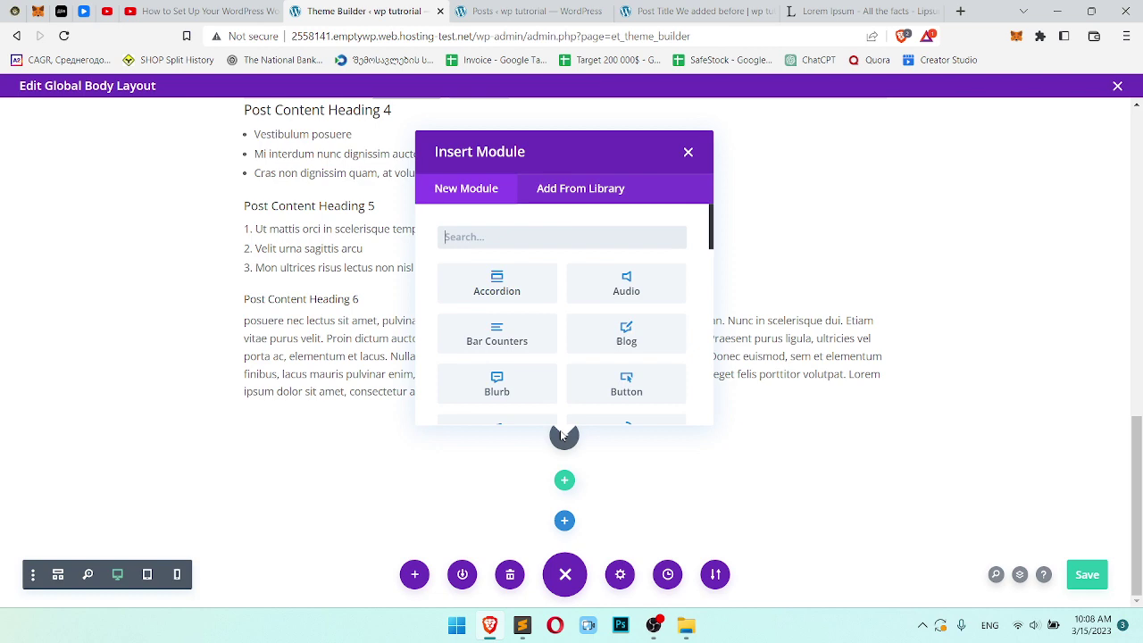
pyautogui.write('text')
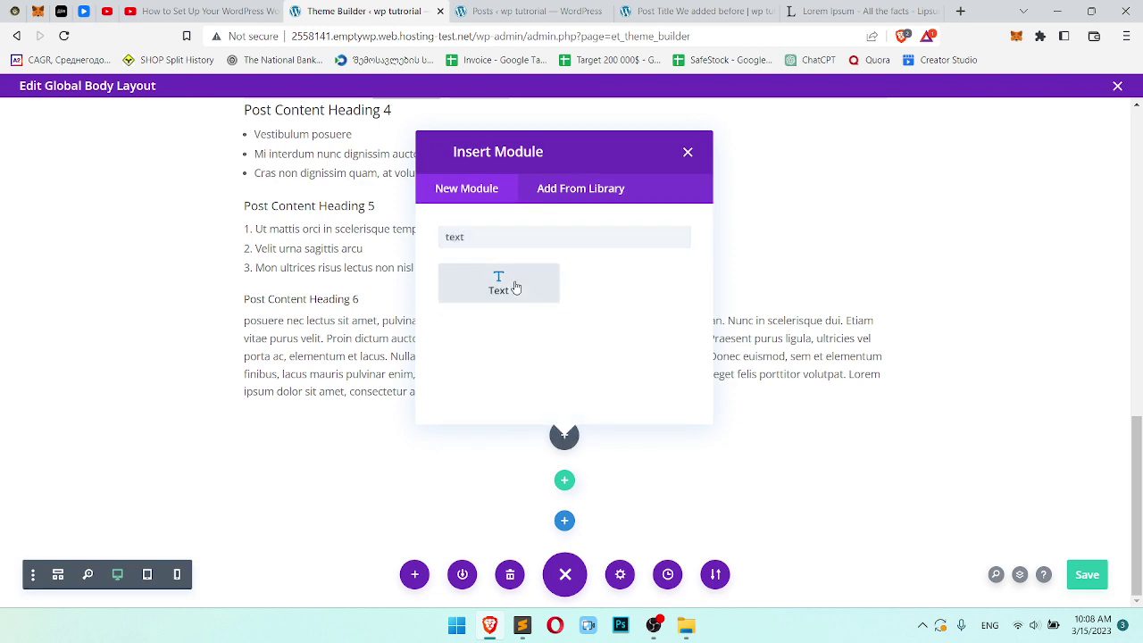
pyautogui.click(515, 286)
# Replace the Text module's placeholder with dynamic Post Author content and save the layout.
pyautogui.scroll(-1, 860, 248)
pyautogui.hotkey('ctrl', 'a')
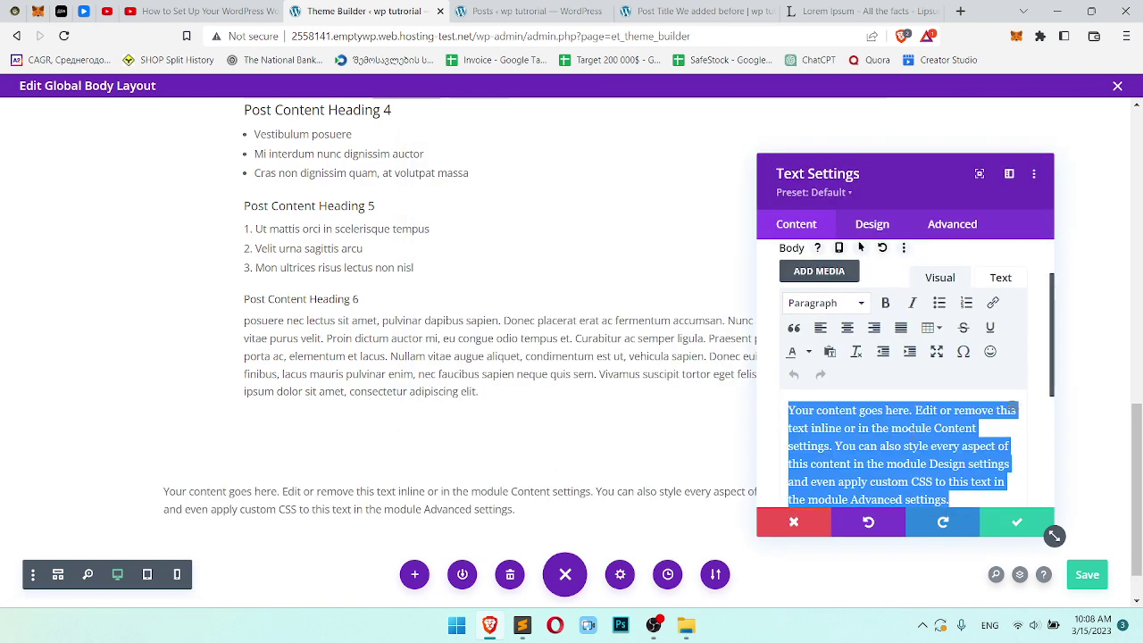
pyautogui.press('BackSpace')
pyautogui.click(1012, 409)
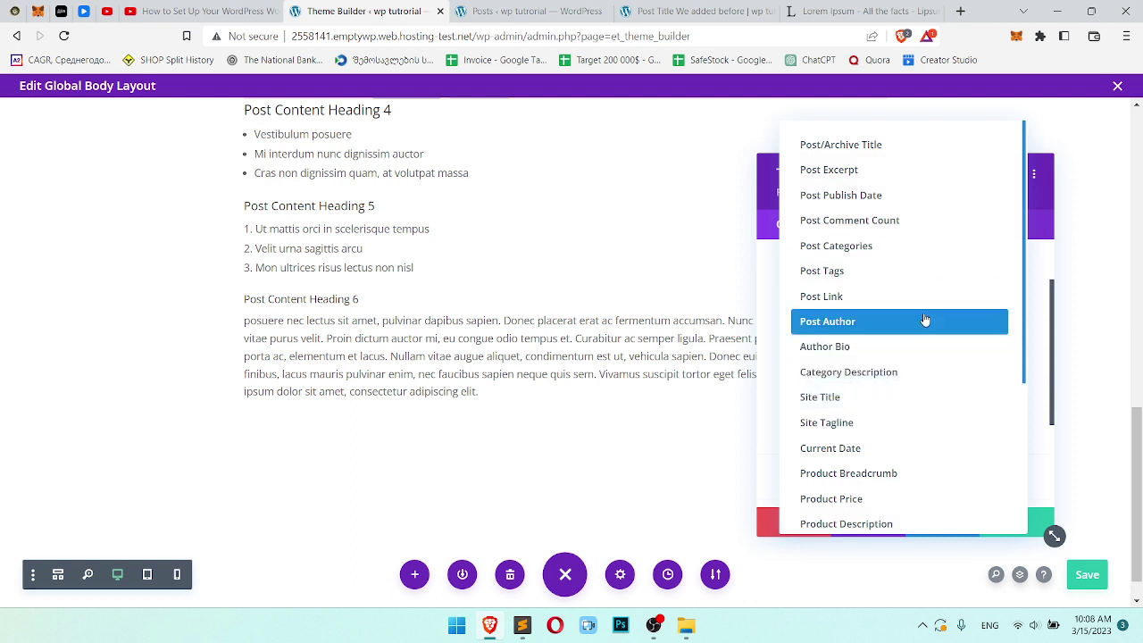
pyautogui.click(899, 322)
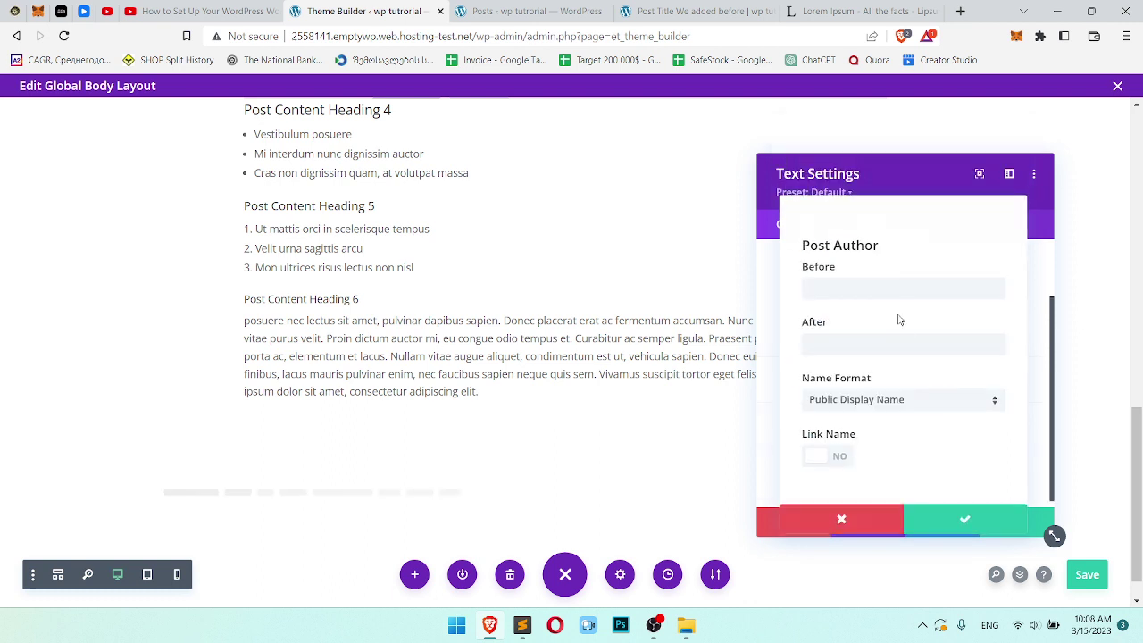
pyautogui.click(983, 527)
pyautogui.click(1012, 524)
pyautogui.click(1085, 575)
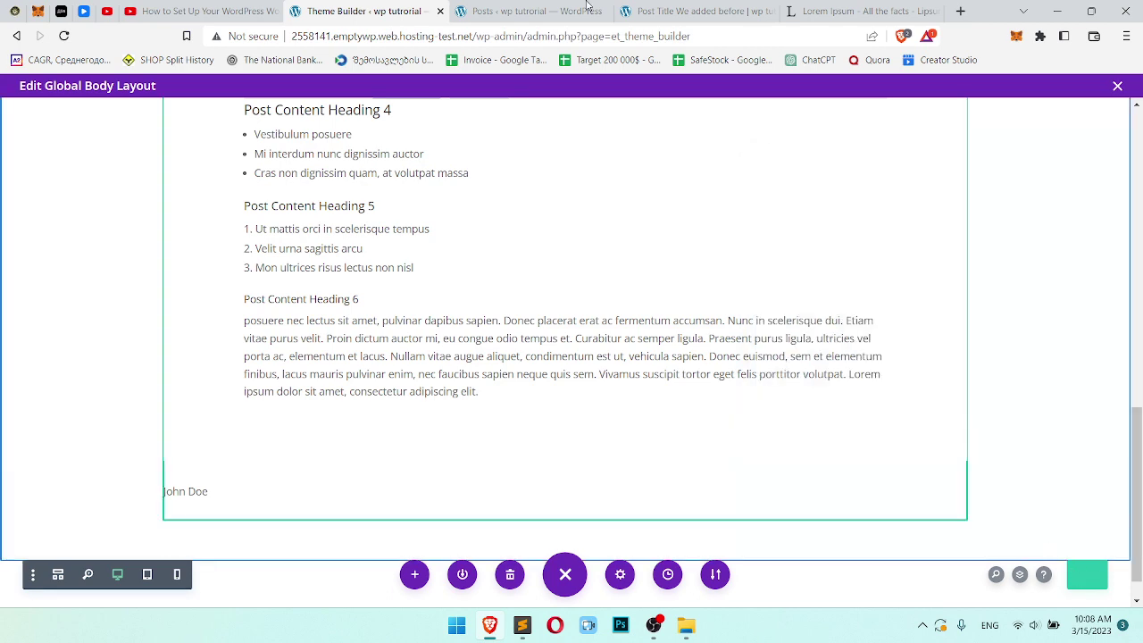
# Reload the live post to confirm the author line appears below the content.
pyautogui.click(692, 7)
pyautogui.press('F5')
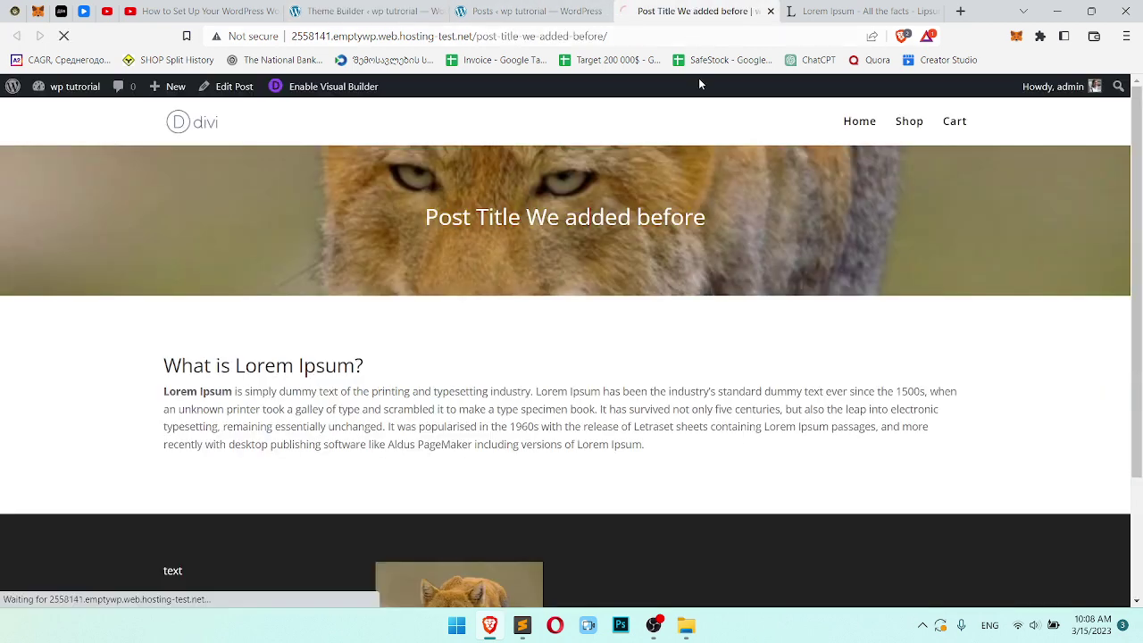
pyautogui.scroll(-2, 731, 303)
pyautogui.moveTo(198, 284); pyautogui.dragTo(146, 271)
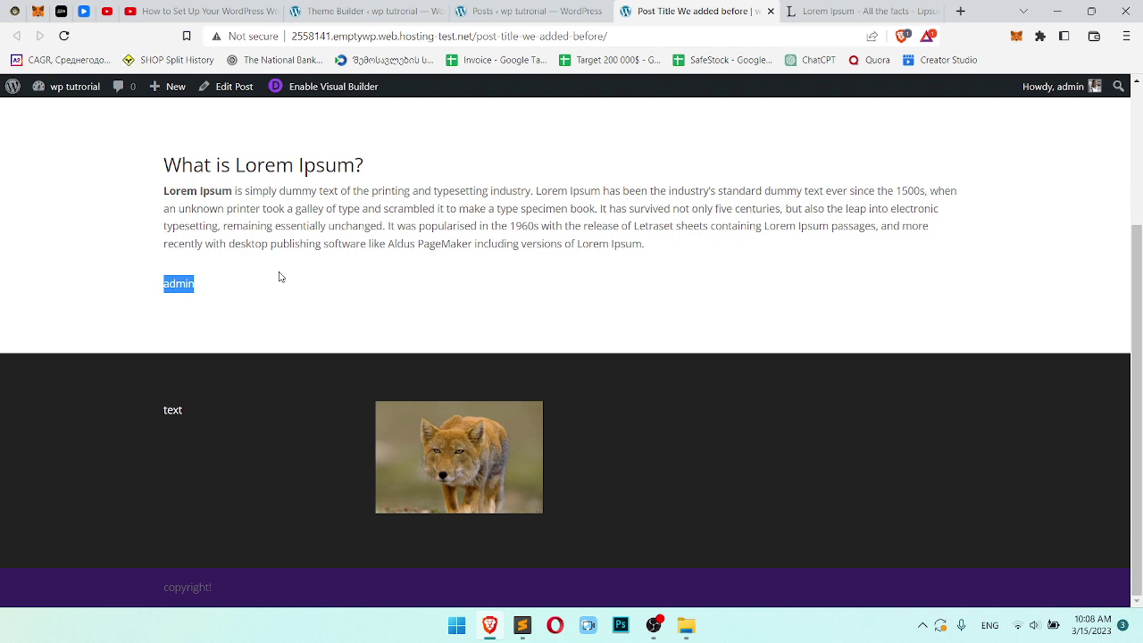
pyautogui.click(306, 9)
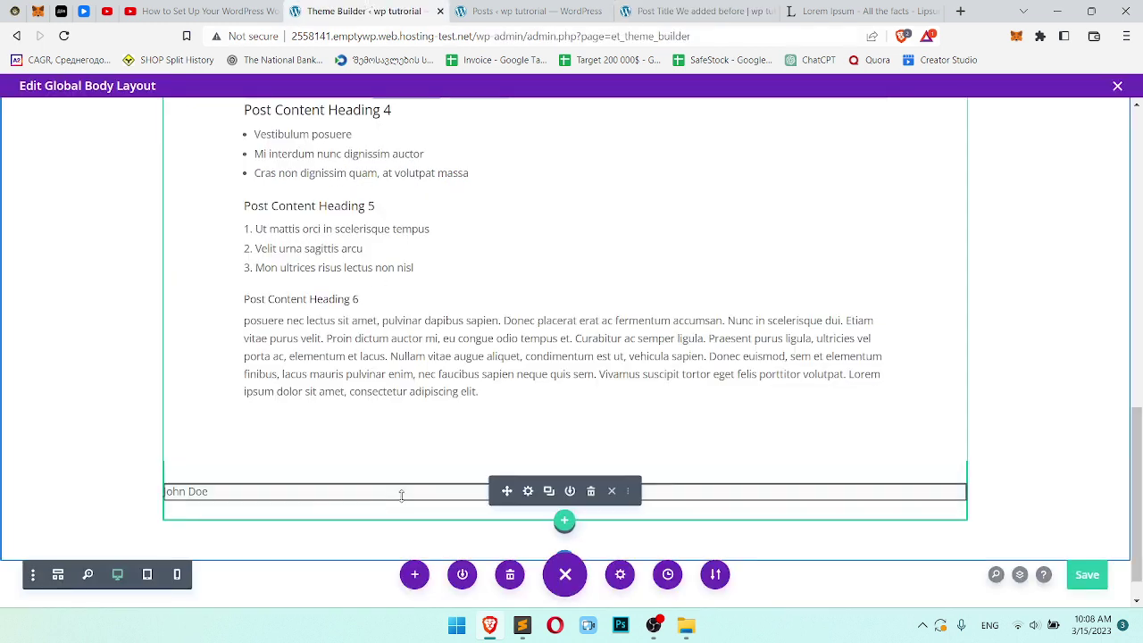
# Give the Post Author dynamic content the Before text 'POST AUTHOR: ' and check the live post.
pyautogui.click(529, 492)
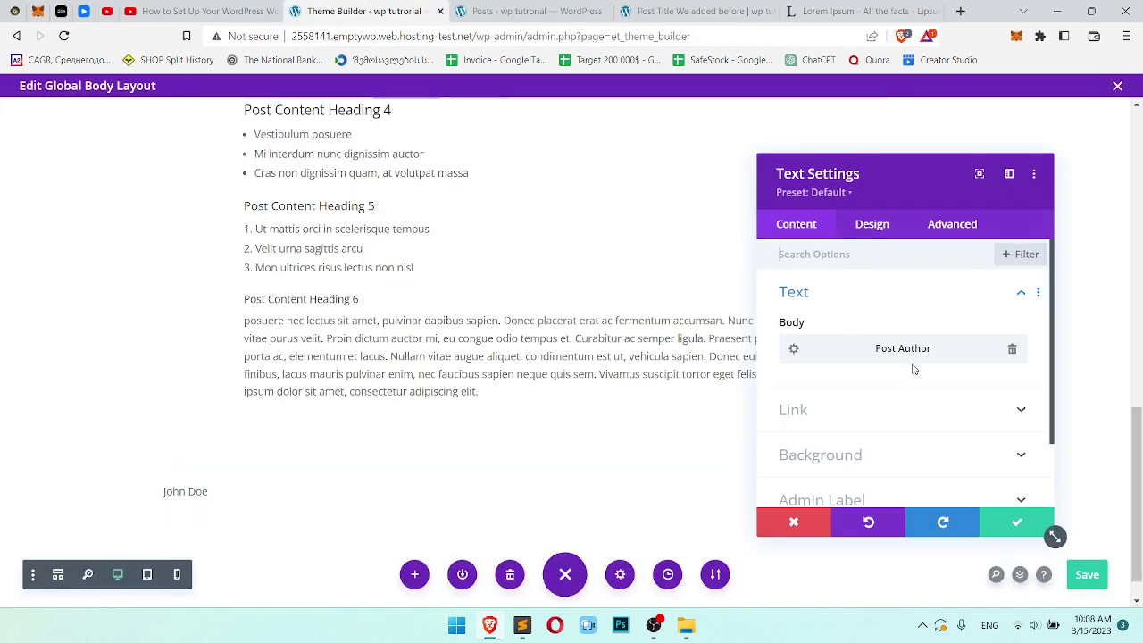
pyautogui.click(791, 350)
pyautogui.click(859, 298)
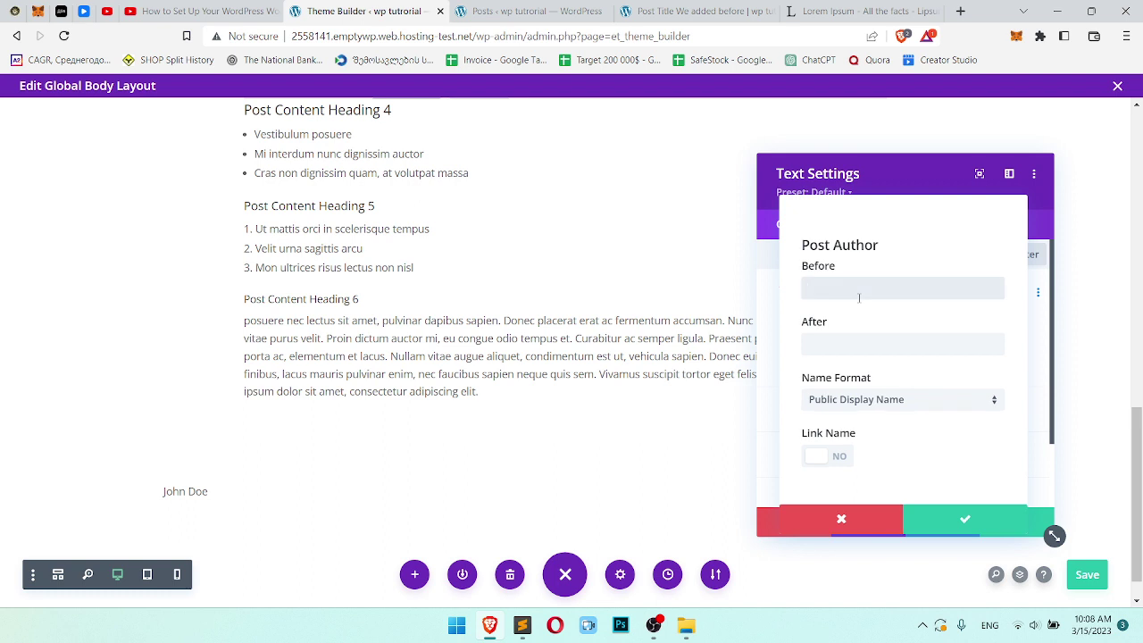
pyautogui.write('POST ')
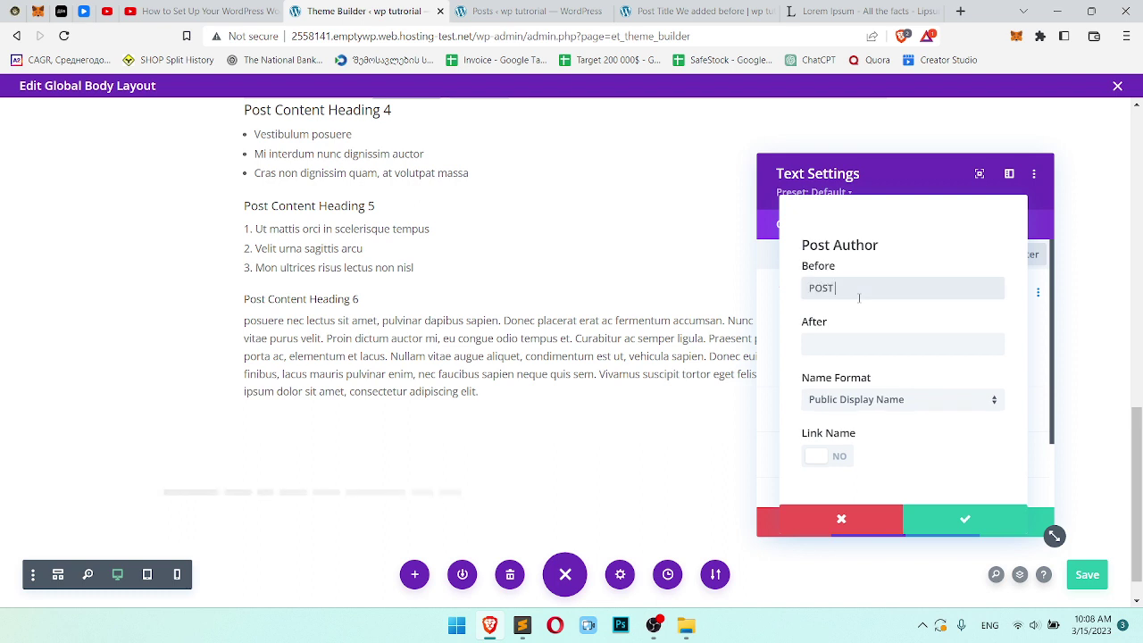
pyautogui.write('AUTHOR:')
pyautogui.click(978, 527)
pyautogui.click(999, 522)
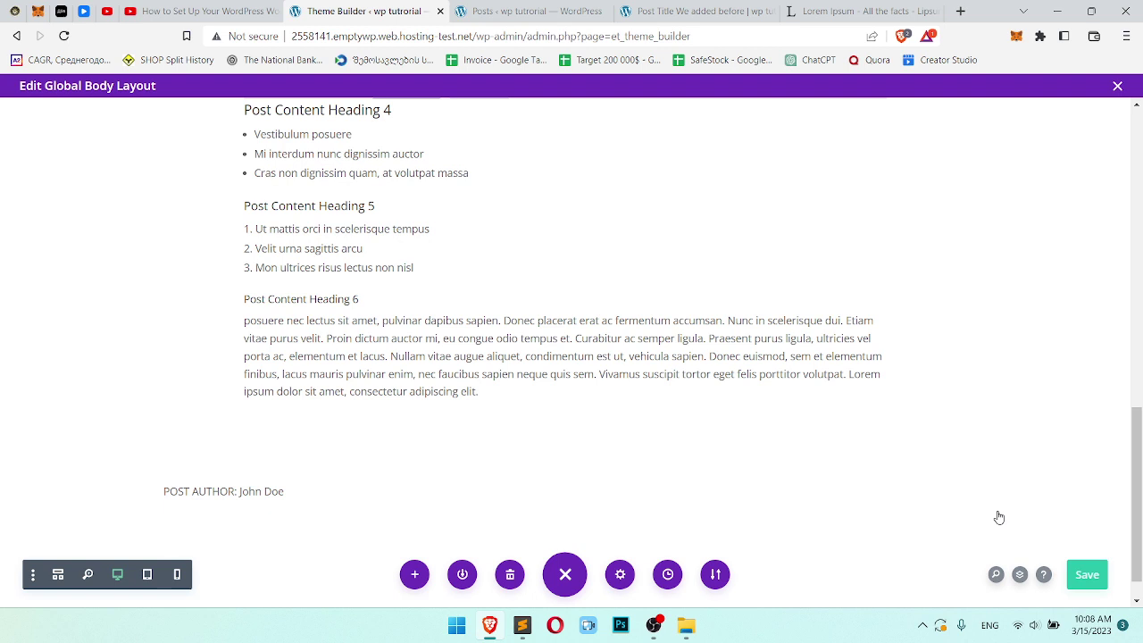
pyautogui.click(696, 10)
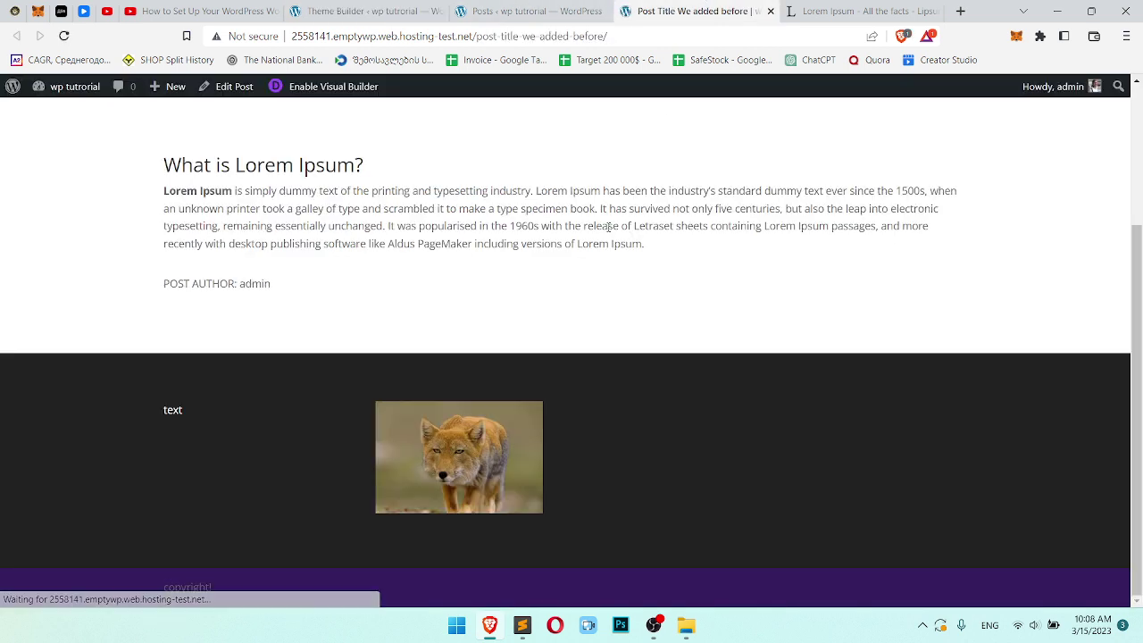
pyautogui.moveTo(313, 301); pyautogui.dragTo(165, 286)
pyautogui.click(165, 286)
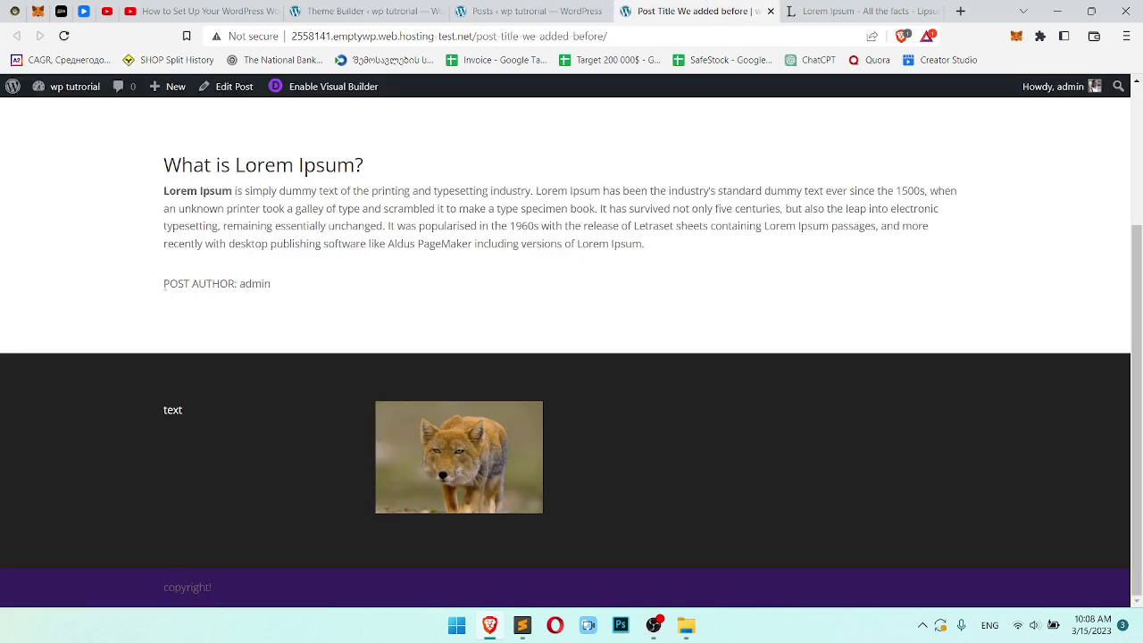
pyautogui.moveTo(239, 282); pyautogui.dragTo(163, 284)
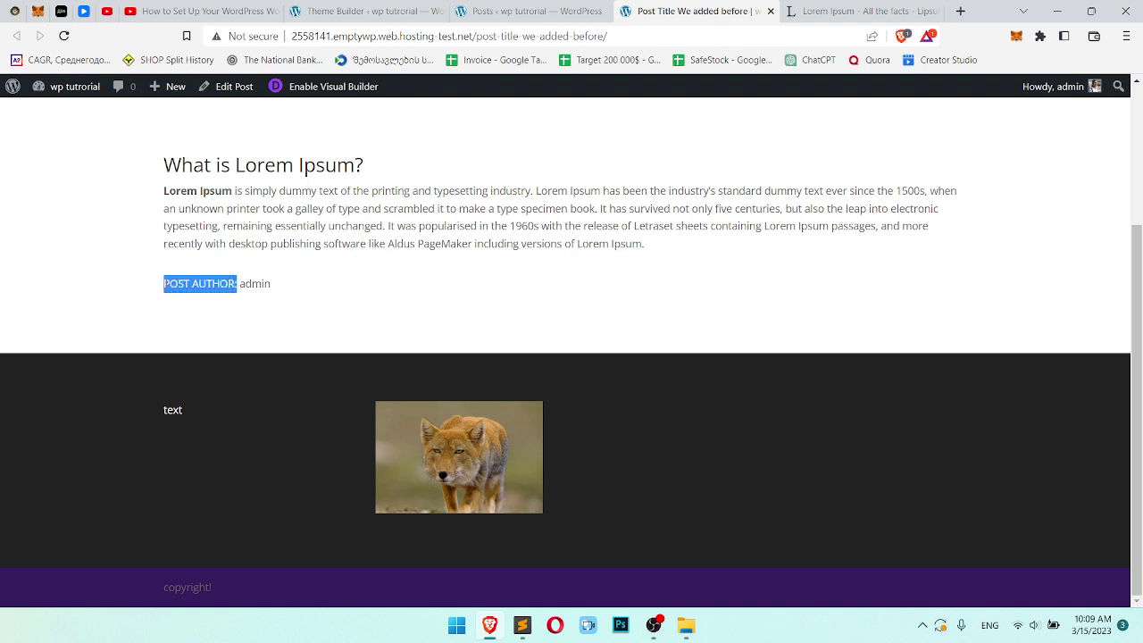
pyautogui.moveTo(239, 283); pyautogui.dragTo(133, 283)
pyautogui.click(239, 283)
pyautogui.moveTo(239, 283); pyautogui.dragTo(302, 287)
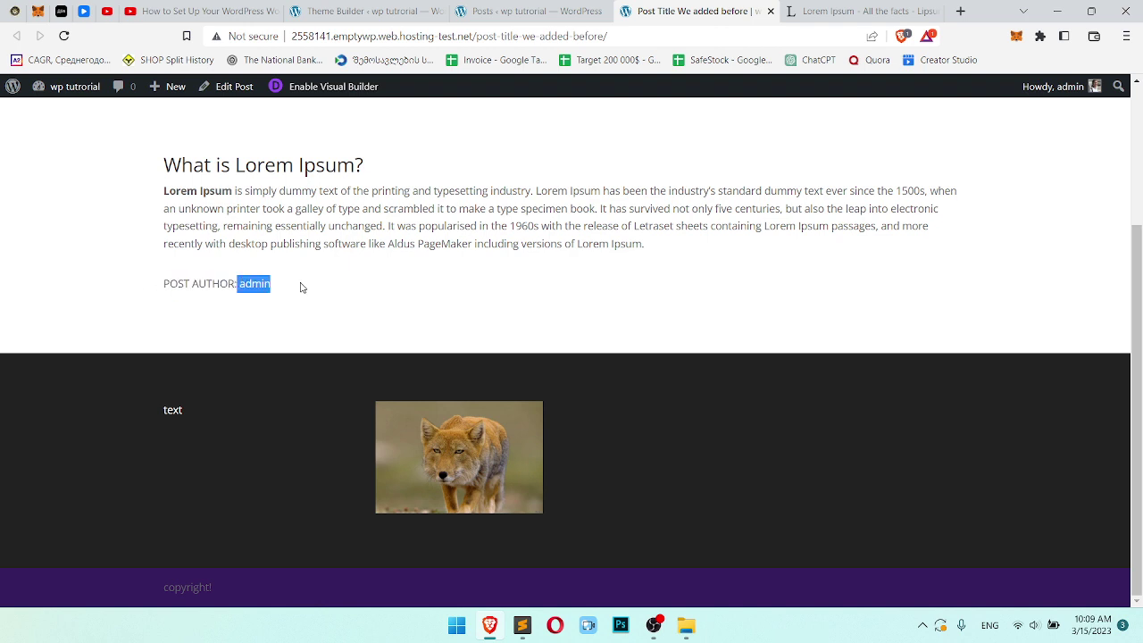